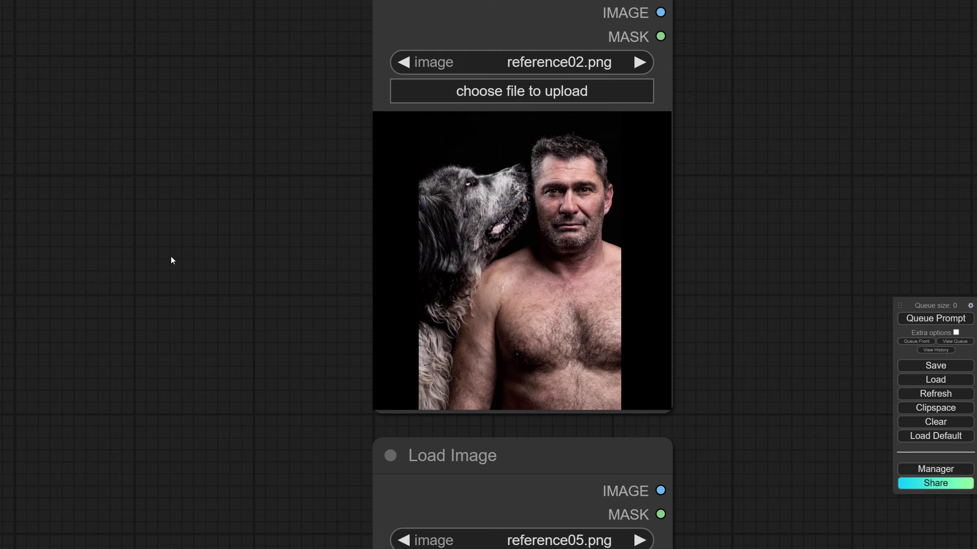
Pan across the reference image nodes, reference01 through reference12, to survey the portraits
{"action": "left_click_drag", "start_coordinate": [170, 256], "coordinate": [133, 258]}
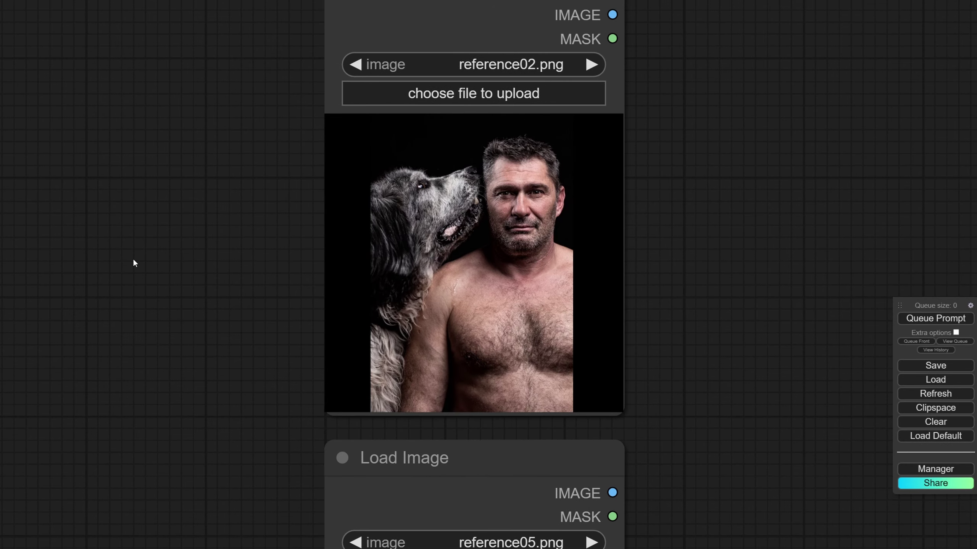
{"action": "left_click_drag", "start_coordinate": [772, 255], "coordinate": [135, 257]}
{"action": "scroll", "coordinate": [551, 231], "scroll_direction": "up", "scroll_amount": 3}
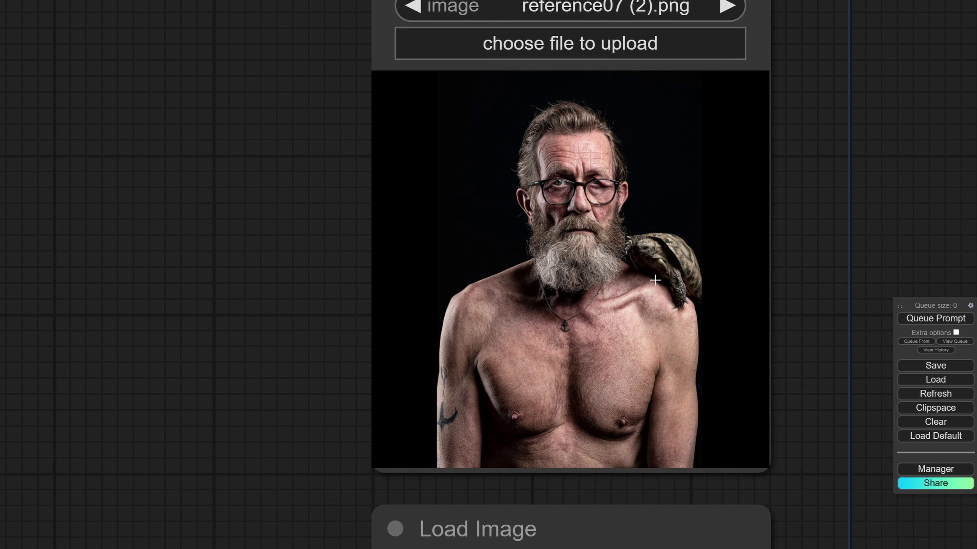
{"action": "left_click_drag", "start_coordinate": [818, 472], "coordinate": [800, 13]}
{"action": "left_click_drag", "start_coordinate": [772, 369], "coordinate": [780, 214]}
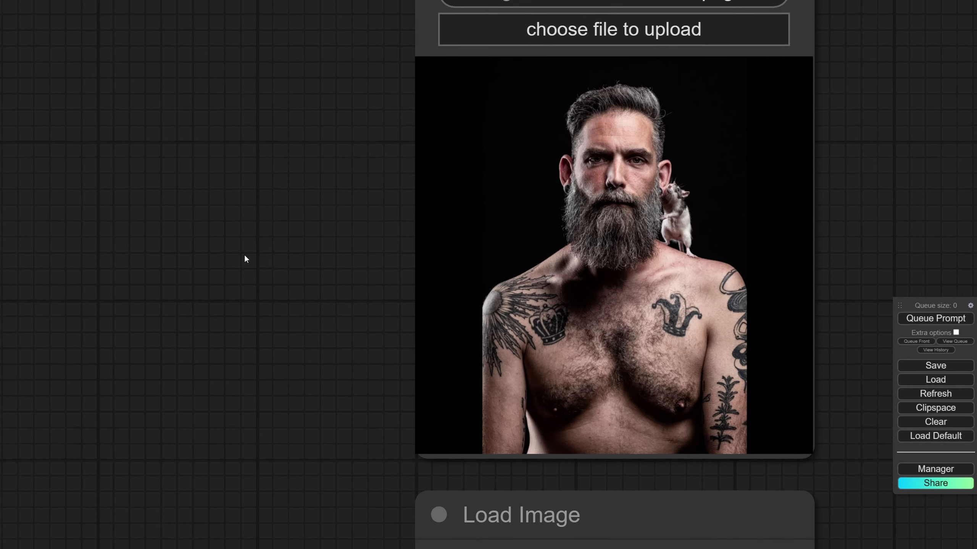
{"action": "left_click_drag", "start_coordinate": [244, 256], "coordinate": [765, 242]}
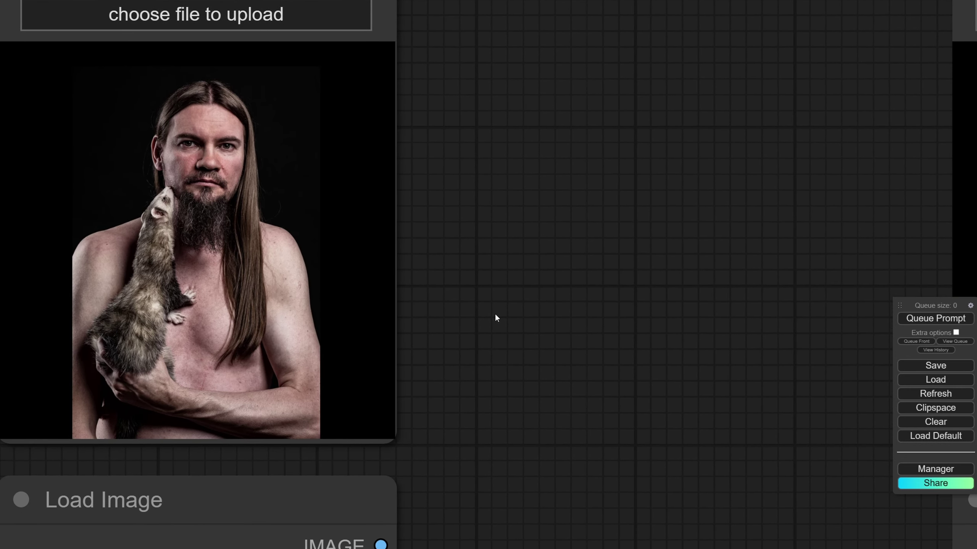
{"action": "left_click_drag", "start_coordinate": [466, 425], "coordinate": [501, 0]}
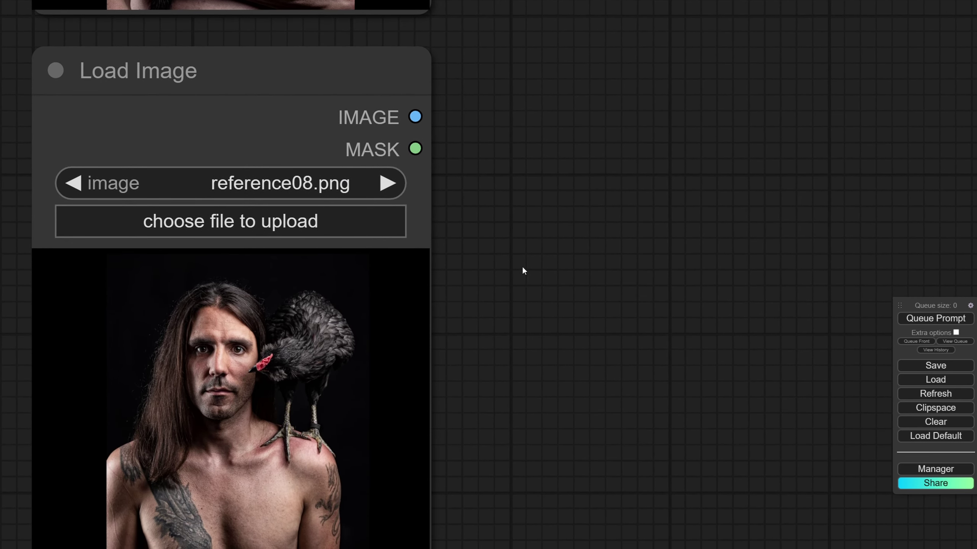
{"action": "left_click_drag", "start_coordinate": [523, 269], "coordinate": [524, 225]}
{"action": "left_click_drag", "start_coordinate": [530, 381], "coordinate": [583, 250]}
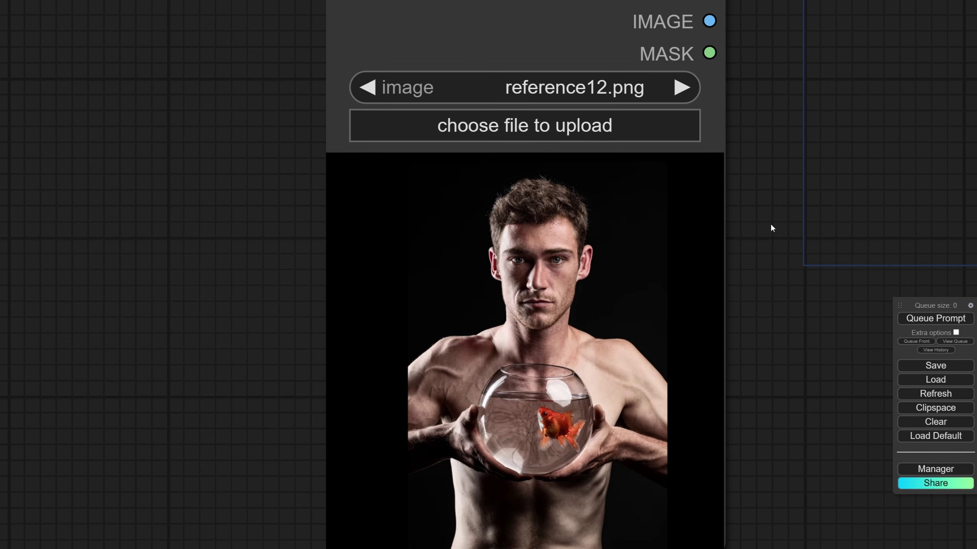
{"action": "left_click_drag", "start_coordinate": [770, 222], "coordinate": [767, 180]}
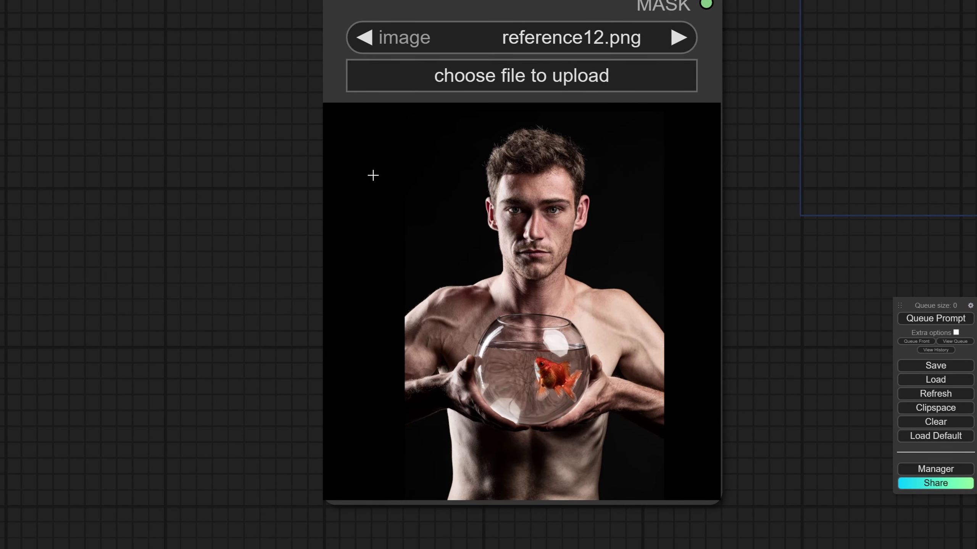
{"action": "left_click_drag", "start_coordinate": [70, 199], "coordinate": [762, 204]}
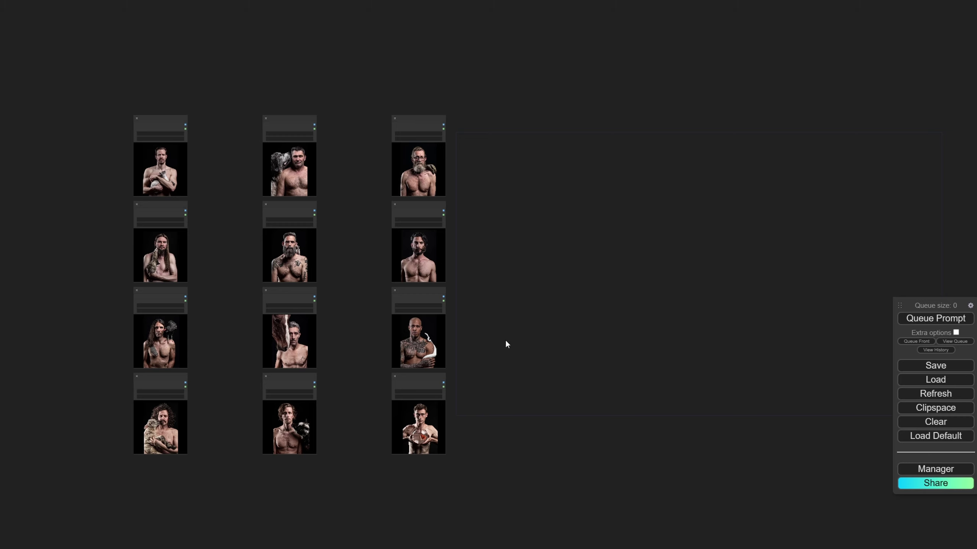
{"action": "left_click_drag", "start_coordinate": [508, 337], "coordinate": [510, 344]}
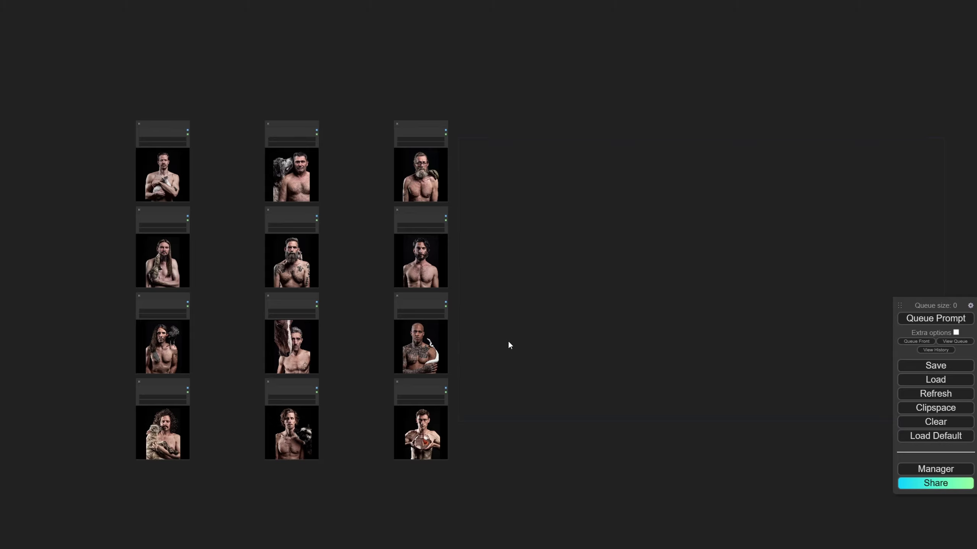
{"action": "scroll", "coordinate": [339, 198], "scroll_direction": "up", "scroll_amount": 5}
{"action": "left_click_drag", "start_coordinate": [340, 199], "coordinate": [342, 343]}
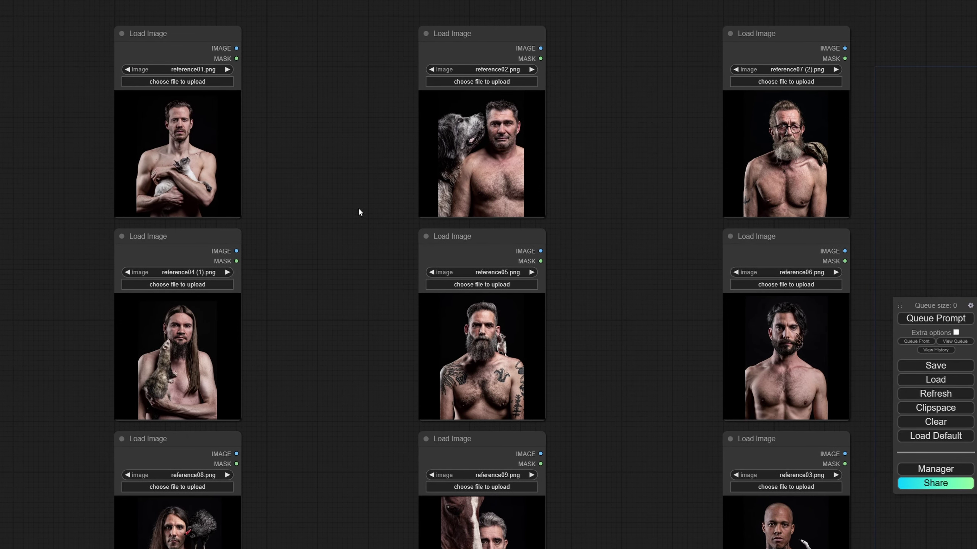
{"action": "scroll", "coordinate": [334, 231], "scroll_direction": "down", "scroll_amount": 2}
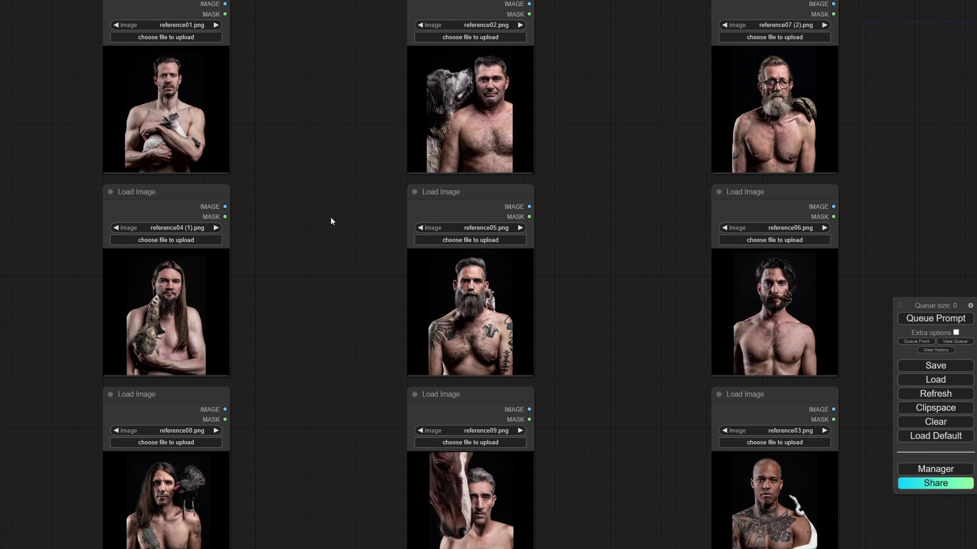
Add a WD14 Tagger node and connect the reference01 image to it
{"action": "double_click", "coordinate": [332, 220]}
{"action": "type", "text": "tagg"}
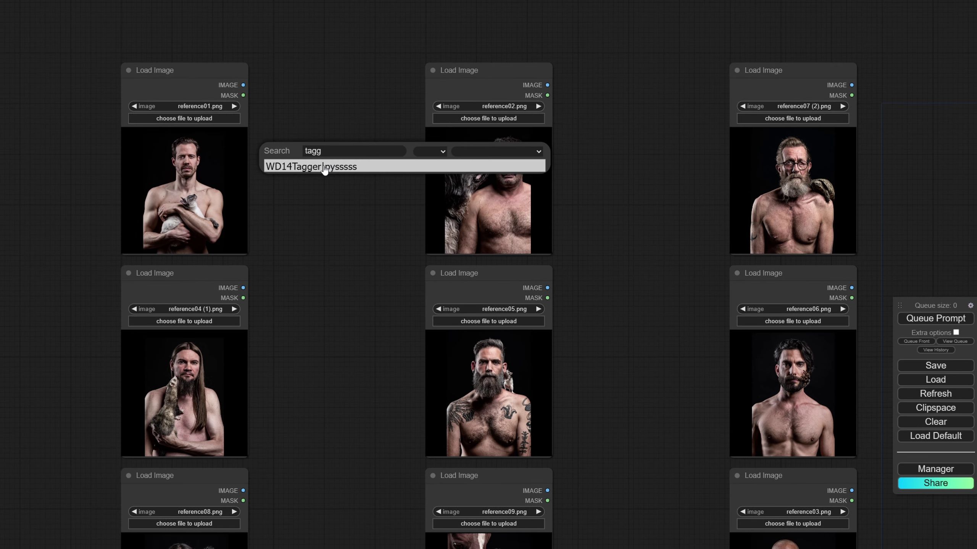
{"action": "left_click", "coordinate": [325, 169]}
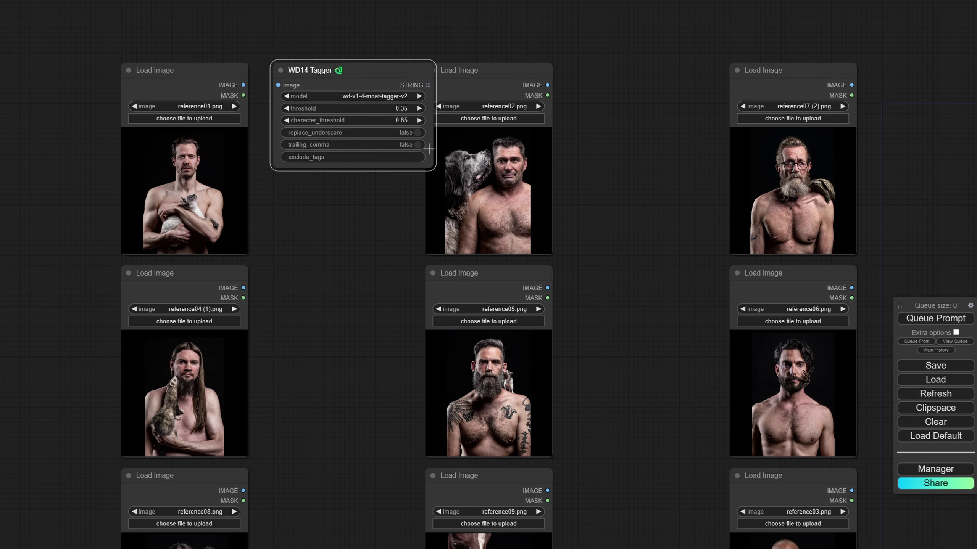
{"action": "left_click_drag", "start_coordinate": [429, 149], "coordinate": [404, 258]}
{"action": "scroll", "coordinate": [246, 77], "scroll_direction": "up", "scroll_amount": 5}
{"action": "left_click_drag", "start_coordinate": [242, 96], "coordinate": [298, 96]}
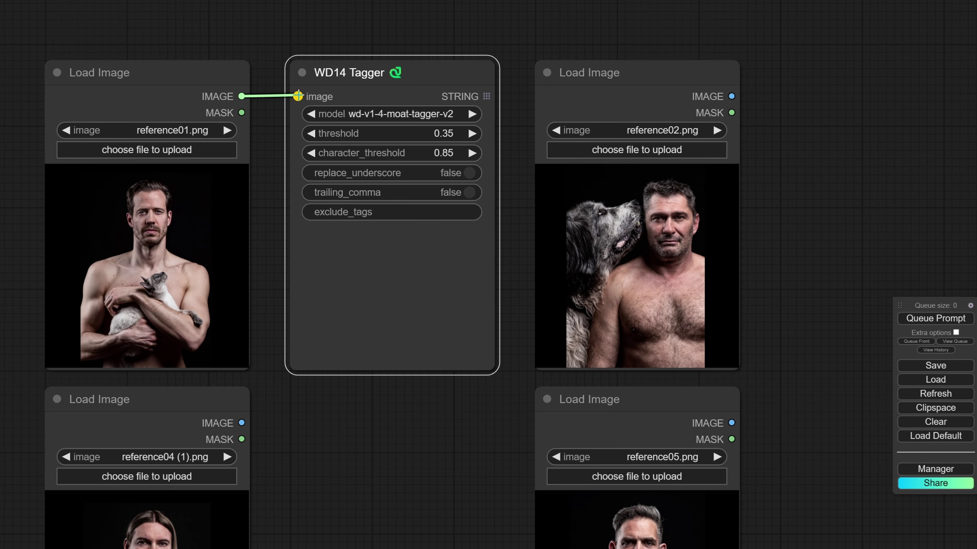
Set the tagger to wd-v1-4-vit-tagger-v2 with replace_underscore on, and generate tags
{"action": "left_click", "coordinate": [388, 114]}
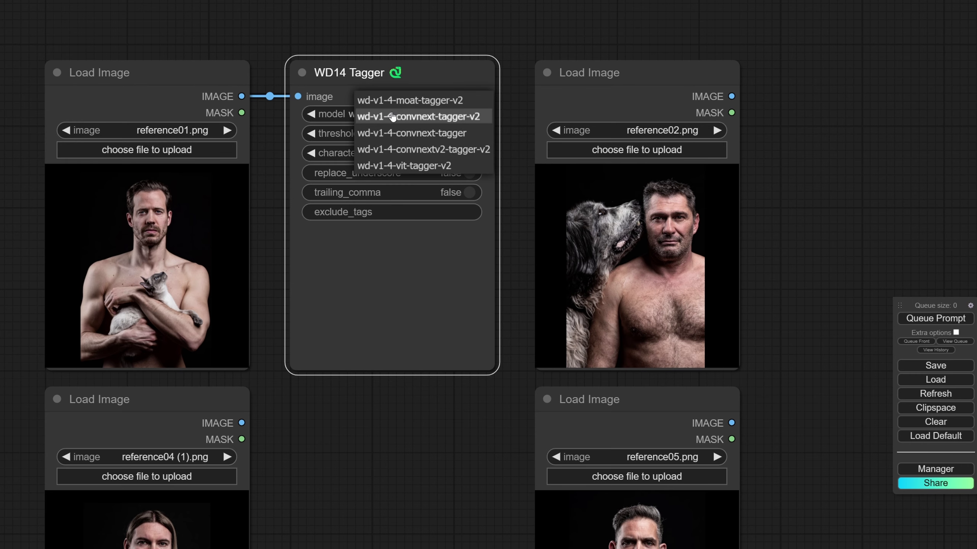
{"action": "left_click", "coordinate": [408, 169]}
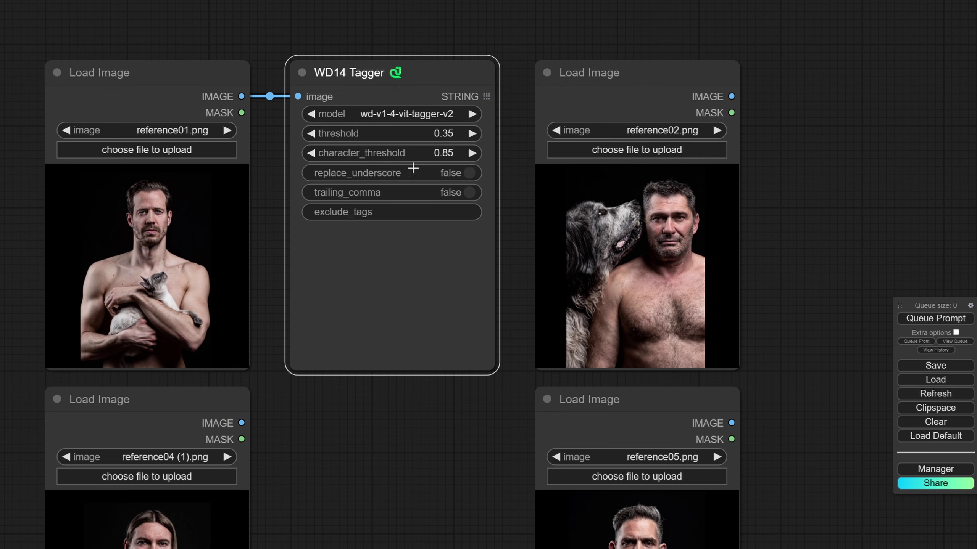
{"action": "left_click", "coordinate": [460, 174]}
{"action": "left_click", "coordinate": [937, 318]}
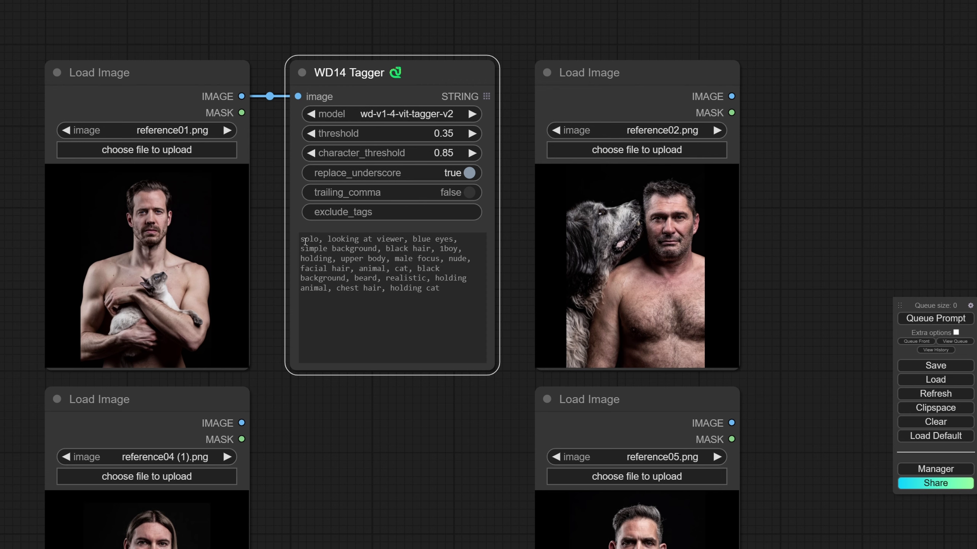
Review the generated tag text and duplicate the configured tagger node
{"action": "left_click_drag", "start_coordinate": [305, 241], "coordinate": [449, 290]}
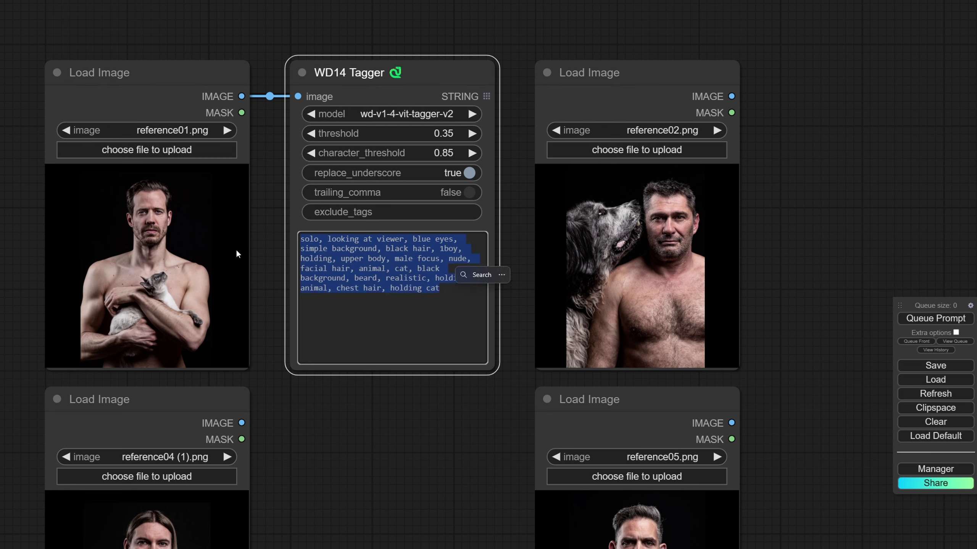
{"action": "left_click", "coordinate": [369, 347]}
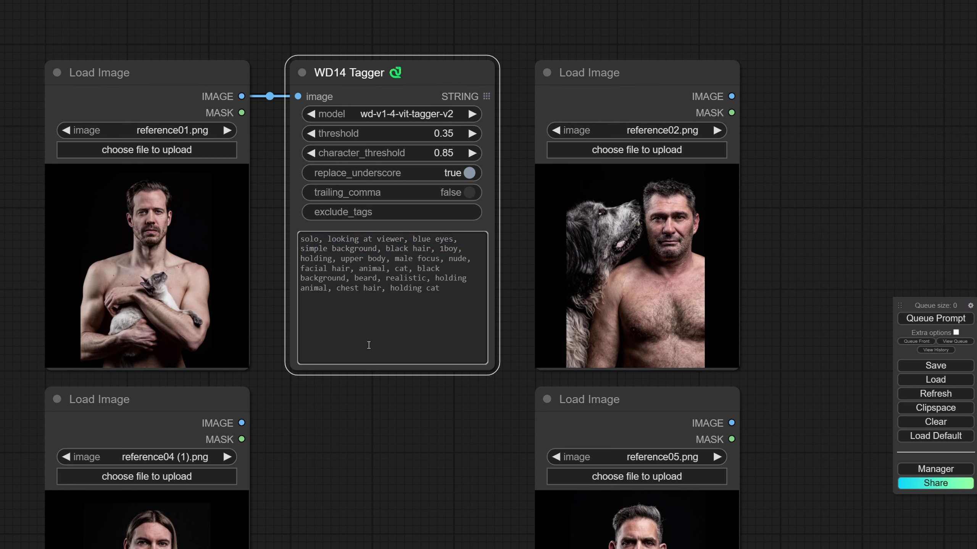
{"action": "scroll", "coordinate": [442, 61], "scroll_direction": "down", "scroll_amount": 7}
{"action": "key", "text": "ctrl+c"}
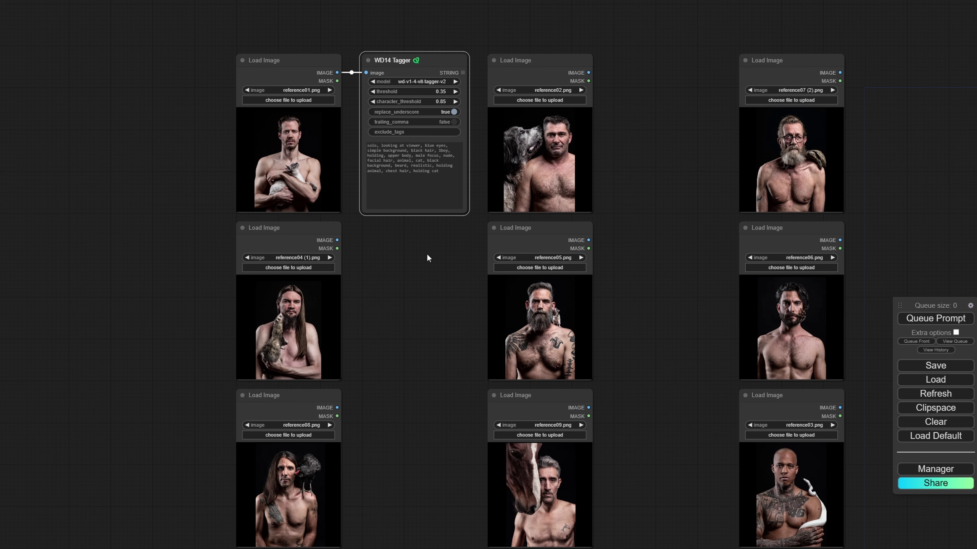
{"action": "key", "text": "ctrl+v"}
Place the pasted tagger beside reference04 and queue the workflow to tag every image
{"action": "left_click_drag", "start_coordinate": [439, 260], "coordinate": [368, 240]}
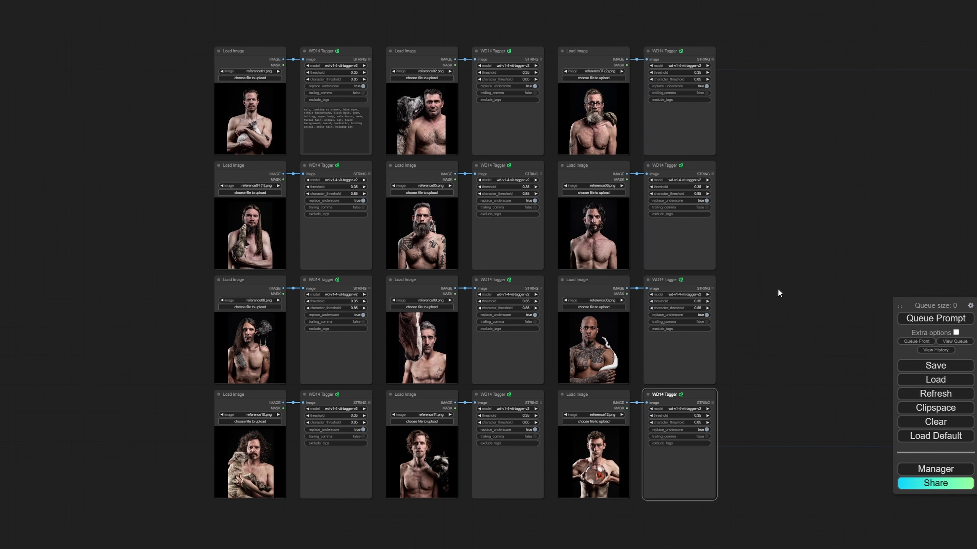
{"action": "key", "text": "ctrl+Return"}
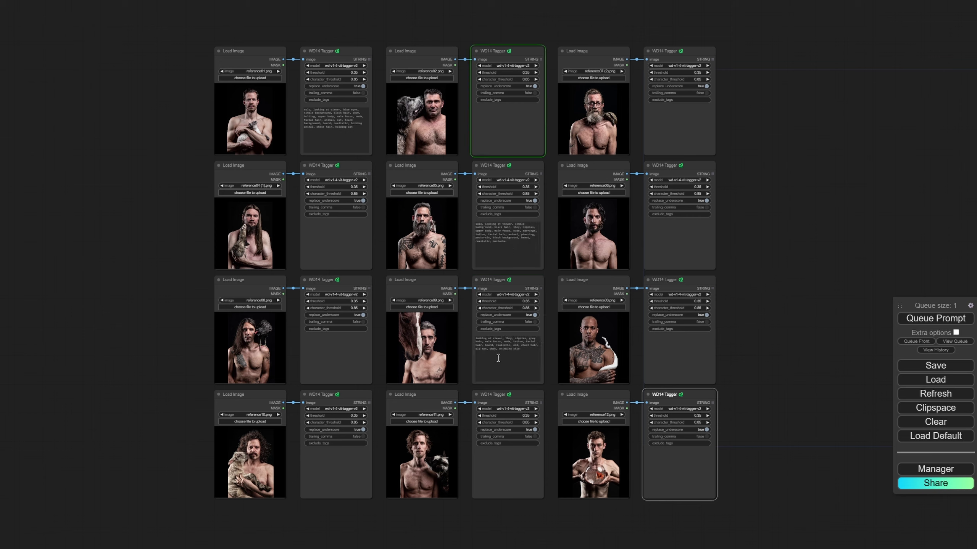
{"action": "scroll", "coordinate": [498, 359], "scroll_direction": "up", "scroll_amount": 5}
{"action": "scroll", "coordinate": [921, 159], "scroll_direction": "up", "scroll_amount": 6}
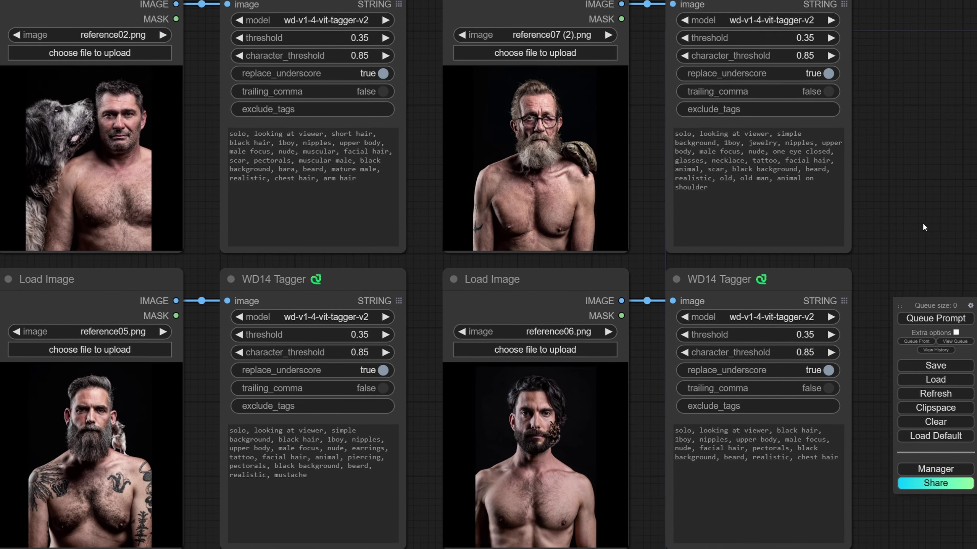
{"action": "scroll", "coordinate": [922, 226], "scroll_direction": "up", "scroll_amount": 1}
{"action": "double_click", "coordinate": [686, 168]}
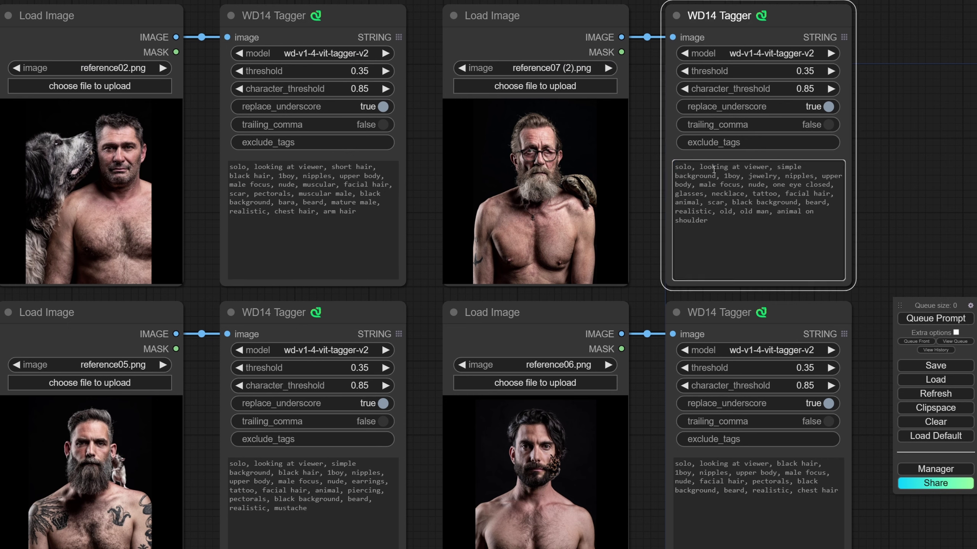
Add a CR Prompt Text node titled 'Description (G)'
{"action": "left_click_drag", "start_coordinate": [702, 169], "coordinate": [756, 169]}
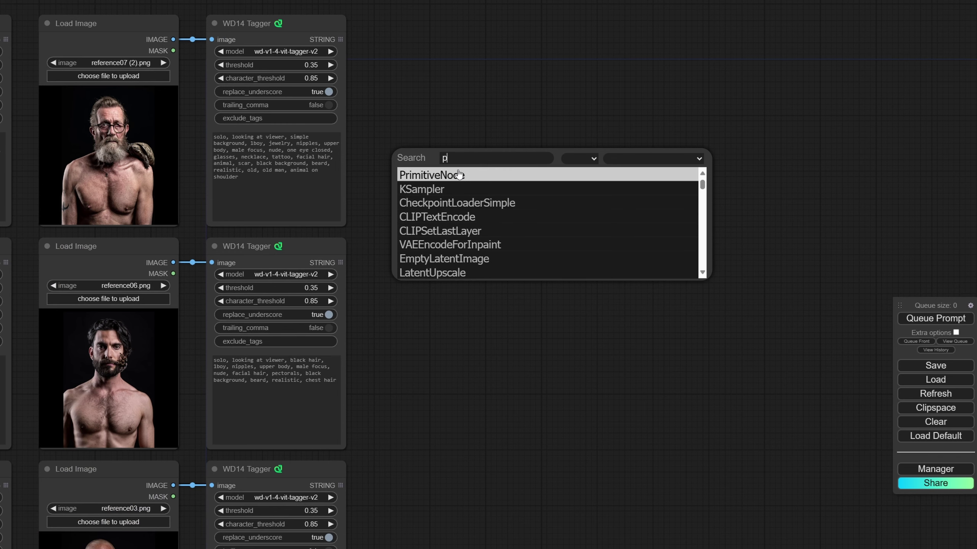
{"action": "type", "text": "r"}
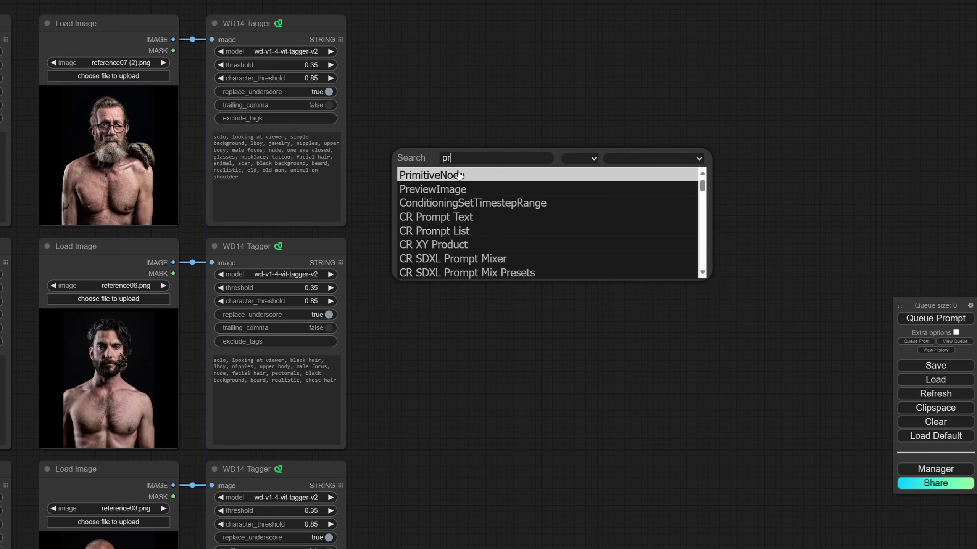
{"action": "type", "text": "o"}
{"action": "left_click", "coordinate": [459, 175]}
{"action": "left_click_drag", "start_coordinate": [518, 161], "coordinate": [483, 125]}
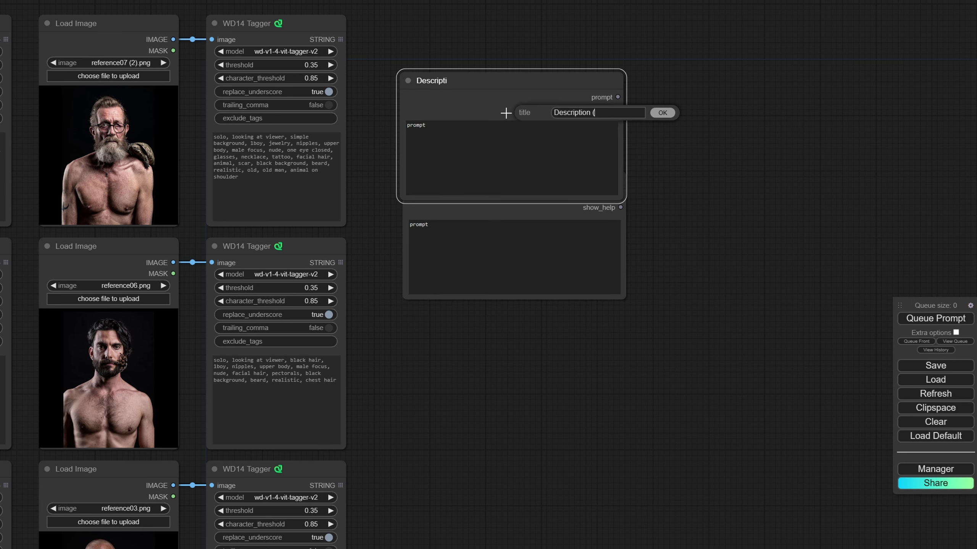
{"action": "type", "text": "G)"}
{"action": "key", "text": "Return"}
{"action": "left_click_drag", "start_coordinate": [505, 82], "coordinate": [510, 63]}
Retitle the second prompt node 'Technical (L)' and place it below Description (G)
{"action": "left_click", "coordinate": [534, 219]}
{"action": "left_click_drag", "start_coordinate": [520, 183], "coordinate": [519, 218]}
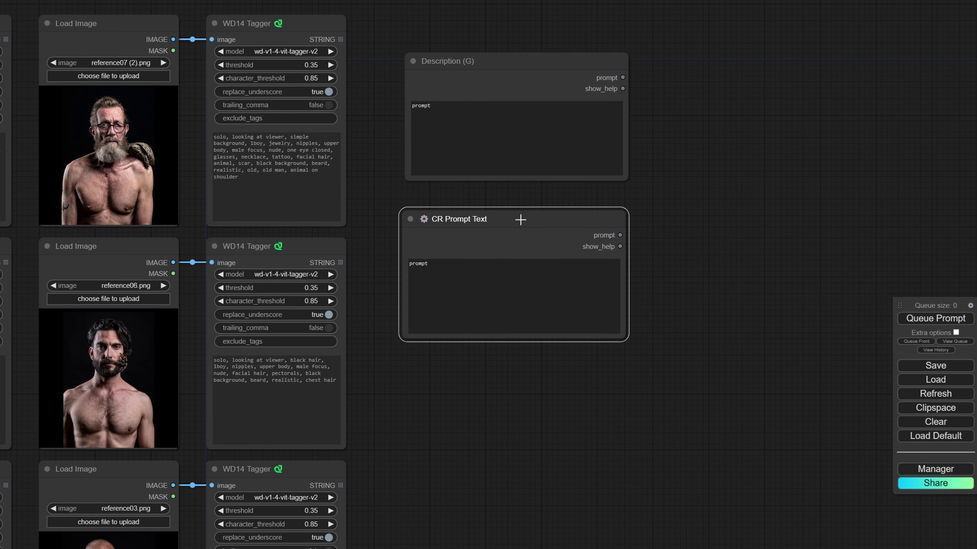
{"action": "right_click", "coordinate": [504, 216]}
{"action": "left_click", "coordinate": [511, 223]}
{"action": "type", "text": "Technical (L"}
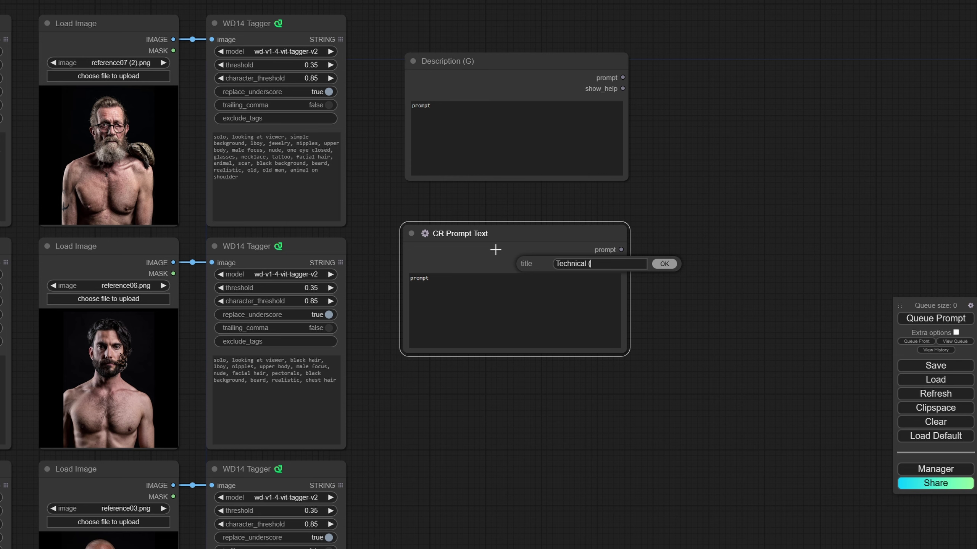
{"action": "left_click", "coordinate": [664, 264]}
{"action": "left_click_drag", "start_coordinate": [556, 242], "coordinate": [559, 203]}
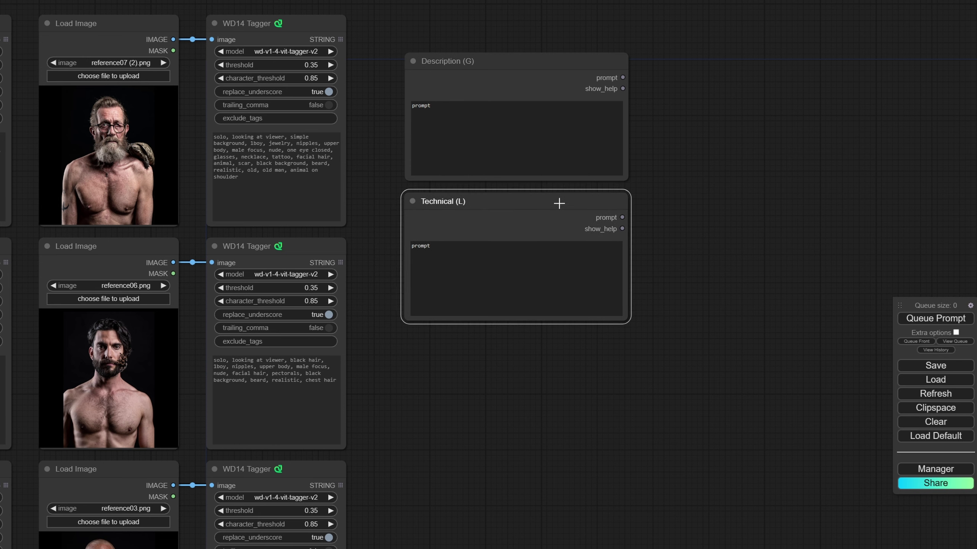
Duplicate the Technical (L) node and retitle the copy 'Negative'
{"action": "key", "text": "ctrl+c"}
{"action": "key", "text": "ctrl+v"}
{"action": "right_click", "coordinate": [452, 350]}
{"action": "left_click", "coordinate": [461, 409]}
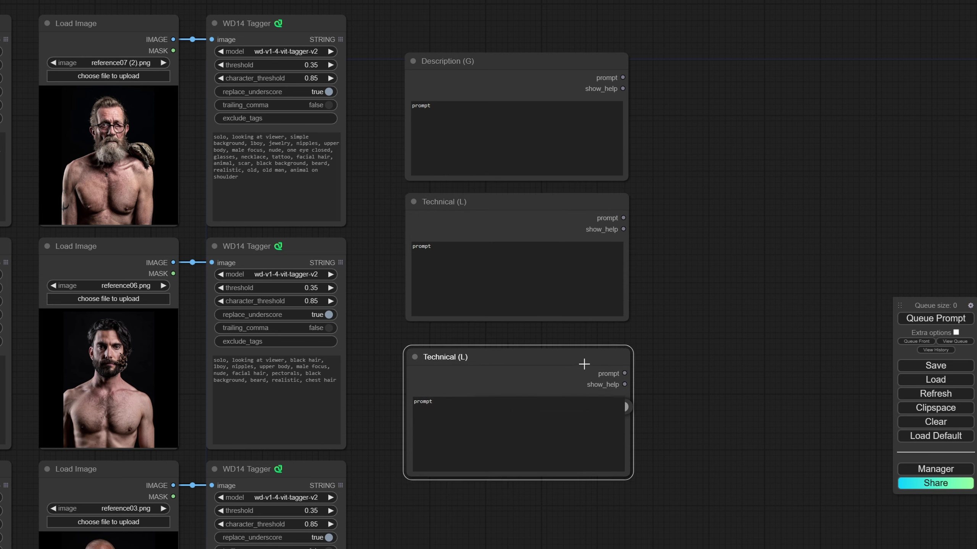
{"action": "left_click_drag", "start_coordinate": [565, 408], "coordinate": [455, 400]}
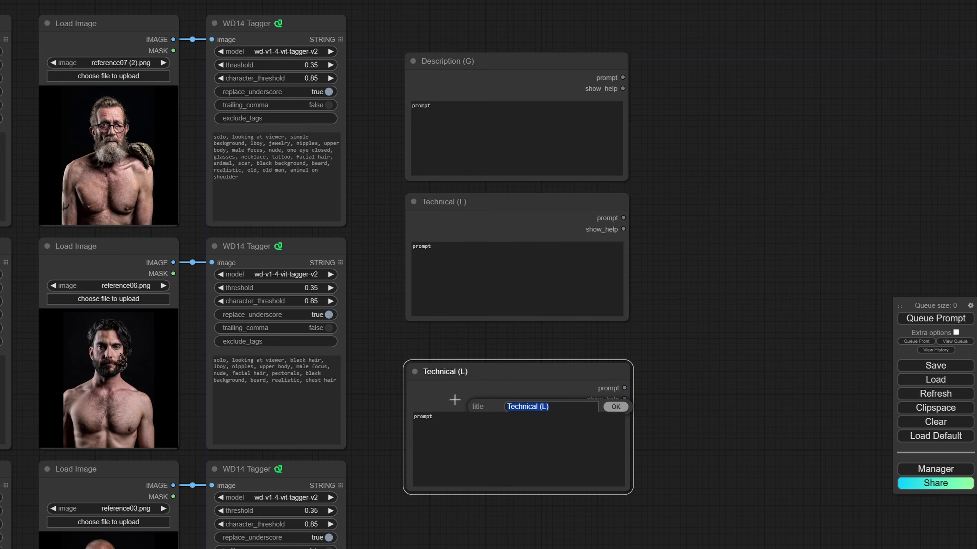
{"action": "type", "text": "Negative"}
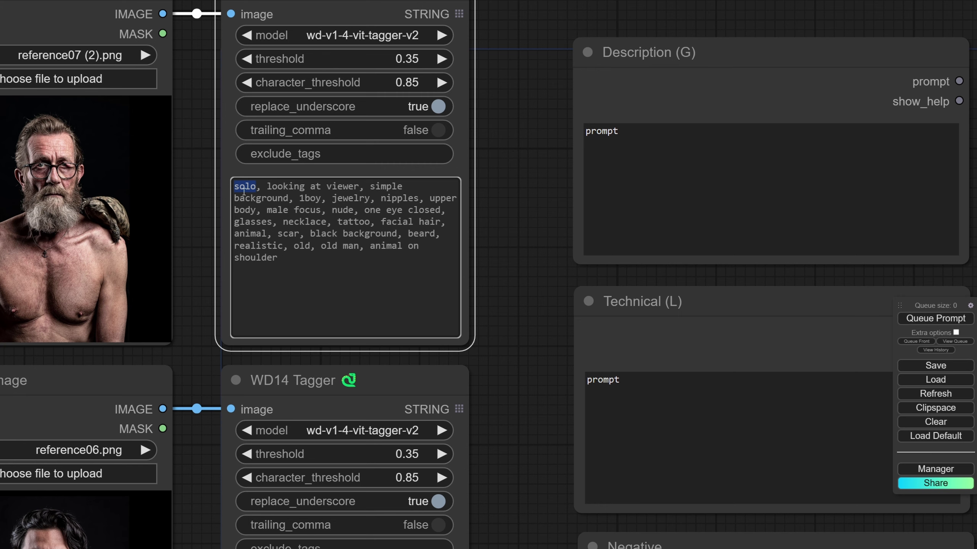
Fill Description (G) with tagger tags: solo, looking at viewer, simple background, black..
{"action": "left_click", "coordinate": [586, 163]}
{"action": "key", "text": "ctrl+a"}
{"action": "key", "text": "ctrl+v"}
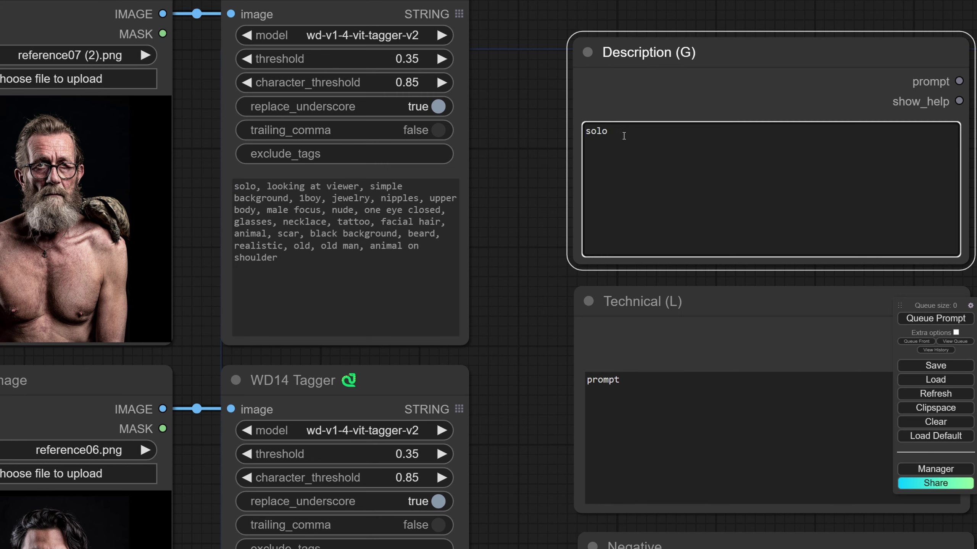
{"action": "type", "text": ","}
{"action": "left_click_drag", "start_coordinate": [267, 186], "coordinate": [615, 131]}
{"action": "scroll", "coordinate": [588, 179], "scroll_direction": "up", "scroll_amount": 1}
{"action": "key", "text": "Return"}
{"action": "key", "text": "Return"}
{"action": "type", "text": "simple background, "}
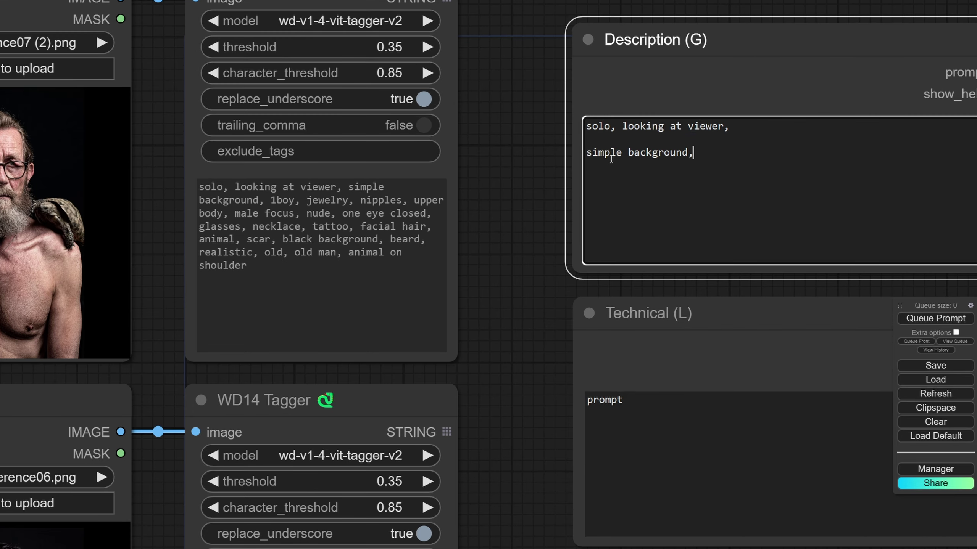
{"action": "type", "text": "blac"}
Enter 'realistic' in Technical (L) and 'blurry, deformed' in the Negative prompt
{"action": "key", "text": "Tab"}
{"action": "left_click", "coordinate": [608, 409]}
{"action": "type", "text": "re"}
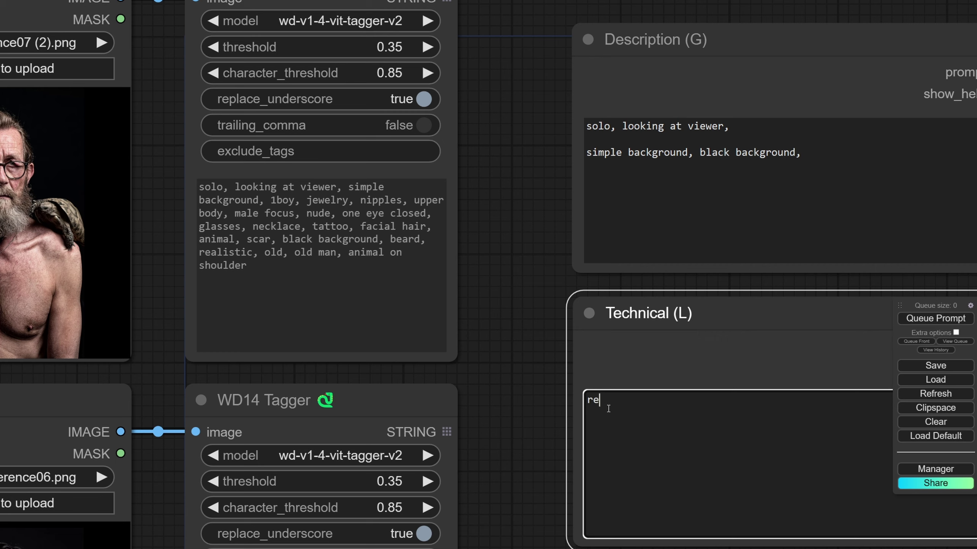
{"action": "type", "text": "alistic"}
{"action": "scroll", "coordinate": [566, 211], "scroll_direction": "down", "scroll_amount": 10}
{"action": "double_click", "coordinate": [517, 307]}
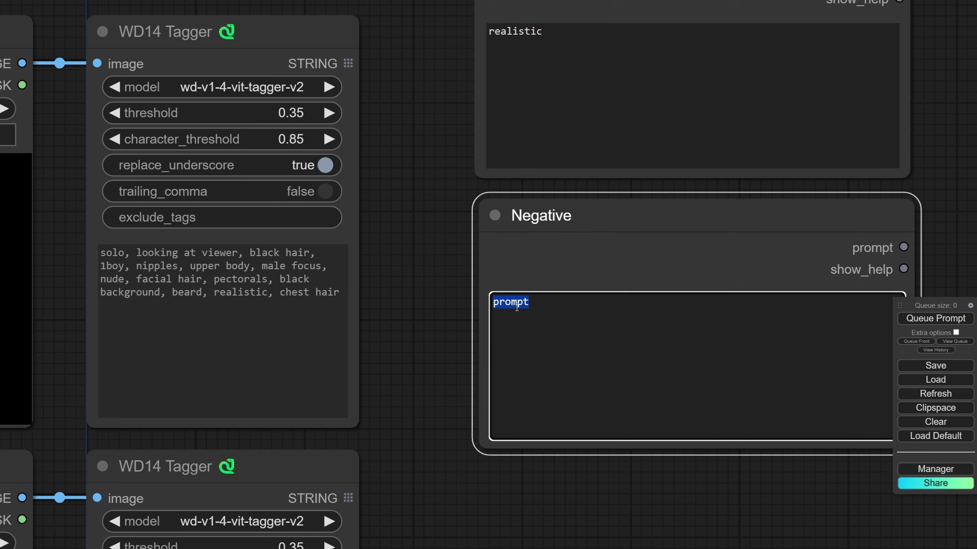
{"action": "type", "text": "blurry,"}
{"action": "scroll", "coordinate": [460, 310], "scroll_direction": "down", "scroll_amount": 2}
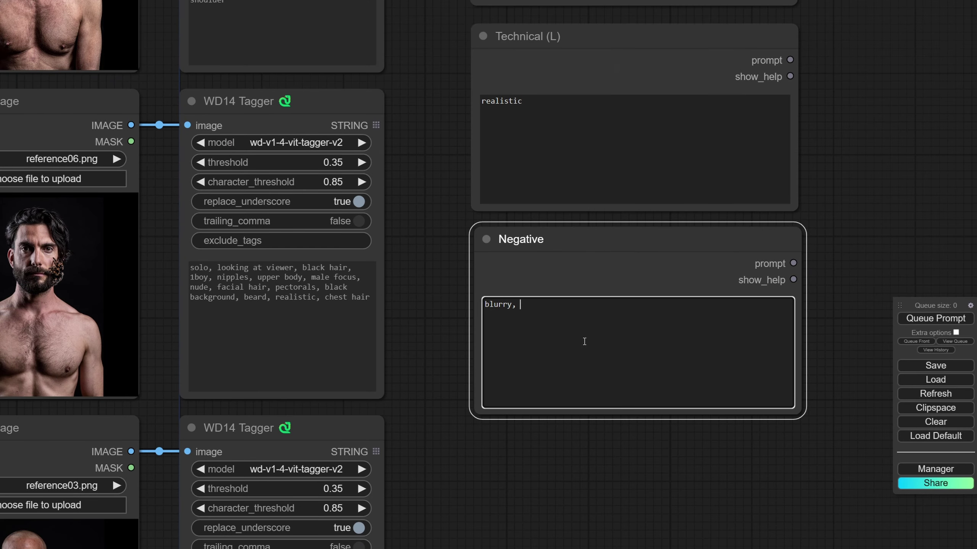
{"action": "left_click", "coordinate": [440, 398]}
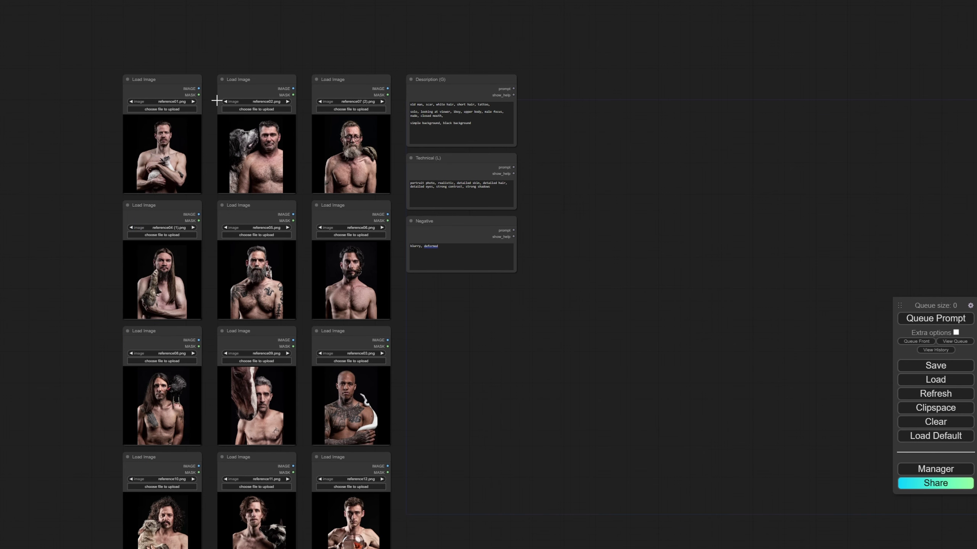
Zoom in on Description (G) and review its tags from solo to closed mouth
{"action": "left_click_drag", "start_coordinate": [579, 123], "coordinate": [583, 163]}
{"action": "scroll", "coordinate": [493, 156], "scroll_direction": "up", "scroll_amount": 12}
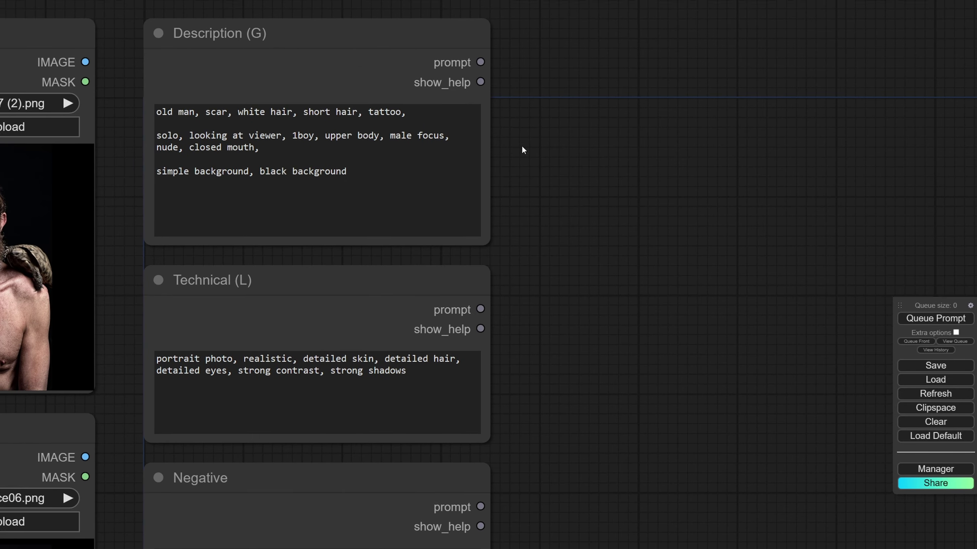
{"action": "left_click_drag", "start_coordinate": [524, 148], "coordinate": [595, 190]}
{"action": "scroll", "coordinate": [597, 189], "scroll_direction": "up", "scroll_amount": 3}
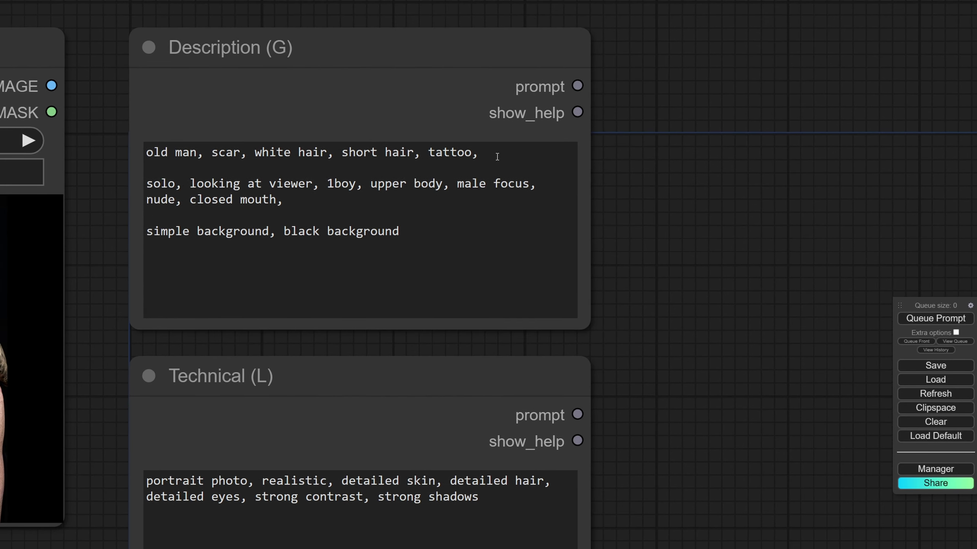
{"action": "left_click_drag", "start_coordinate": [497, 153], "coordinate": [137, 153]}
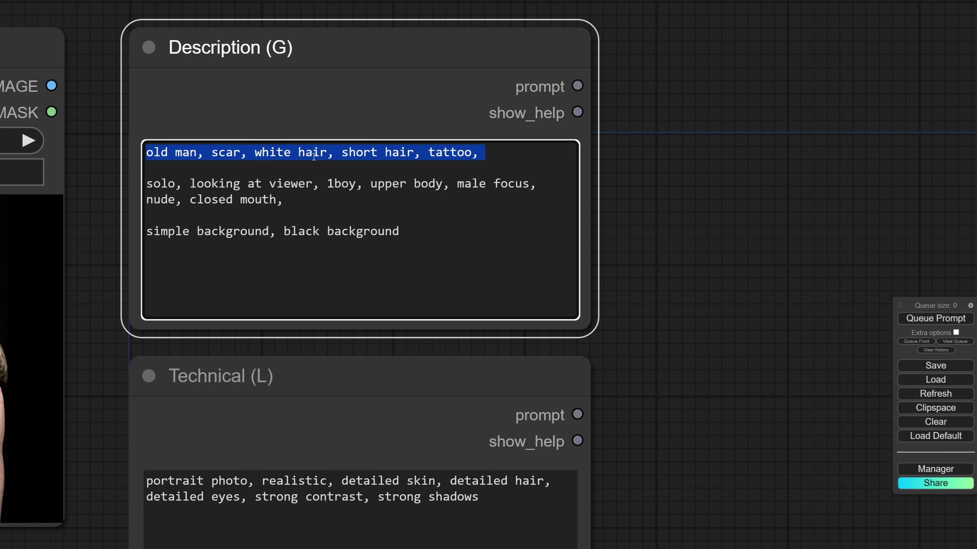
{"action": "left_click_drag", "start_coordinate": [147, 184], "coordinate": [293, 200]}
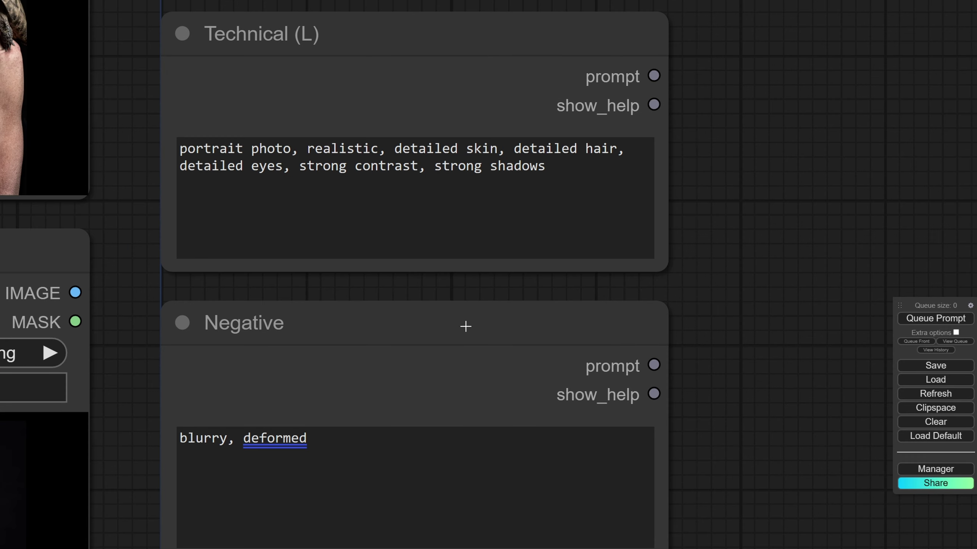
{"action": "scroll", "coordinate": [473, 322], "scroll_direction": "down", "scroll_amount": 5}
{"action": "left_click_drag", "start_coordinate": [690, 269], "coordinate": [686, 289]}
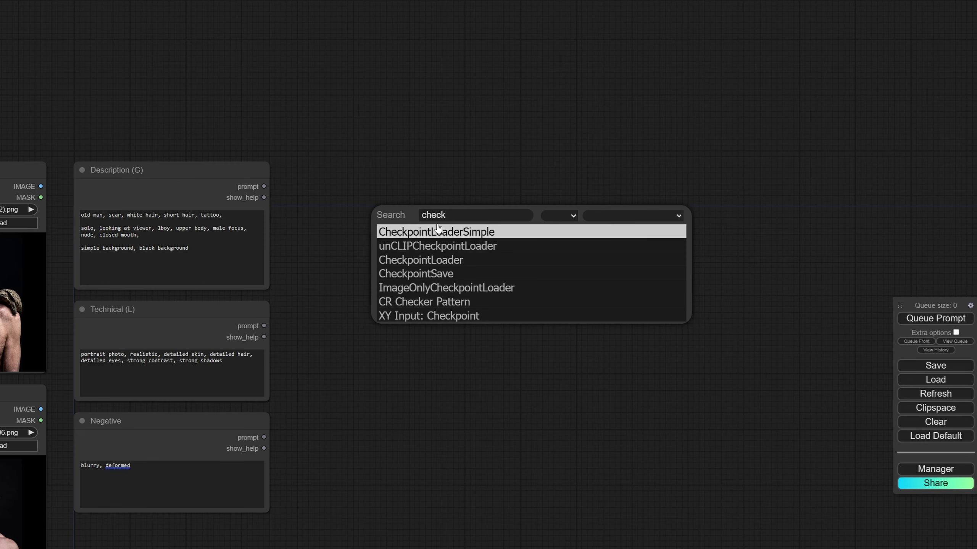
Add a Load Checkpoint node above the prompts using juggernautXL_v8Rundiffusion.safetensors
{"action": "left_click", "coordinate": [439, 231]}
{"action": "left_click_drag", "start_coordinate": [481, 222], "coordinate": [320, 79]}
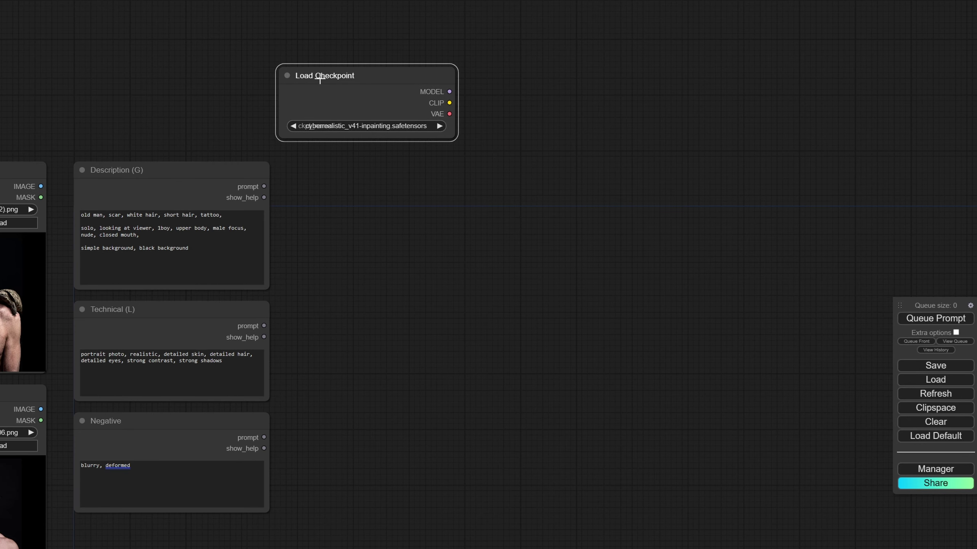
{"action": "left_click", "coordinate": [358, 126]}
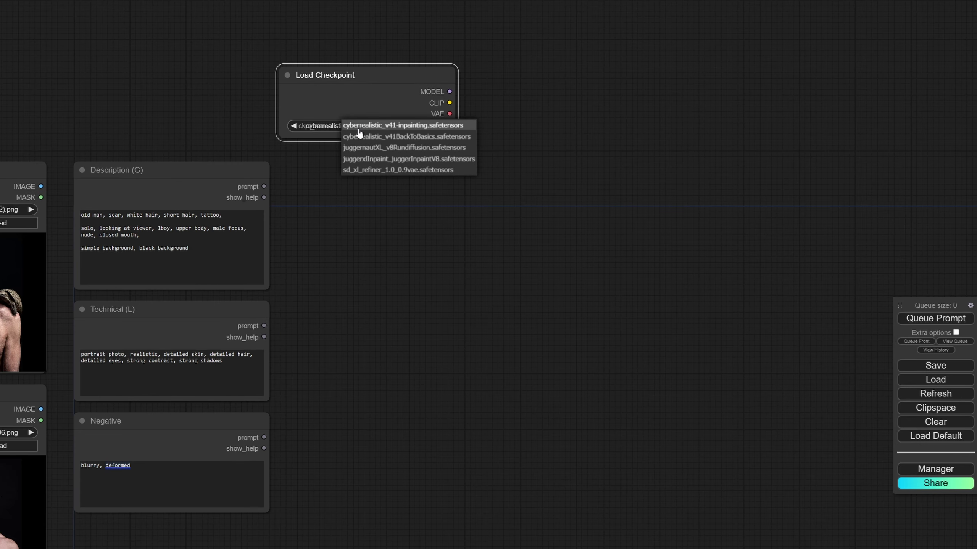
{"action": "left_click", "coordinate": [383, 148]}
{"action": "scroll", "coordinate": [410, 98], "scroll_direction": "up", "scroll_amount": 9}
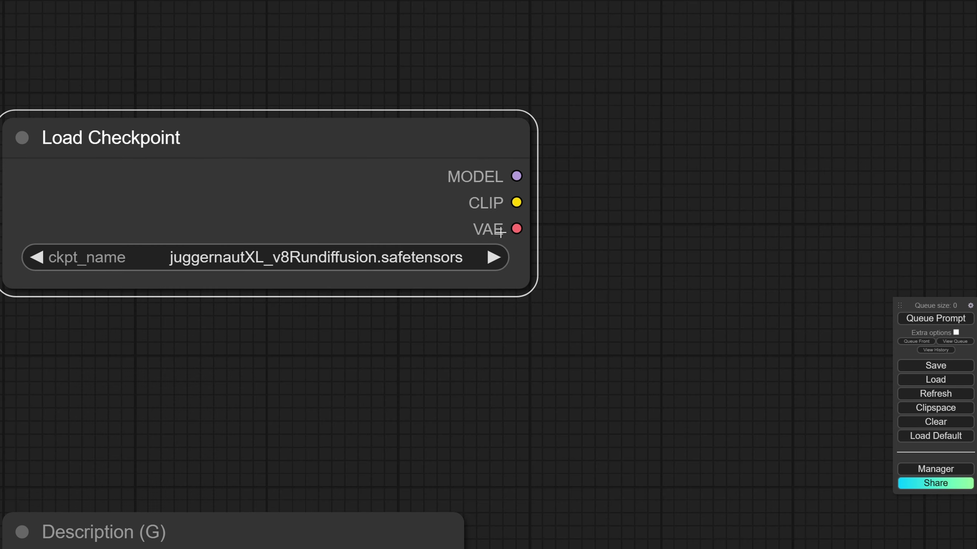
{"action": "left_click_drag", "start_coordinate": [603, 215], "coordinate": [475, 220]}
{"action": "left_click_drag", "start_coordinate": [388, 184], "coordinate": [508, 240]}
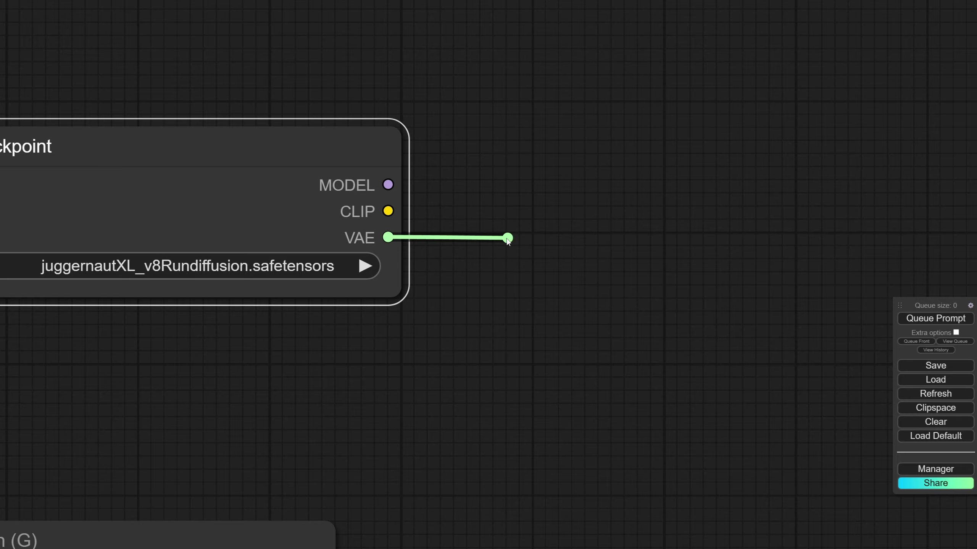
{"action": "left_click_drag", "start_coordinate": [508, 241], "coordinate": [392, 238]}
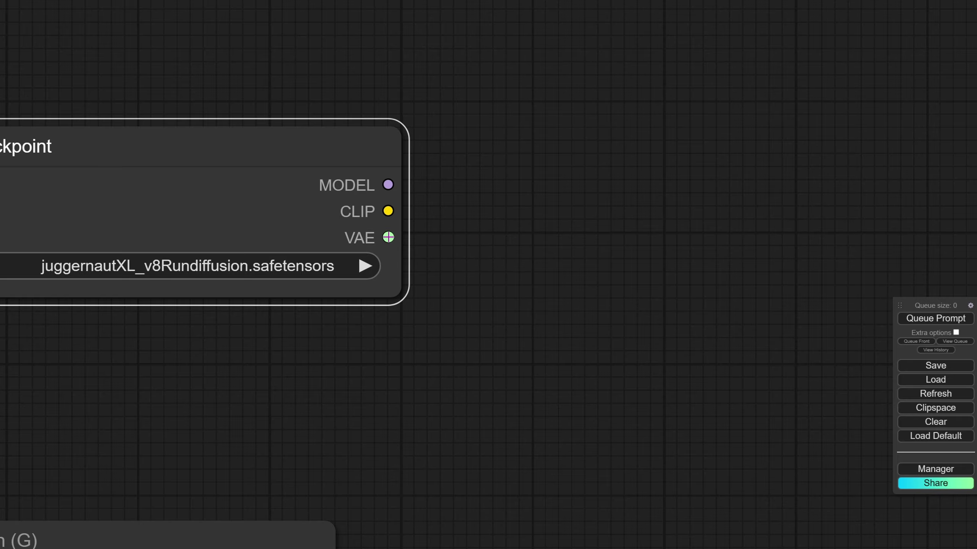
Add a KSampler (Advanced) node near the graph centre with default settings
{"action": "scroll", "coordinate": [161, 48], "scroll_direction": "down", "scroll_amount": 10}
{"action": "double_click", "coordinate": [560, 301]}
{"action": "type", "text": "ks"}
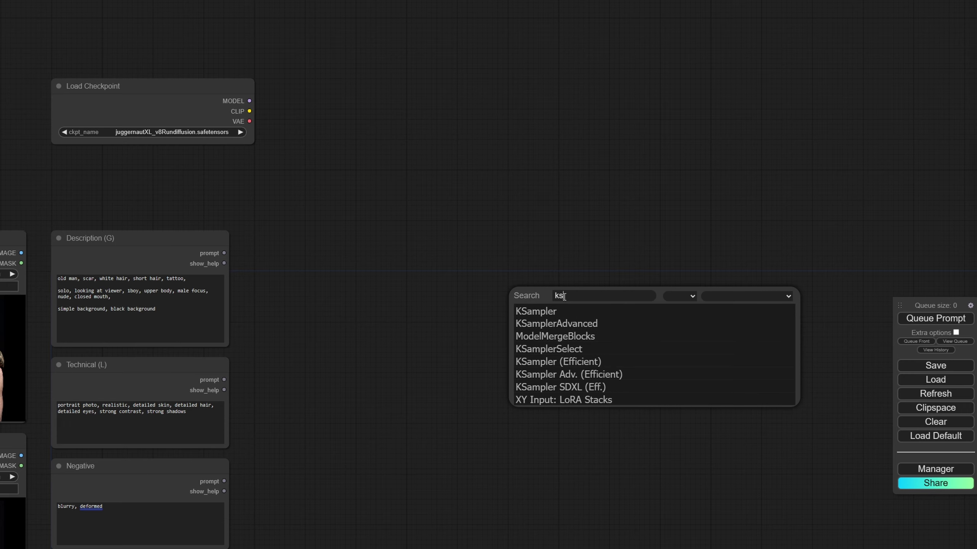
{"action": "left_click", "coordinate": [563, 329]}
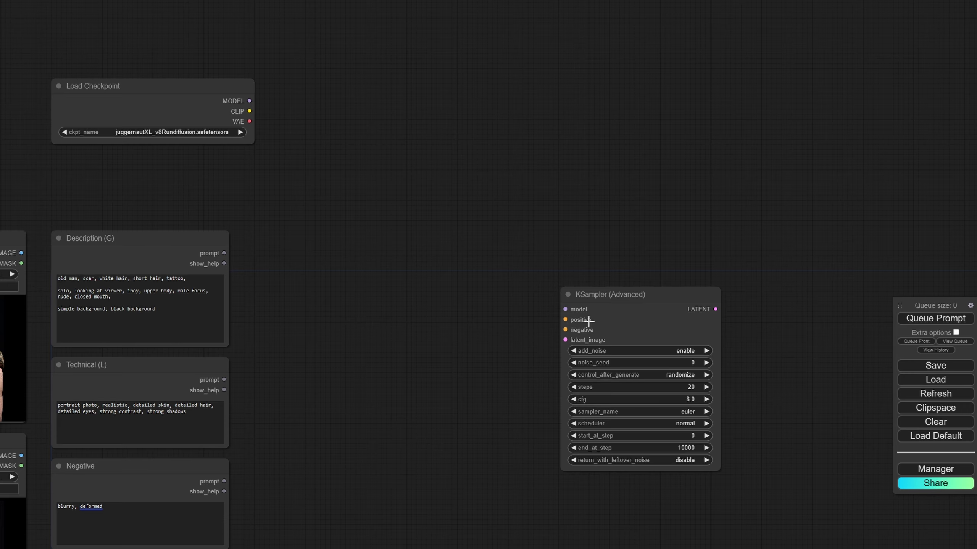
{"action": "left_click_drag", "start_coordinate": [611, 301], "coordinate": [504, 240]}
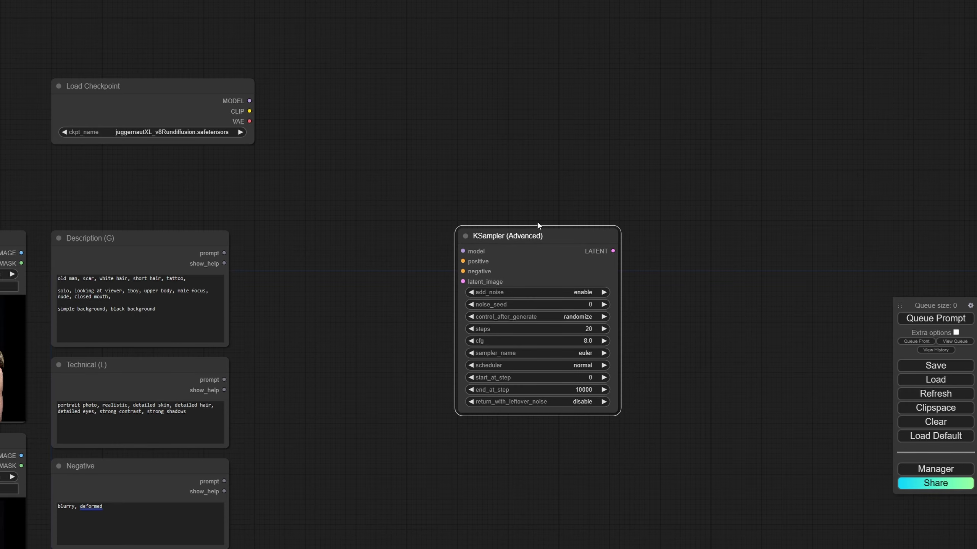
{"action": "scroll", "coordinate": [500, 146], "scroll_direction": "up", "scroll_amount": 6}
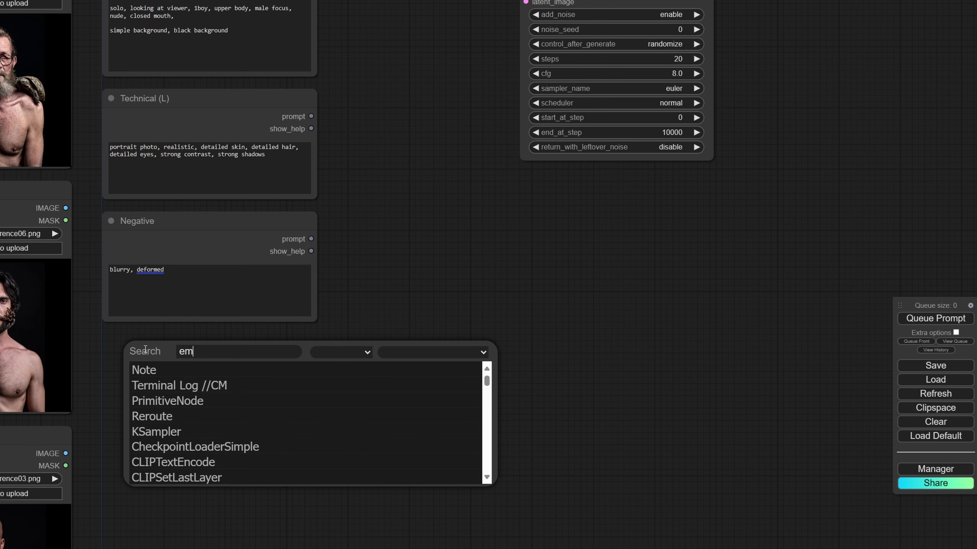
{"action": "type", "text": "p"}
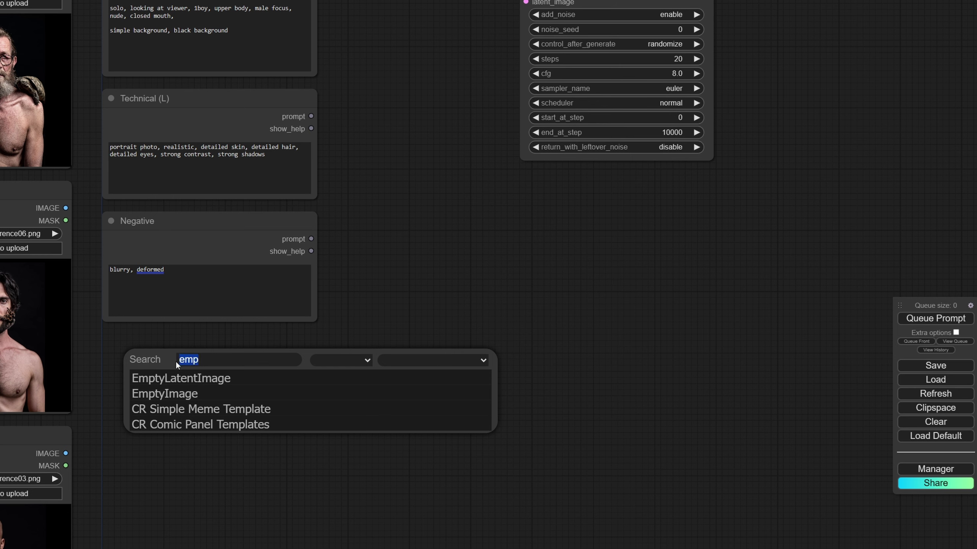
{"action": "type", "text": "asp"}
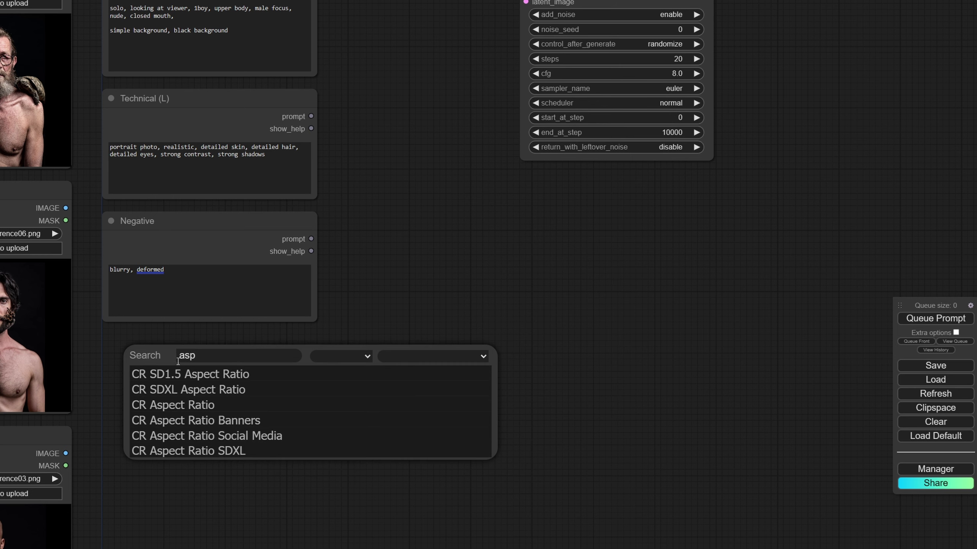
Add a CR SDXL Aspect Ratio node below the prompts, set to 1:1 square 1024x1024
{"action": "left_click", "coordinate": [165, 396]}
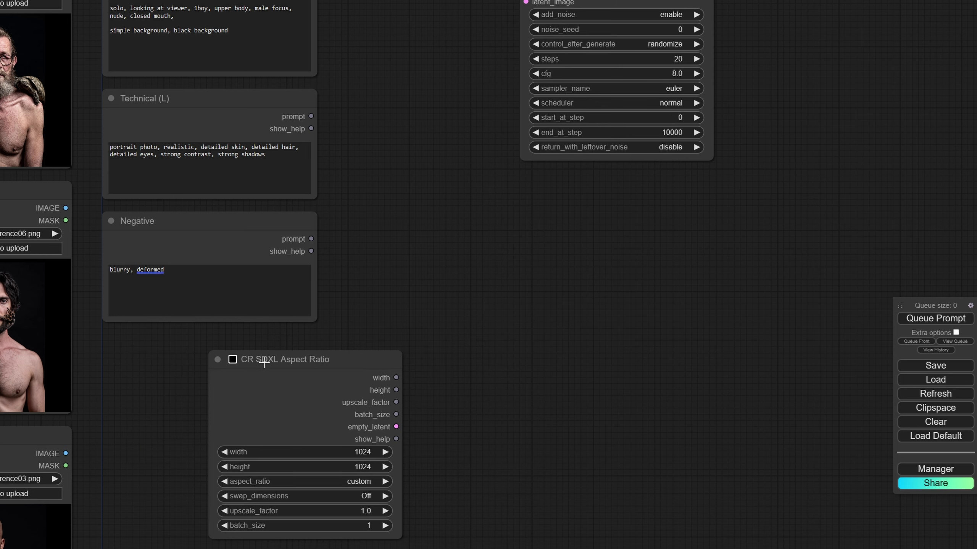
{"action": "left_click_drag", "start_coordinate": [262, 360], "coordinate": [156, 349]}
{"action": "left_click_drag", "start_coordinate": [311, 410], "coordinate": [332, 378]}
{"action": "left_click_drag", "start_coordinate": [332, 378], "coordinate": [386, 357]}
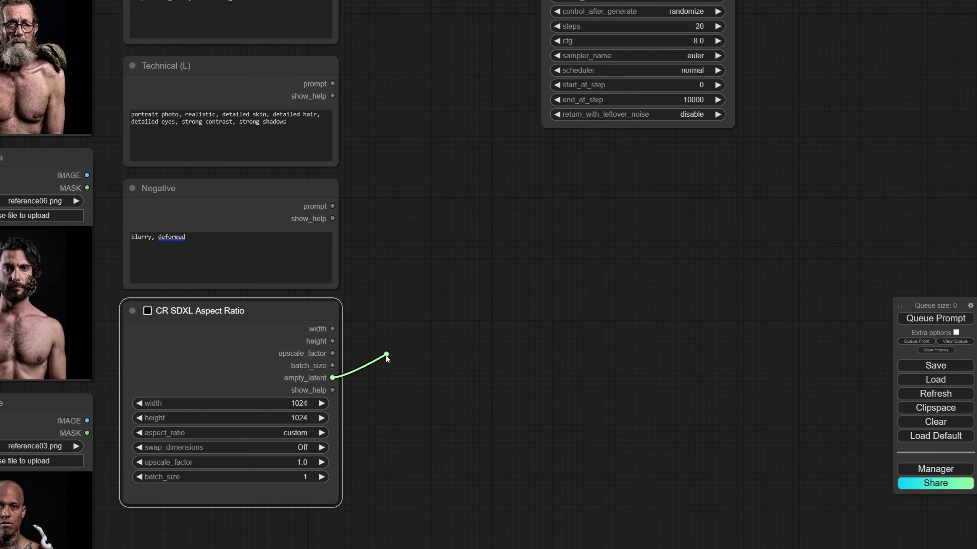
{"action": "left_click", "coordinate": [297, 432]}
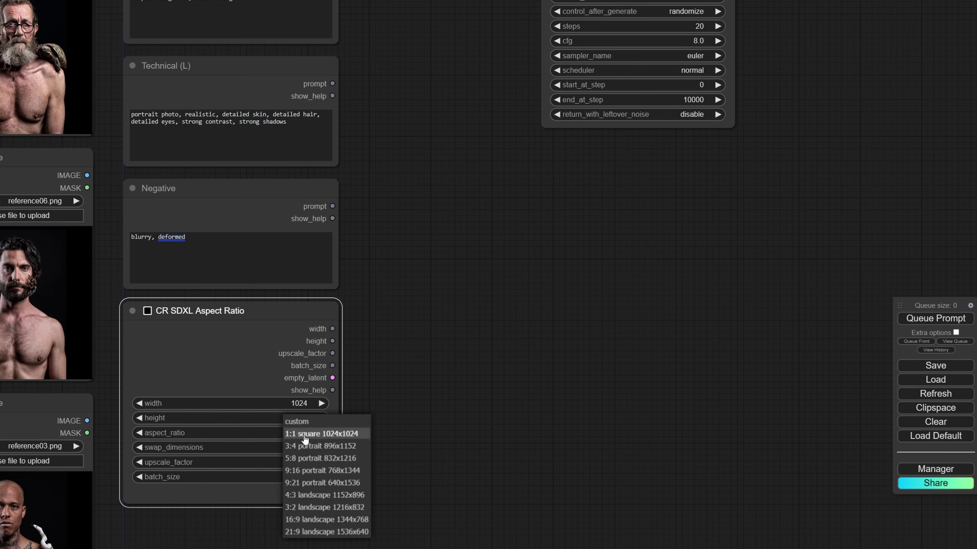
{"action": "left_click", "coordinate": [304, 434]}
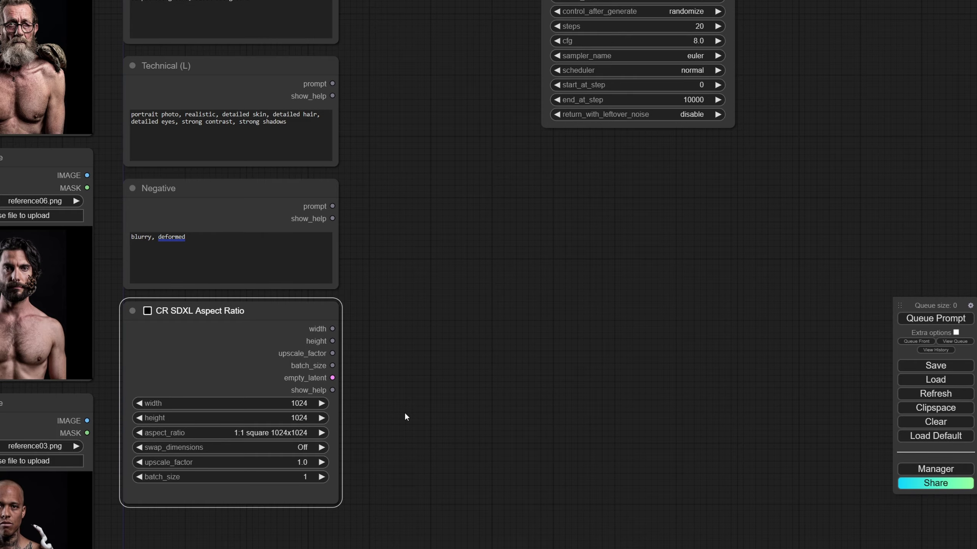
Arrange the Description, Technical and Negative nodes beside the KSampler (Advanced)
{"action": "scroll", "coordinate": [404, 412], "scroll_direction": "down", "scroll_amount": 2}
{"action": "left_click_drag", "start_coordinate": [356, 72], "coordinate": [229, 371]}
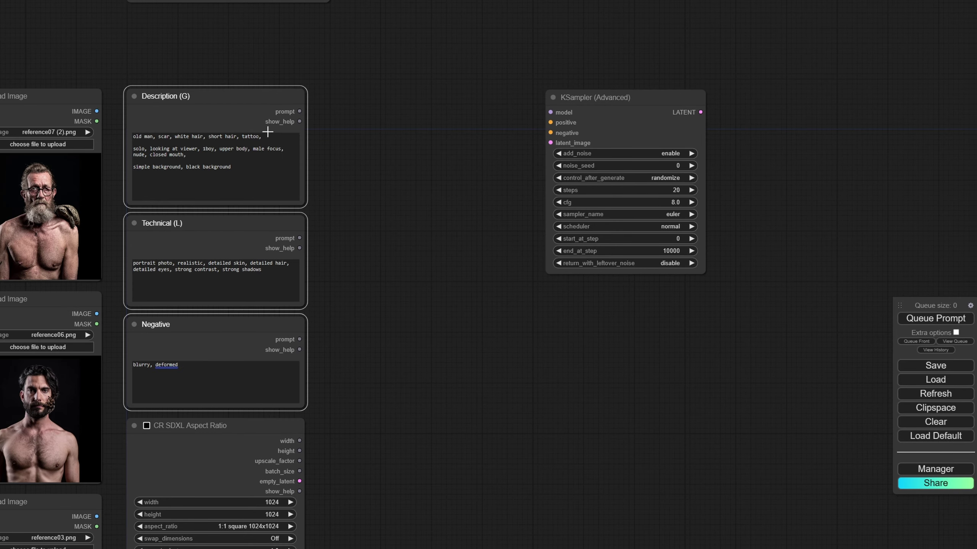
{"action": "left_click_drag", "start_coordinate": [597, 97], "coordinate": [591, 99]}
{"action": "scroll", "coordinate": [547, 133], "scroll_direction": "up", "scroll_amount": 1}
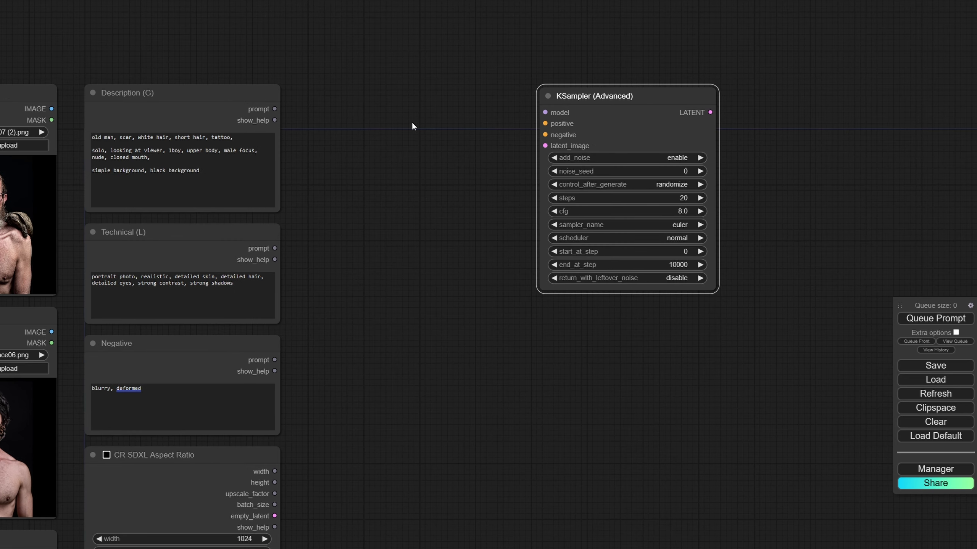
Add a CLIPTextEncodeSDXL node via an 'sd' search
{"action": "double_click", "coordinate": [405, 110]}
{"action": "type", "text": "sd"}
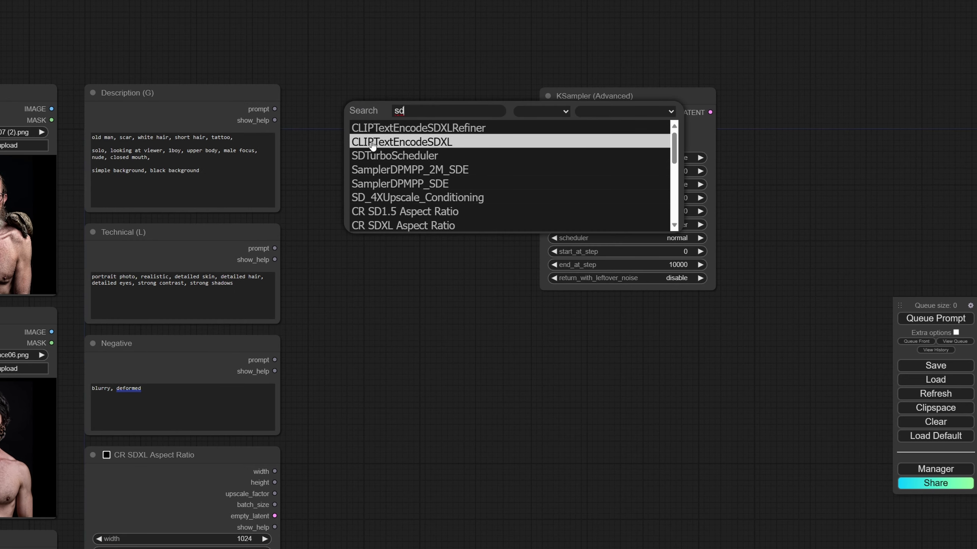
{"action": "left_click", "coordinate": [398, 148]}
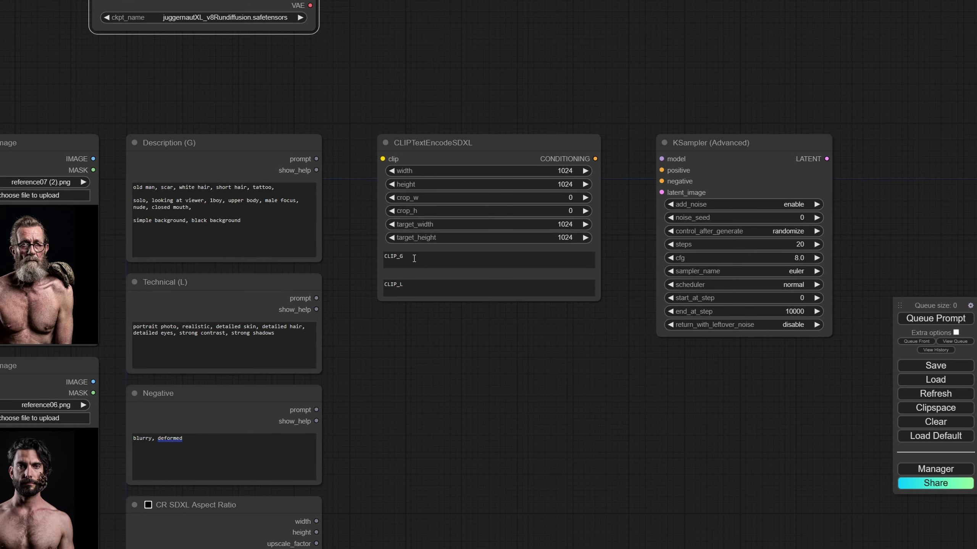
{"action": "left_click", "coordinate": [398, 256]}
{"action": "left_click", "coordinate": [410, 284]}
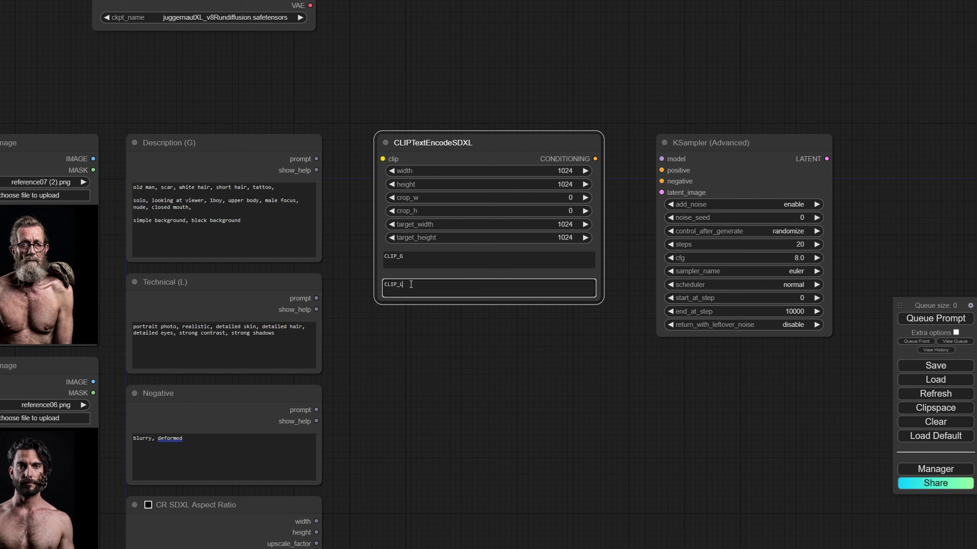
{"action": "left_click", "coordinate": [406, 265]}
Convert text_g and text_l to inputs, fed by Description (G) and Technical (L)
{"action": "right_click", "coordinate": [476, 146]}
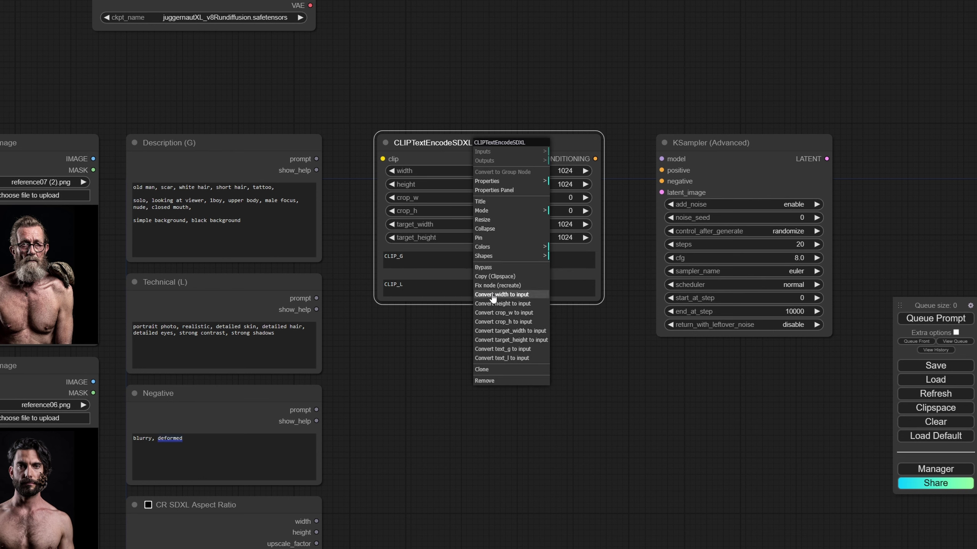
{"action": "left_click", "coordinate": [503, 350]}
{"action": "right_click", "coordinate": [413, 158]}
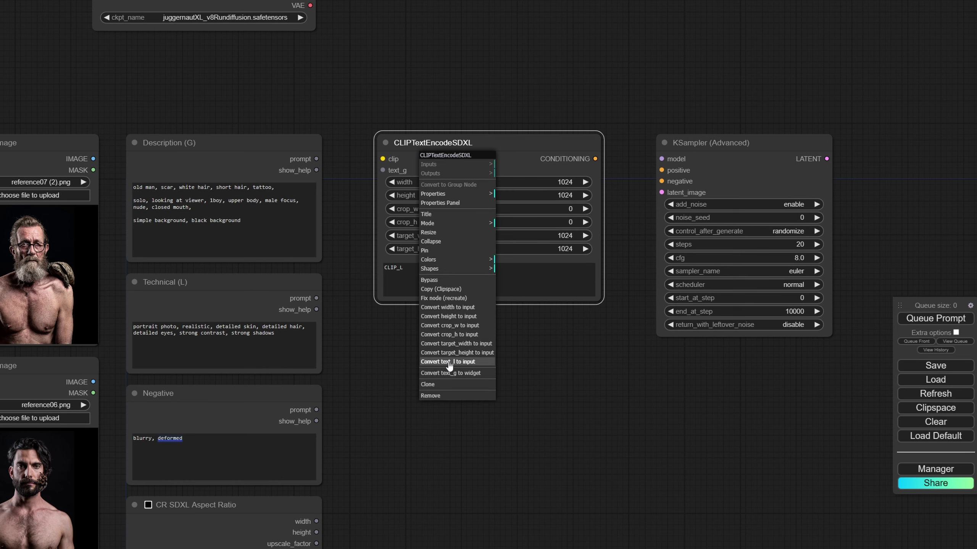
{"action": "left_click", "coordinate": [446, 361]}
{"action": "left_click_drag", "start_coordinate": [434, 331], "coordinate": [508, 317]}
{"action": "scroll", "coordinate": [418, 175], "scroll_direction": "up", "scroll_amount": 5}
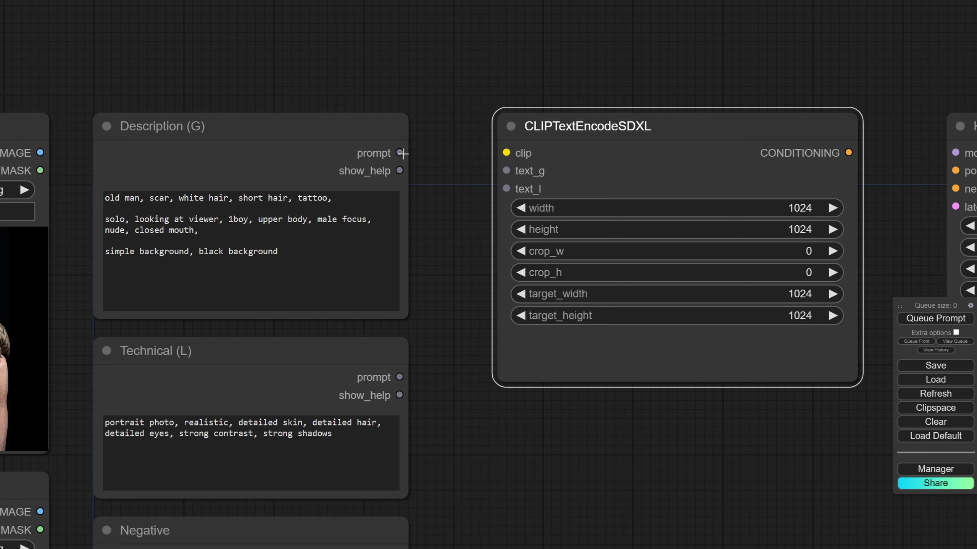
{"action": "left_click_drag", "start_coordinate": [399, 153], "coordinate": [502, 174]}
{"action": "left_click_drag", "start_coordinate": [400, 377], "coordinate": [274, 152]}
Set the encoder's width, height, target_width and target_height all to 4096
{"action": "left_click_drag", "start_coordinate": [599, 151], "coordinate": [608, 149]}
{"action": "left_click", "coordinate": [608, 151]}
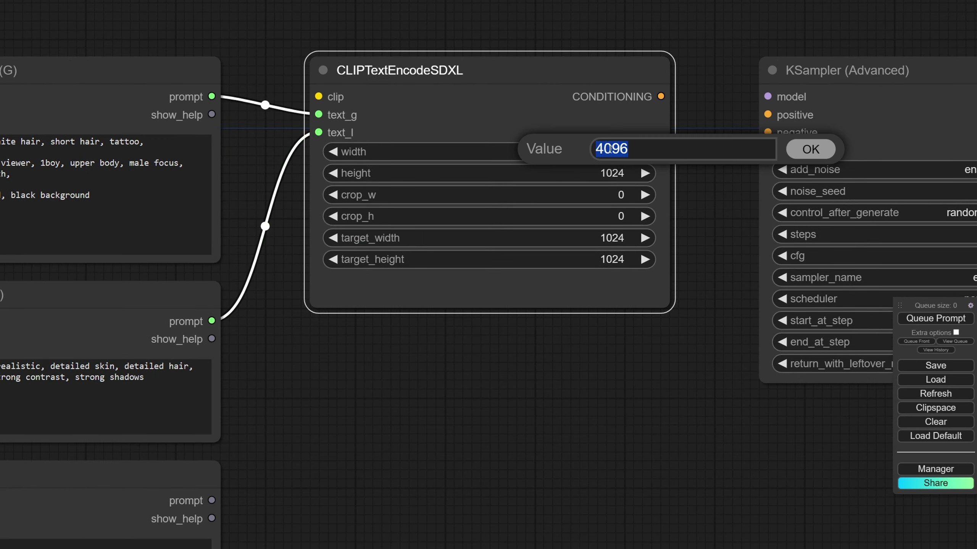
{"action": "left_click", "coordinate": [816, 150]}
{"action": "left_click", "coordinate": [609, 174]}
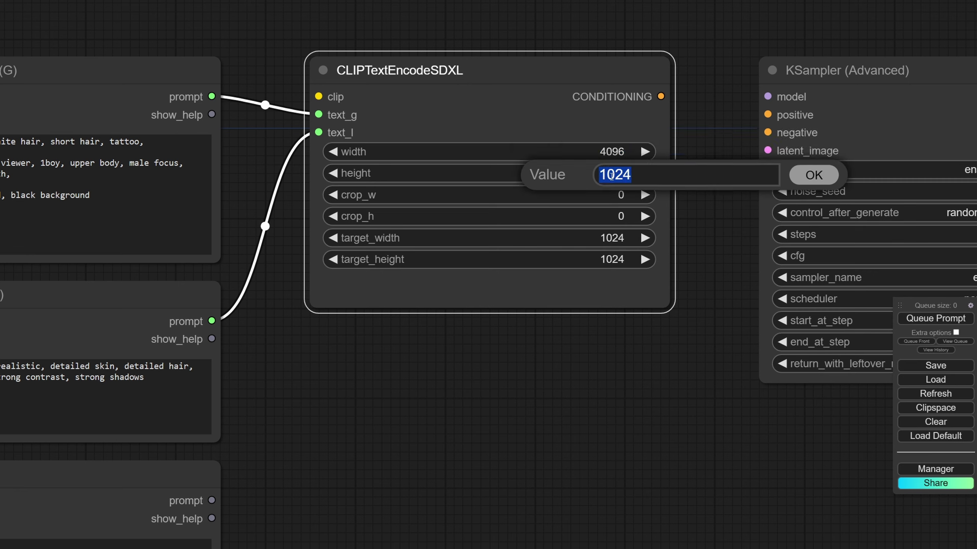
{"action": "type", "text": "4096"}
{"action": "left_click", "coordinate": [828, 184]}
{"action": "left_click", "coordinate": [610, 239]}
{"action": "type", "text": "4096"}
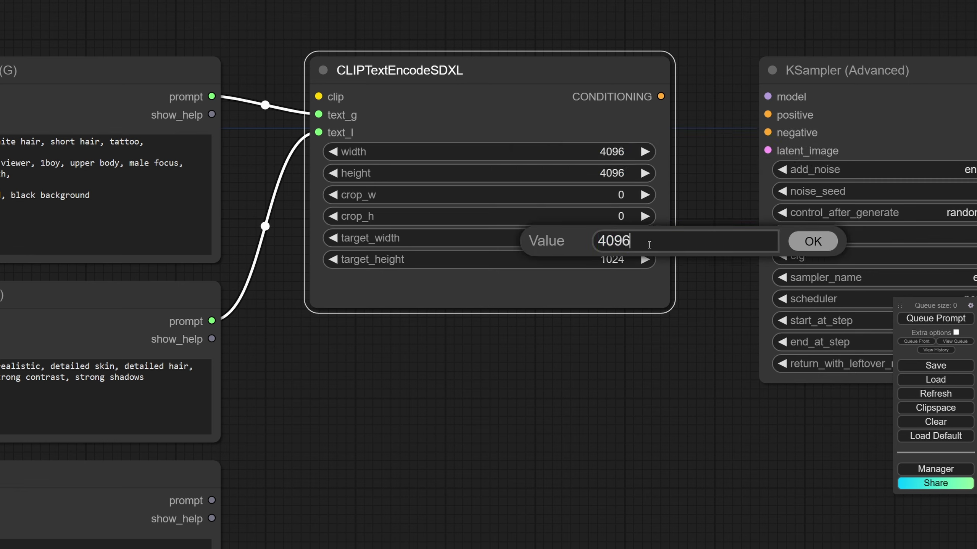
{"action": "left_click", "coordinate": [810, 242]}
{"action": "left_click", "coordinate": [625, 259]}
{"action": "type", "text": "4096"}
{"action": "left_click", "coordinate": [825, 259]}
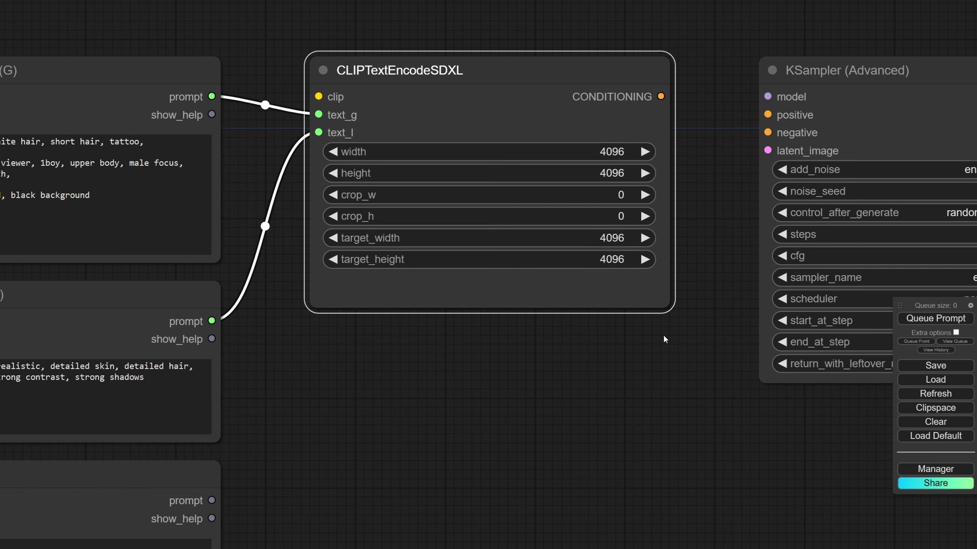
{"action": "left_click", "coordinate": [653, 342]}
{"action": "scroll", "coordinate": [649, 321], "scroll_direction": "down", "scroll_amount": 5}
{"action": "left_click", "coordinate": [285, 94]}
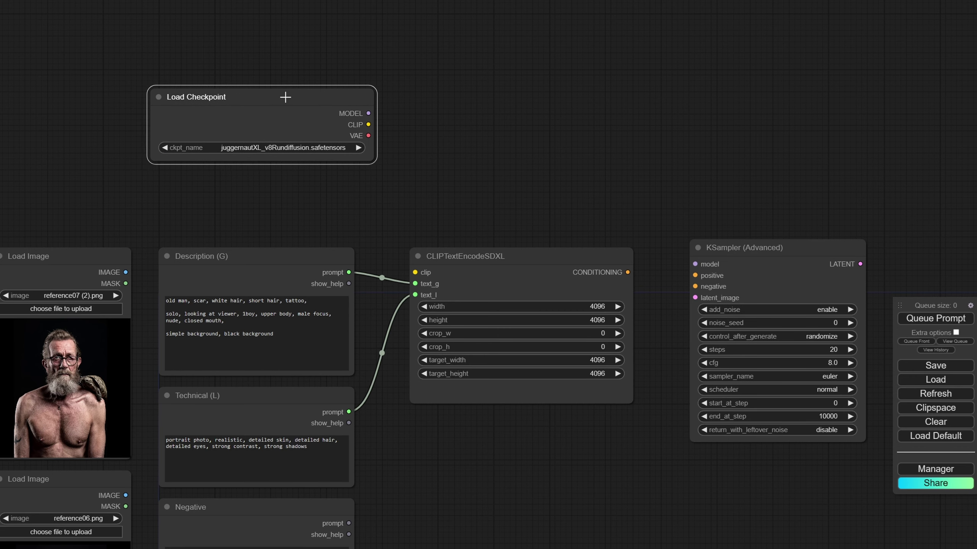
Connect checkpoint MODEL to KSampler model and CLIP to the encoder, then delete the stray collapsed node
{"action": "left_click_drag", "start_coordinate": [364, 121], "coordinate": [685, 263]}
{"action": "left_click_drag", "start_coordinate": [361, 132], "coordinate": [415, 272]}
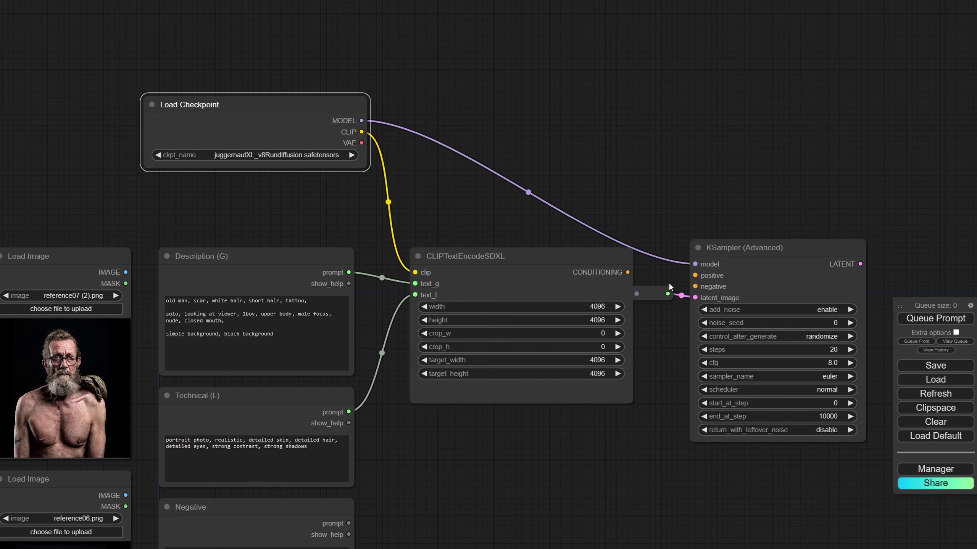
{"action": "left_click", "coordinate": [654, 294]}
{"action": "key", "text": "Delete"}
Feed the encoder's CONDITIONING into KSampler positive and copy the SDXL text encoder node
{"action": "scroll", "coordinate": [534, 195], "scroll_direction": "up", "scroll_amount": 4}
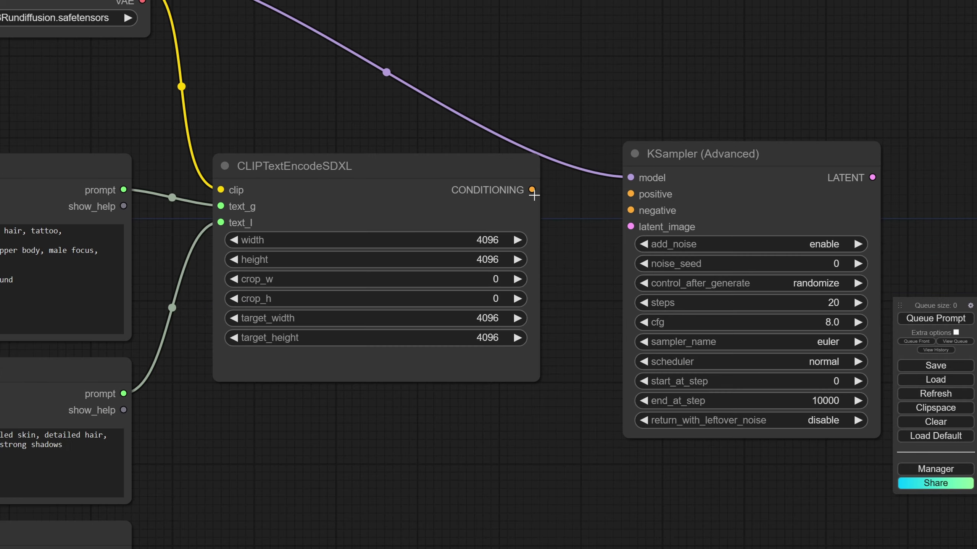
{"action": "left_click_drag", "start_coordinate": [533, 195], "coordinate": [631, 193]}
{"action": "scroll", "coordinate": [458, 338], "scroll_direction": "down", "scroll_amount": 1}
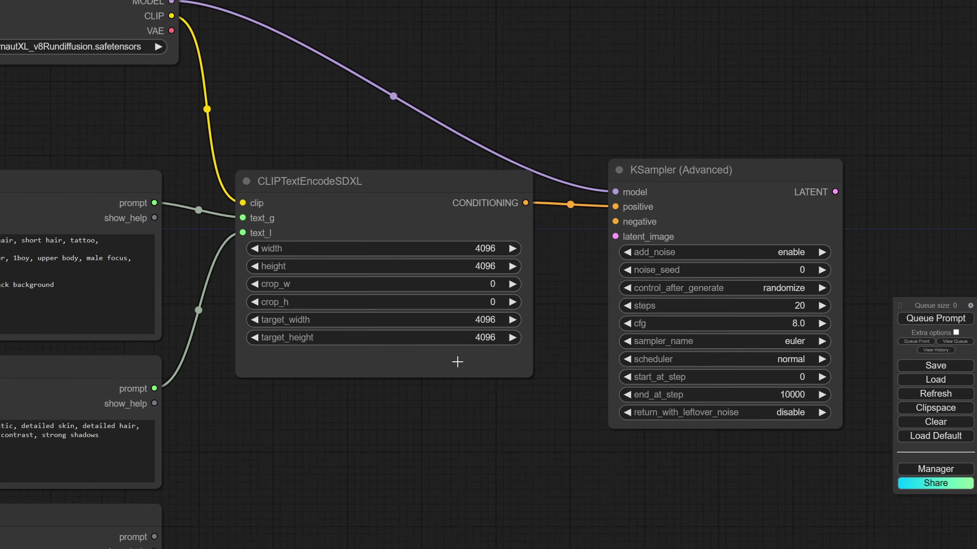
{"action": "scroll", "coordinate": [457, 362], "scroll_direction": "down", "scroll_amount": 2}
{"action": "left_click", "coordinate": [461, 140]}
{"action": "key", "text": "ctrl+c"}
Paste the encoder copy below the first and feed the Negative prompt into its text_g and text_l
{"action": "key", "text": "ctrl+v"}
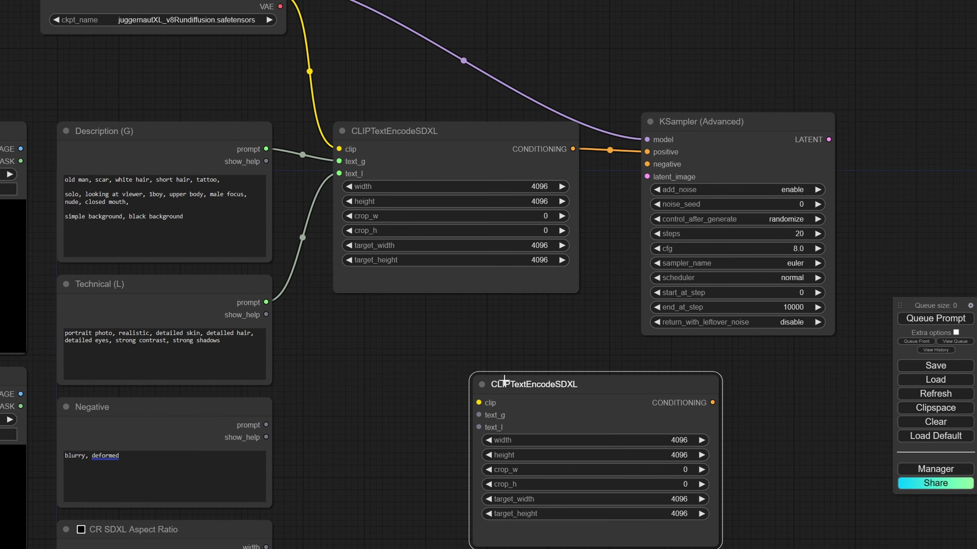
{"action": "left_click_drag", "start_coordinate": [504, 380], "coordinate": [364, 310]}
{"action": "scroll", "coordinate": [270, 323], "scroll_direction": "up", "scroll_amount": 2}
{"action": "left_click_drag", "start_coordinate": [313, 333], "coordinate": [403, 236]}
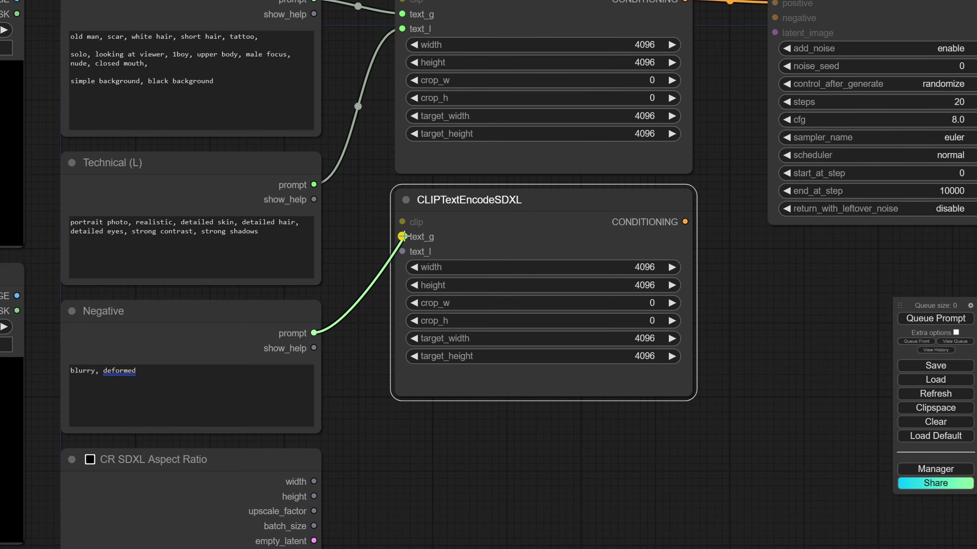
{"action": "left_click_drag", "start_coordinate": [314, 333], "coordinate": [401, 250]}
Look over the Description (G) prompt text and the KSampler settings
{"action": "left_click_drag", "start_coordinate": [344, 10], "coordinate": [356, 169]}
{"action": "scroll", "coordinate": [356, 168], "scroll_direction": "down", "scroll_amount": 1}
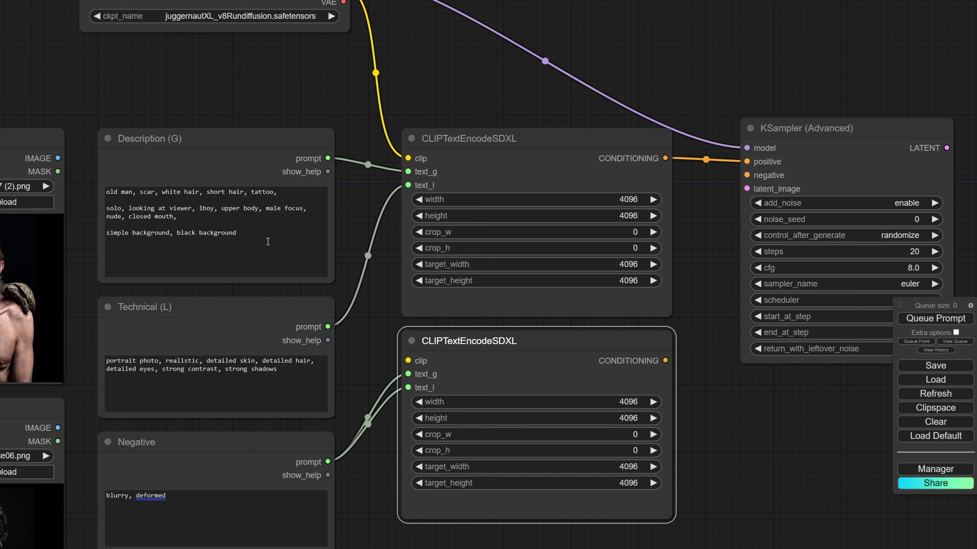
{"action": "left_click_drag", "start_coordinate": [251, 236], "coordinate": [133, 192]}
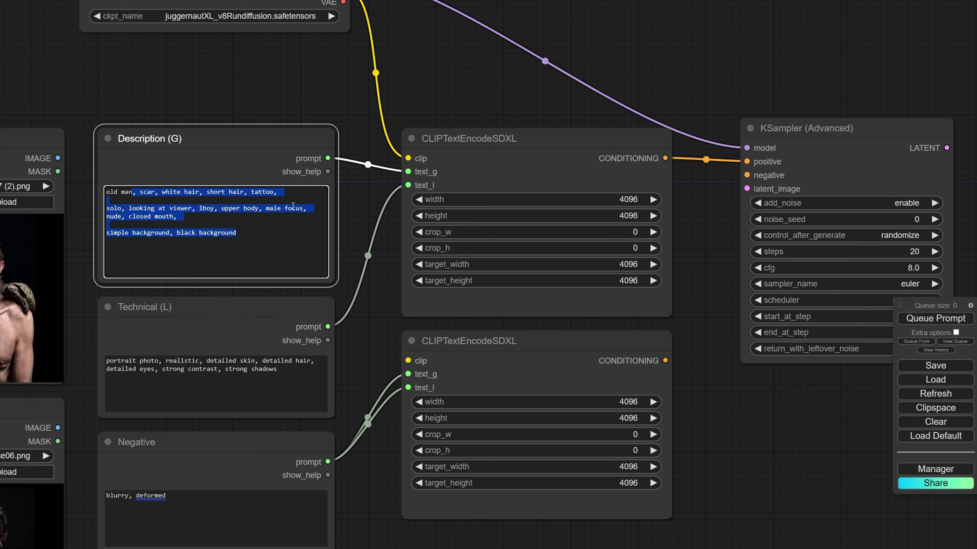
{"action": "left_click", "coordinate": [377, 190]}
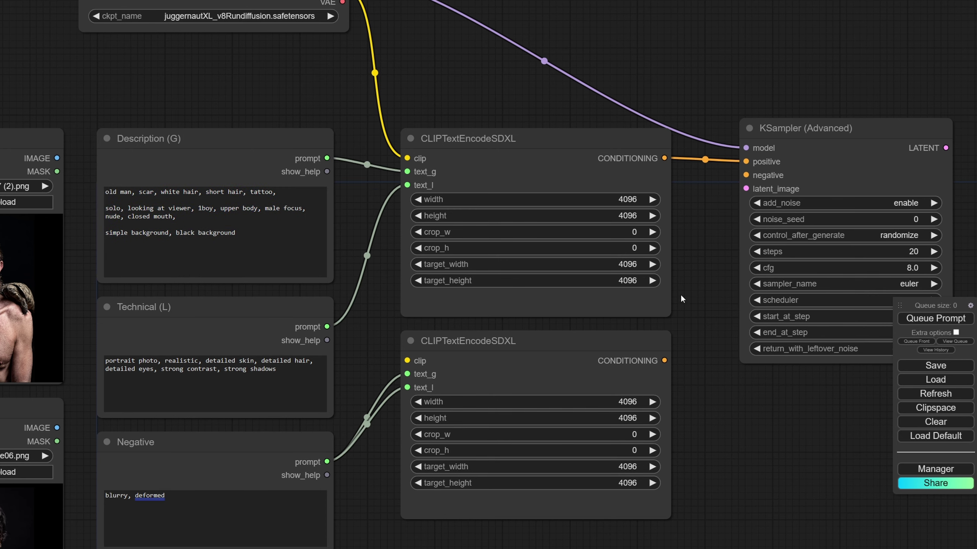
{"action": "left_click_drag", "start_coordinate": [681, 293], "coordinate": [580, 274]}
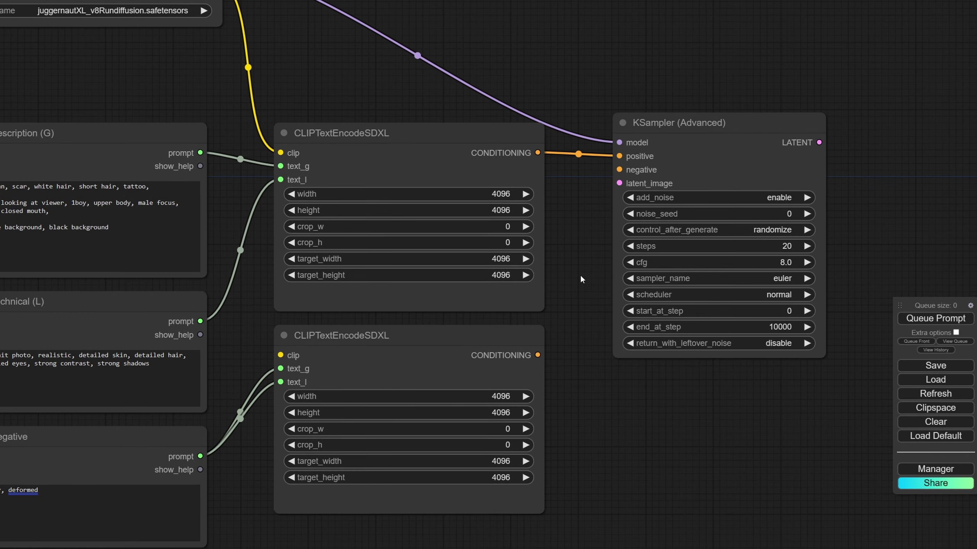
Connect the second encoder's CONDITIONING to the KSampler negative input
{"action": "left_click_drag", "start_coordinate": [554, 235], "coordinate": [531, 236]}
{"action": "left_click_drag", "start_coordinate": [515, 357], "coordinate": [594, 181]}
{"action": "left_click_drag", "start_coordinate": [556, 401], "coordinate": [551, 305]}
Move CR SDXL Aspect Ratio below the encoders and link its empty_latent to KSampler latent_image
{"action": "left_click_drag", "start_coordinate": [588, 483], "coordinate": [698, 294]}
{"action": "left_click_drag", "start_coordinate": [250, 297], "coordinate": [553, 259]}
{"action": "left_click_drag", "start_coordinate": [614, 407], "coordinate": [487, 544]}
{"action": "left_click_drag", "start_coordinate": [502, 470], "coordinate": [601, 116]}
{"action": "scroll", "coordinate": [500, 502], "scroll_direction": "down", "scroll_amount": 1}
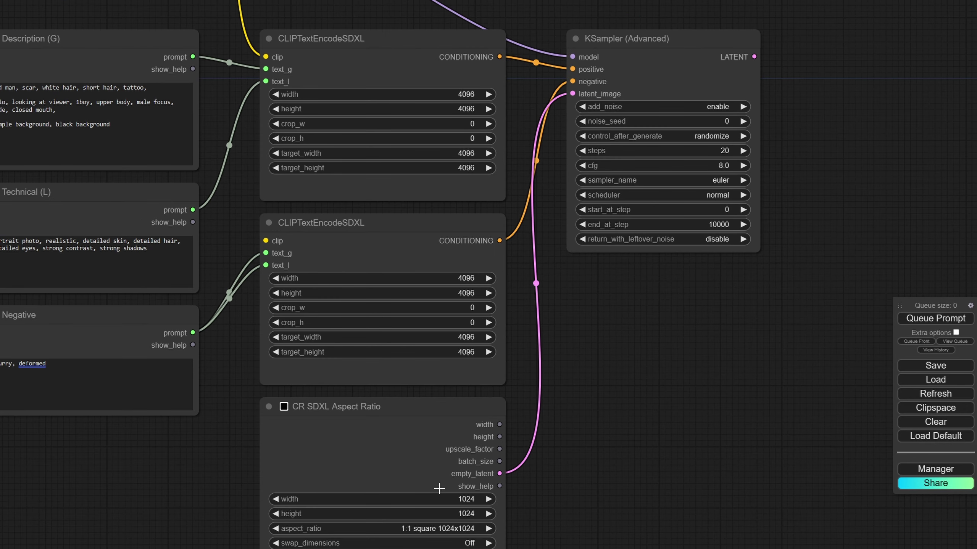
{"action": "scroll", "coordinate": [433, 454], "scroll_direction": "down", "scroll_amount": 1}
{"action": "left_click_drag", "start_coordinate": [632, 338], "coordinate": [523, 457]}
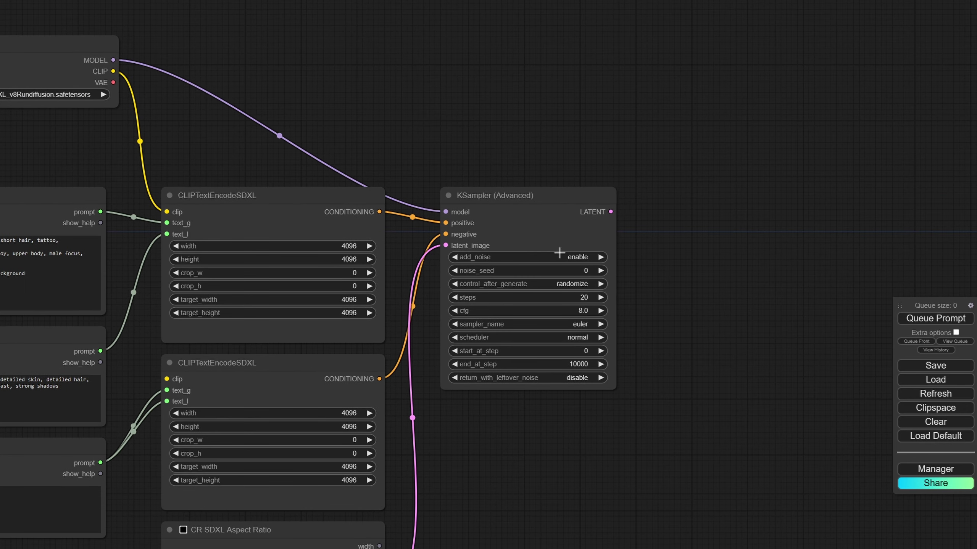
Add Reroute nodes for the checkpoint MODEL and CLIP, stacking the CLIP reroute below
{"action": "left_click_drag", "start_coordinate": [415, 185], "coordinate": [524, 172]}
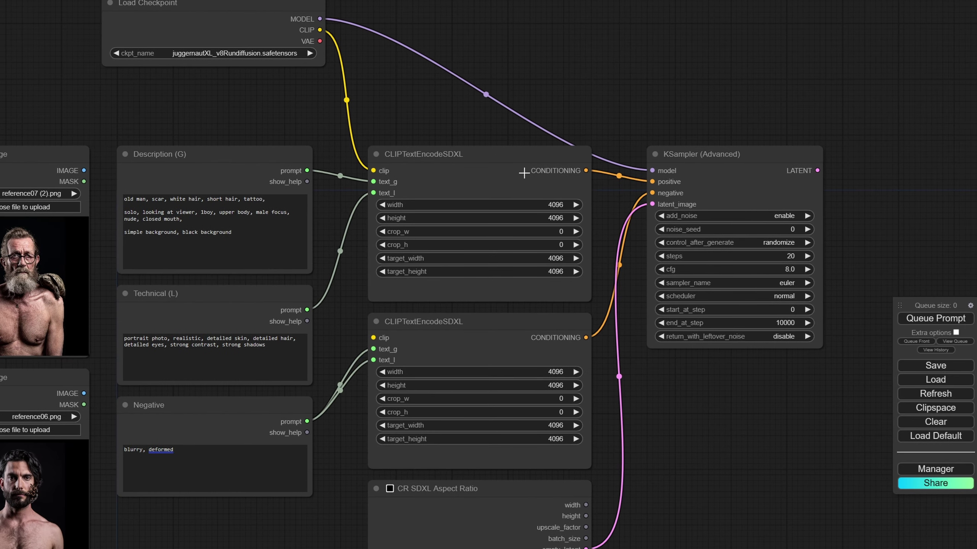
{"action": "left_click_drag", "start_coordinate": [695, 463], "coordinate": [768, 545]}
{"action": "scroll", "coordinate": [592, 446], "scroll_direction": "down", "scroll_amount": 1}
{"action": "left_click_drag", "start_coordinate": [699, 284], "coordinate": [474, 51]}
{"action": "left_click", "coordinate": [449, 99]}
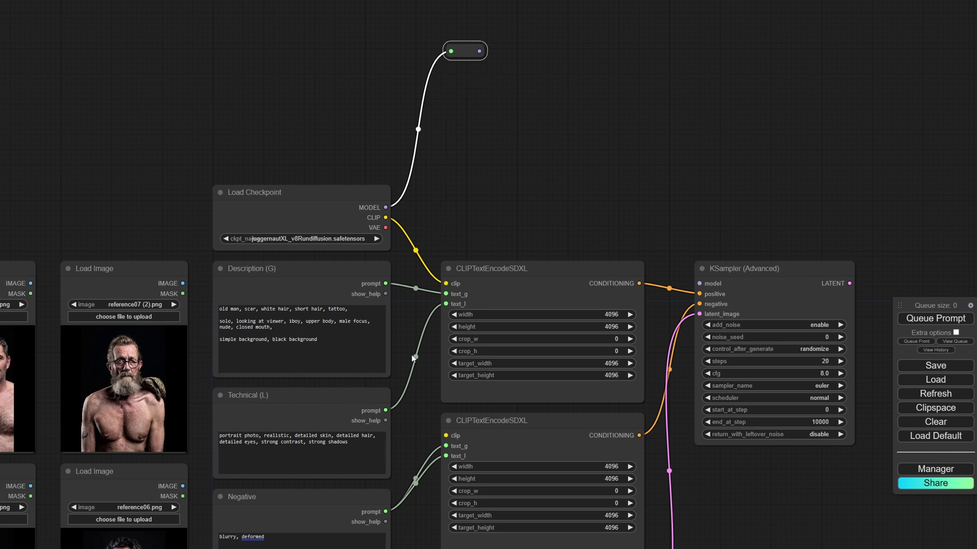
{"action": "left_click_drag", "start_coordinate": [386, 218], "coordinate": [449, 70]}
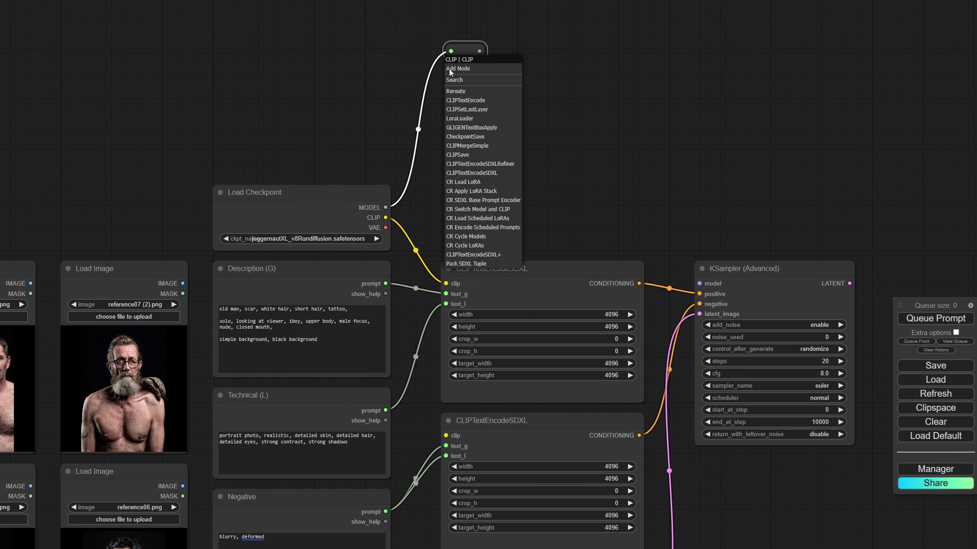
{"action": "left_click", "coordinate": [461, 92]}
{"action": "scroll", "coordinate": [538, 105], "scroll_direction": "down", "scroll_amount": 3}
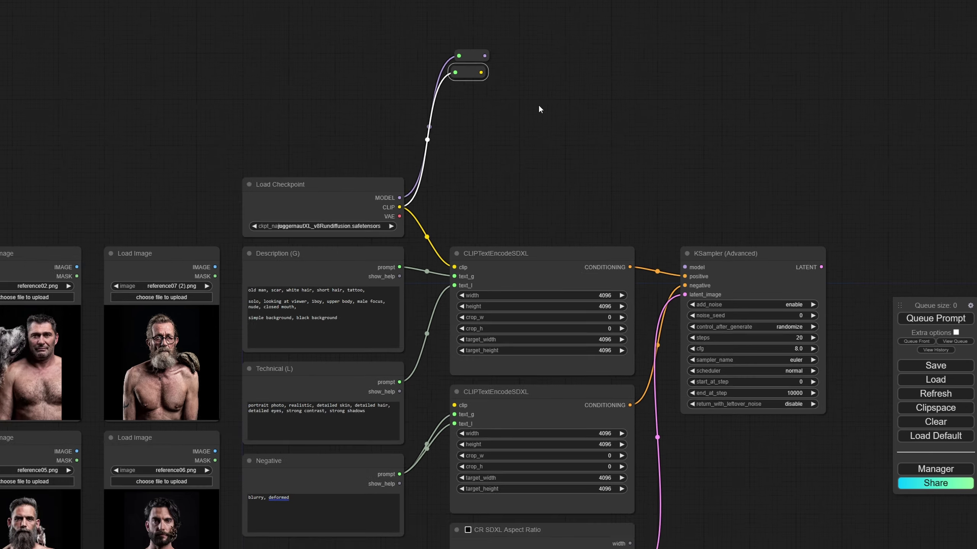
{"action": "left_click_drag", "start_coordinate": [487, 82], "coordinate": [484, 77]}
{"action": "scroll", "coordinate": [488, 101], "scroll_direction": "up", "scroll_amount": 2}
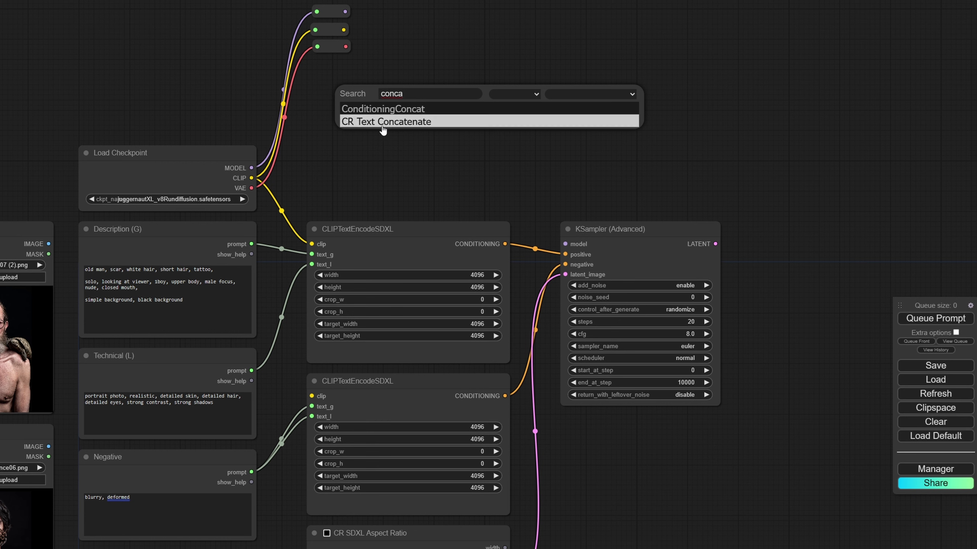
Add CR Text Concatenate joining Description (G) as text1 and Technical (L) as text2
{"action": "left_click", "coordinate": [389, 122]}
{"action": "left_click_drag", "start_coordinate": [453, 91], "coordinate": [414, 90]}
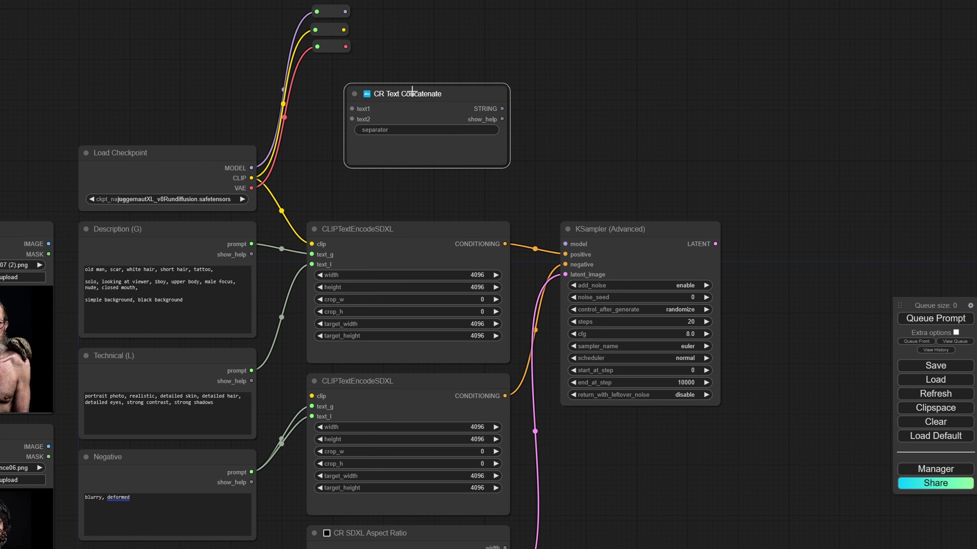
{"action": "left_click_drag", "start_coordinate": [253, 244], "coordinate": [352, 108]}
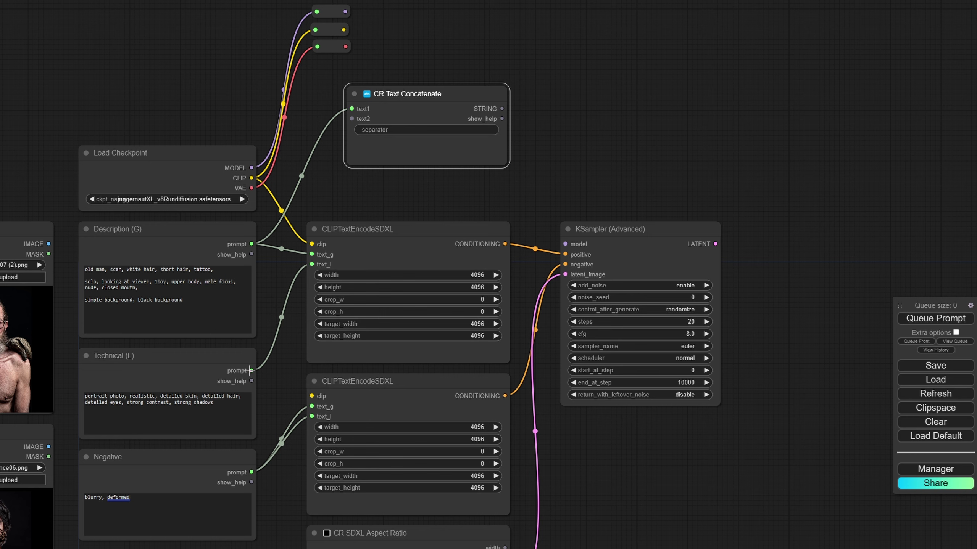
{"action": "left_click_drag", "start_coordinate": [250, 370], "coordinate": [351, 119]}
Extend the model line from the top reroute with another Reroute node
{"action": "scroll", "coordinate": [366, 130], "scroll_direction": "down", "scroll_amount": 2}
{"action": "left_click_drag", "start_coordinate": [244, 48], "coordinate": [492, 327]}
{"action": "left_click", "coordinate": [452, 74]}
Add a VAE Decode on the KSampler's LATENT output and feed it the VAE reroute
{"action": "scroll", "coordinate": [530, 243], "scroll_direction": "down", "scroll_amount": 1}
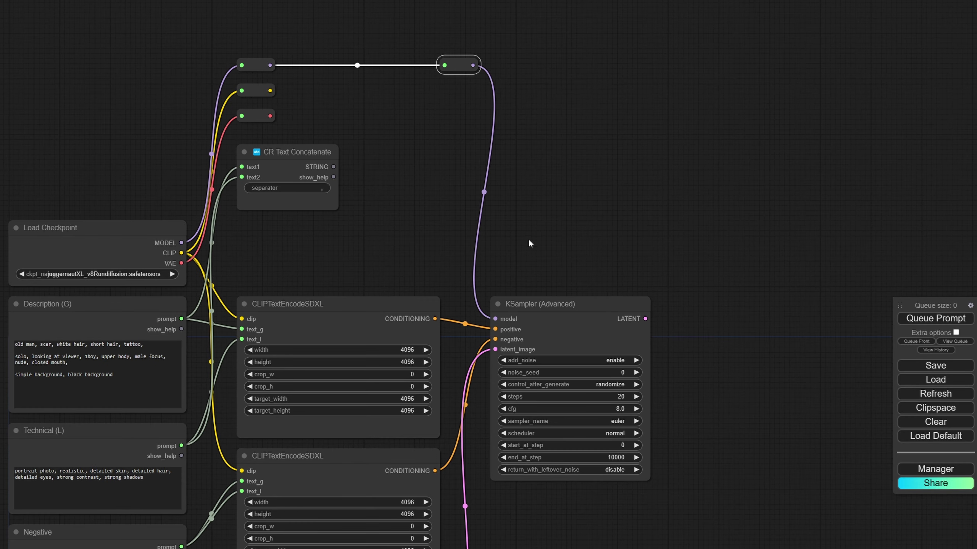
{"action": "scroll", "coordinate": [530, 243], "scroll_direction": "down", "scroll_amount": 1}
{"action": "left_click_drag", "start_coordinate": [559, 175], "coordinate": [648, 167]}
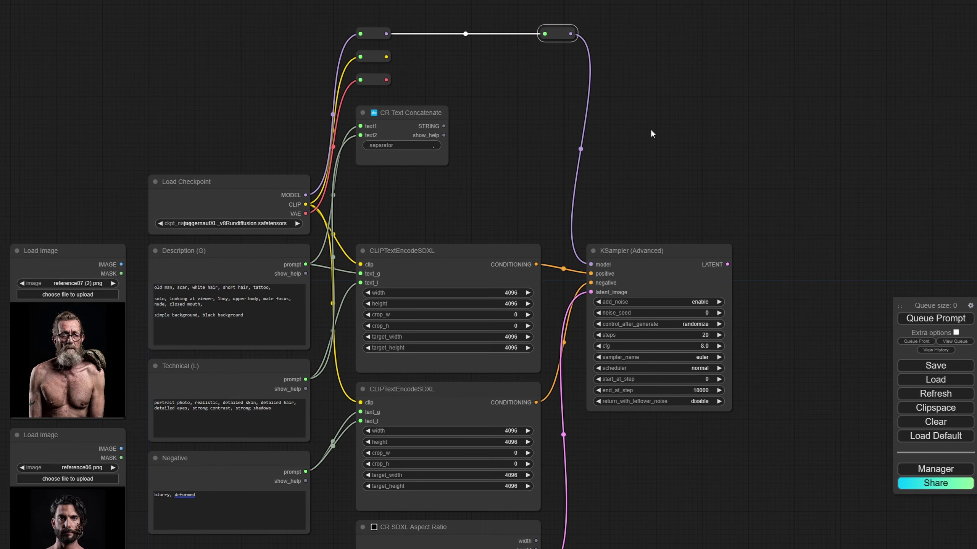
{"action": "scroll", "coordinate": [650, 133], "scroll_direction": "up", "scroll_amount": 7}
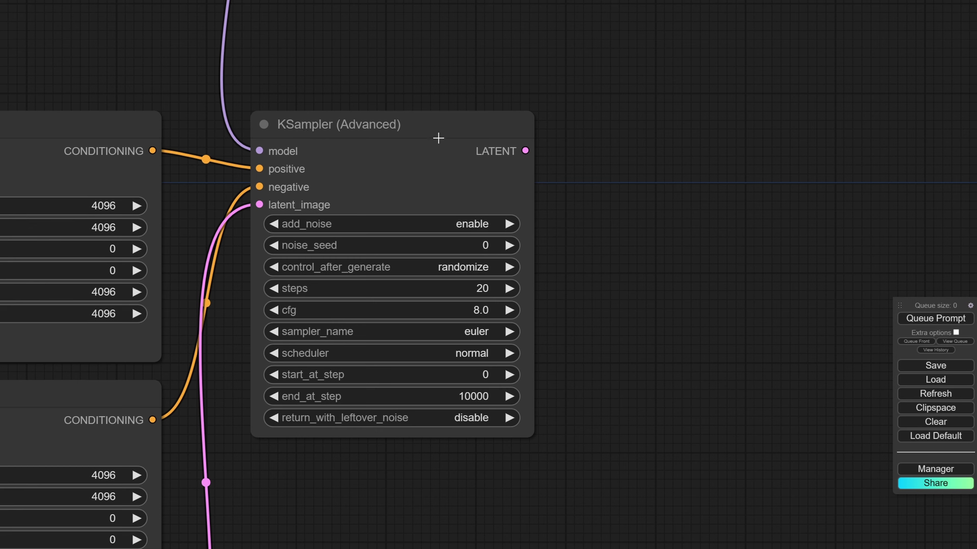
{"action": "left_click_drag", "start_coordinate": [526, 150], "coordinate": [595, 55]}
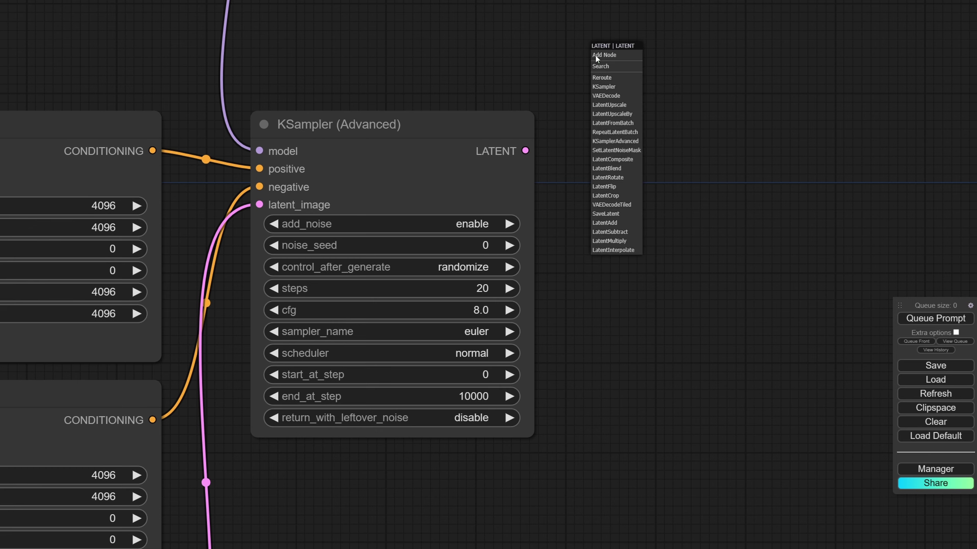
{"action": "left_click", "coordinate": [612, 96]}
{"action": "left_click_drag", "start_coordinate": [644, 119], "coordinate": [590, 278]}
{"action": "scroll", "coordinate": [591, 278], "scroll_direction": "down", "scroll_amount": 7}
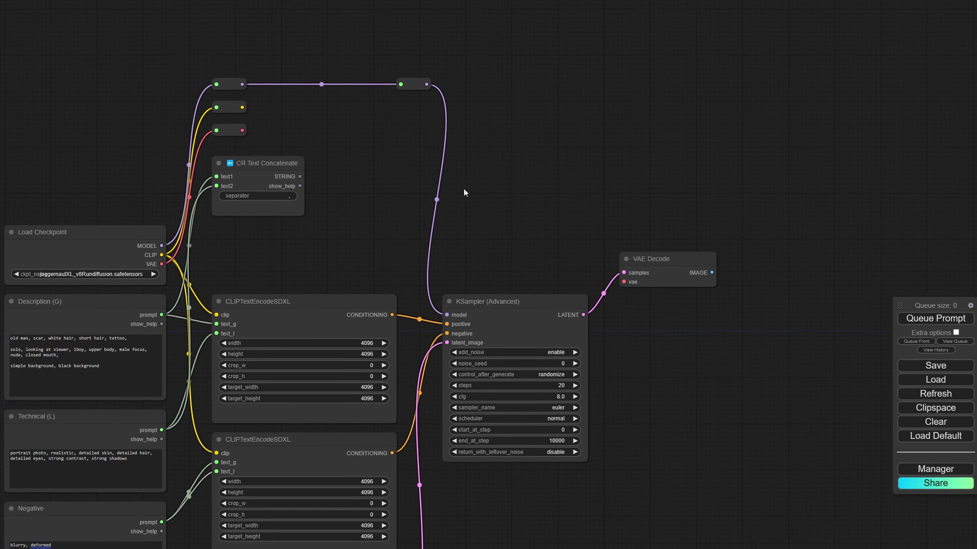
{"action": "left_click_drag", "start_coordinate": [237, 128], "coordinate": [620, 278]}
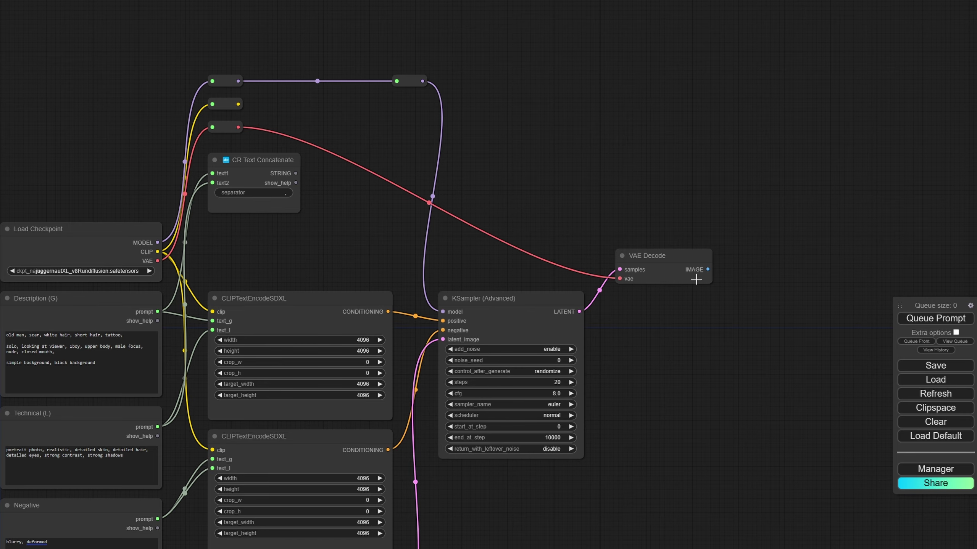
Add a Preview Image node fed by VAE Decode's IMAGE output
{"action": "left_click_drag", "start_coordinate": [709, 268], "coordinate": [569, 214]}
{"action": "left_click", "coordinate": [689, 416]}
{"action": "scroll", "coordinate": [652, 387], "scroll_direction": "down", "scroll_amount": 1}
{"action": "left_click_drag", "start_coordinate": [376, 375], "coordinate": [491, 363]}
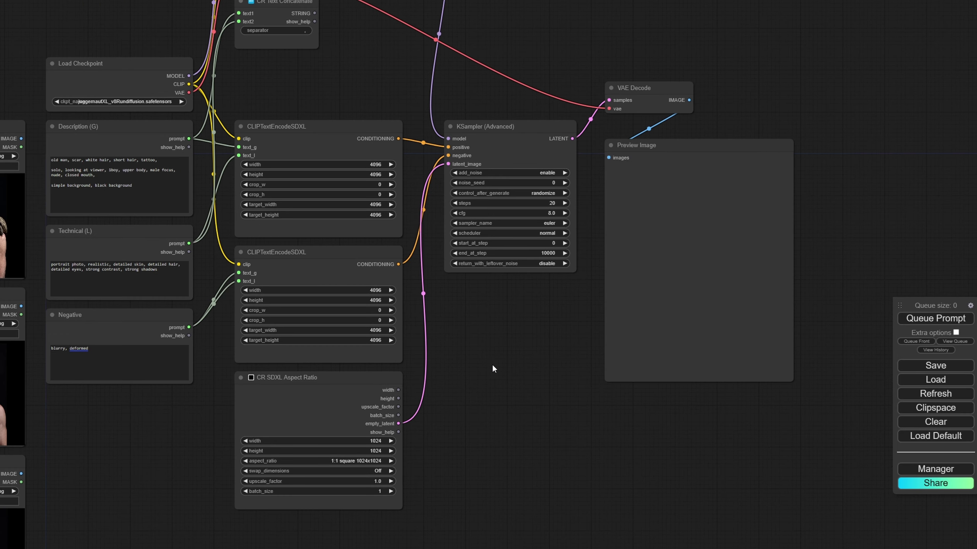
Queue the workflow with Ctrl+Enter and browse the canvas while the portrait generates
{"action": "key", "text": "ctrl+Return"}
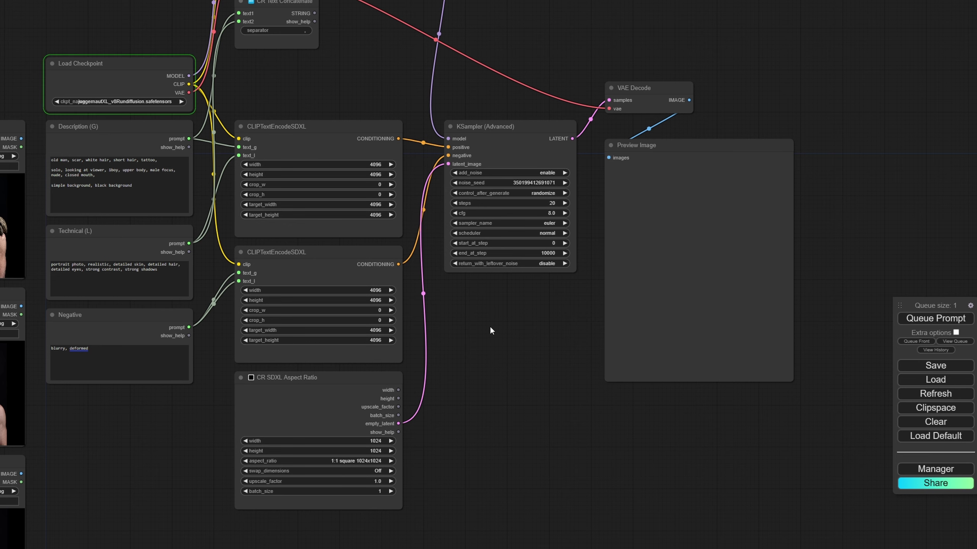
{"action": "left_click_drag", "start_coordinate": [576, 354], "coordinate": [576, 379]}
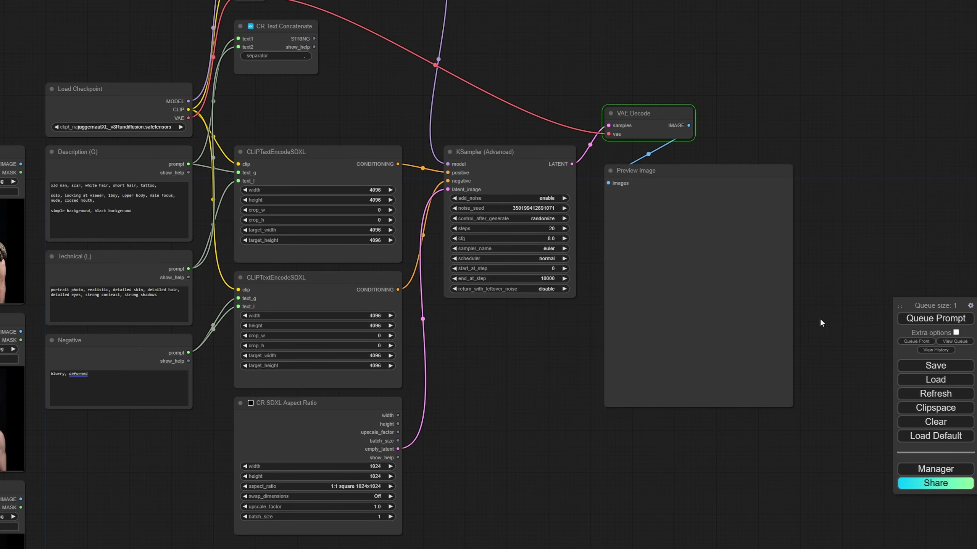
{"action": "left_click_drag", "start_coordinate": [807, 317], "coordinate": [783, 315]}
{"action": "scroll", "coordinate": [784, 318], "scroll_direction": "up", "scroll_amount": 8}
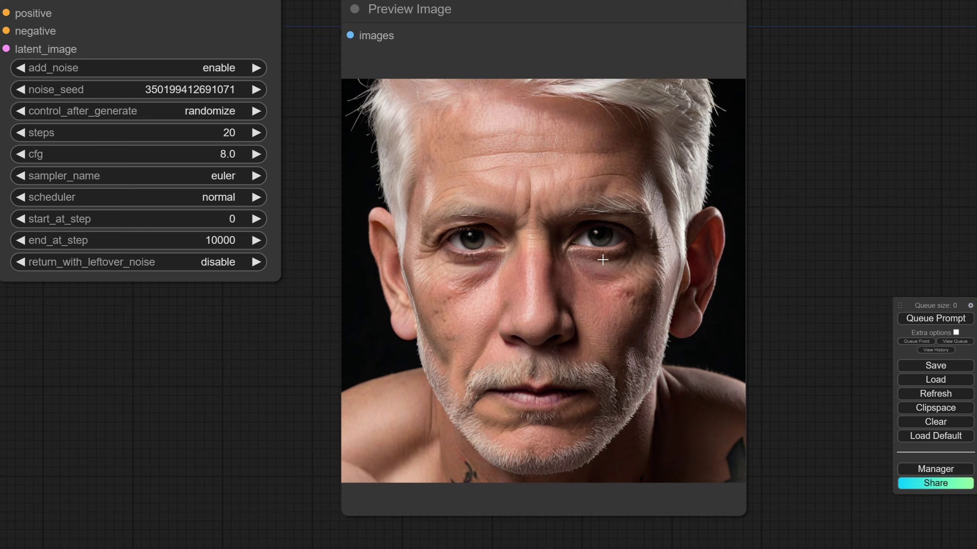
{"action": "scroll", "coordinate": [602, 260], "scroll_direction": "down", "scroll_amount": 10}
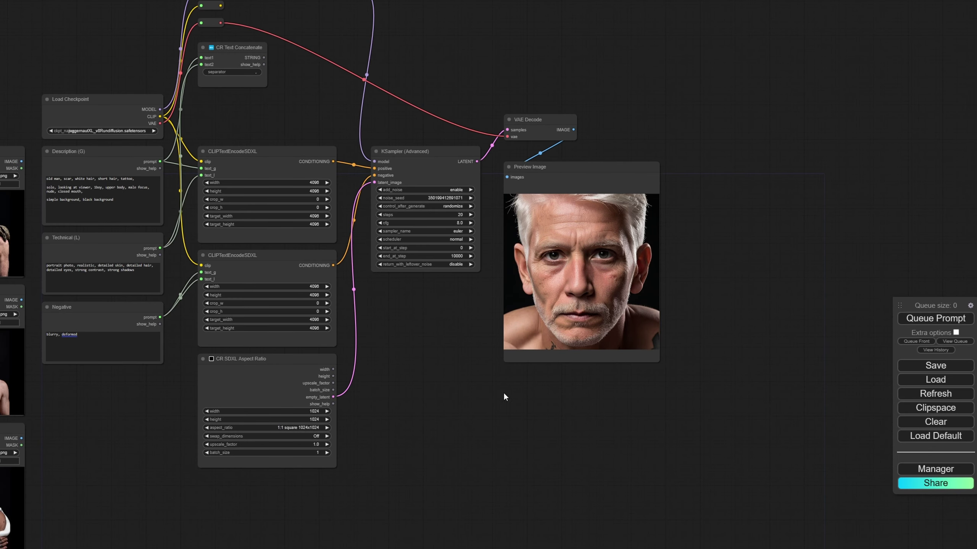
{"action": "left_click_drag", "start_coordinate": [505, 397], "coordinate": [728, 377]}
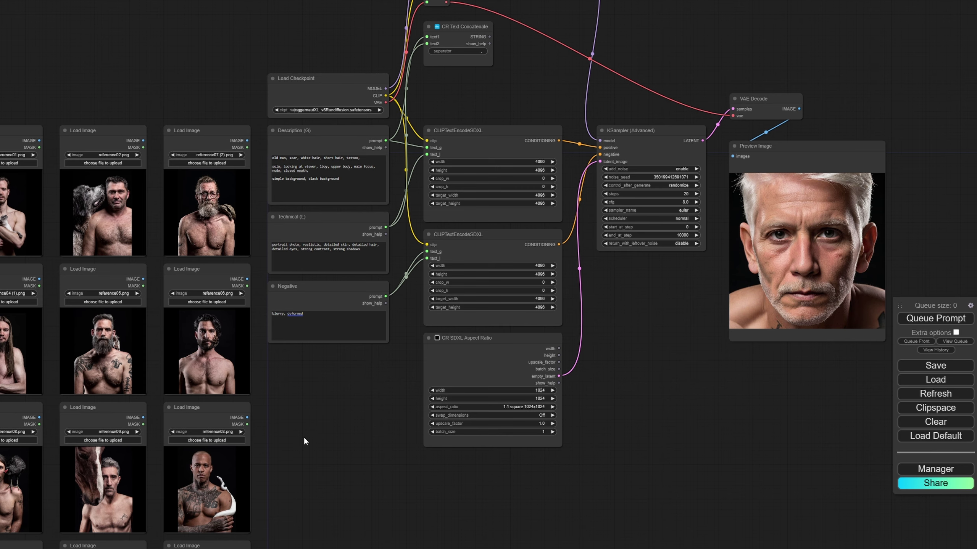
{"action": "left_click_drag", "start_coordinate": [303, 441], "coordinate": [341, 346]}
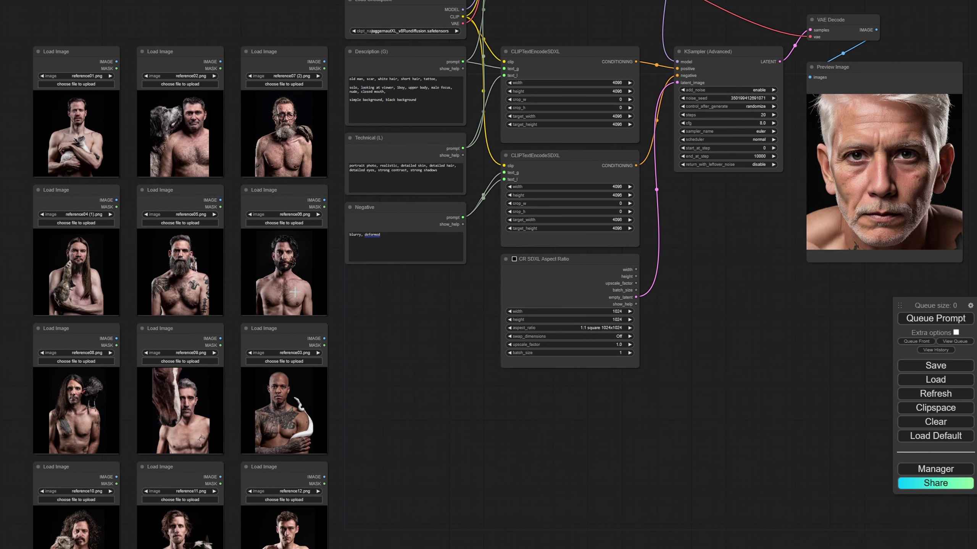
{"action": "scroll", "coordinate": [527, 334], "scroll_direction": "right", "scroll_amount": 5}
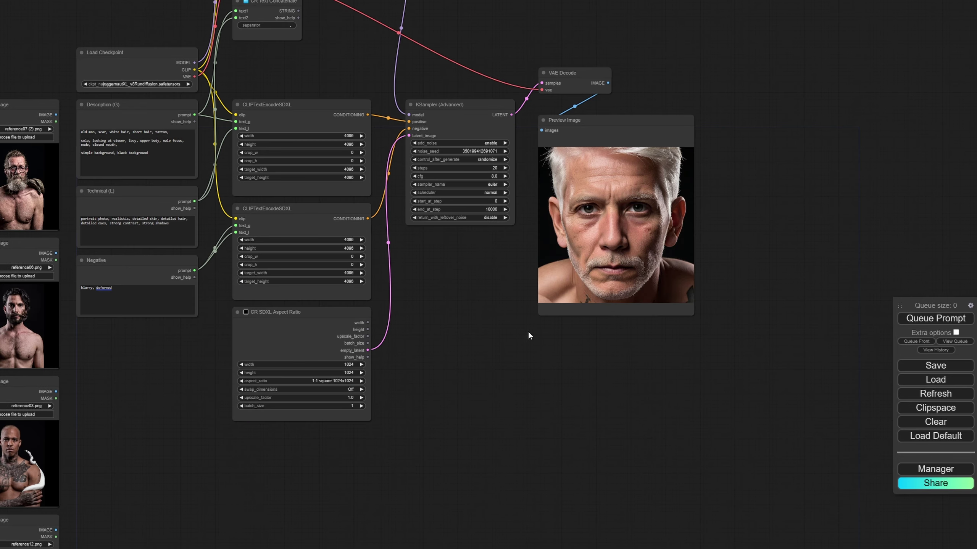
{"action": "scroll", "coordinate": [625, 235], "scroll_direction": "up", "scroll_amount": 5}
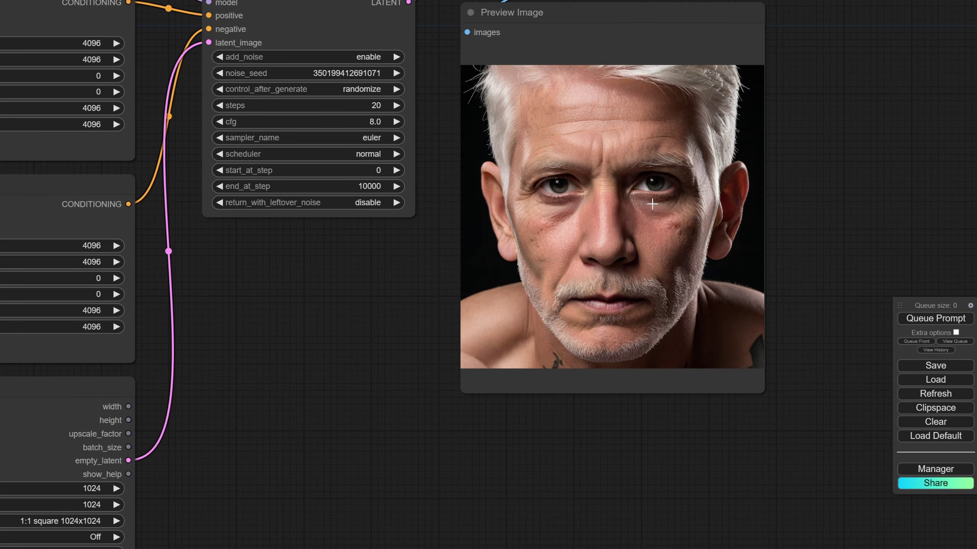
{"action": "scroll", "coordinate": [619, 242], "scroll_direction": "down", "scroll_amount": 7}
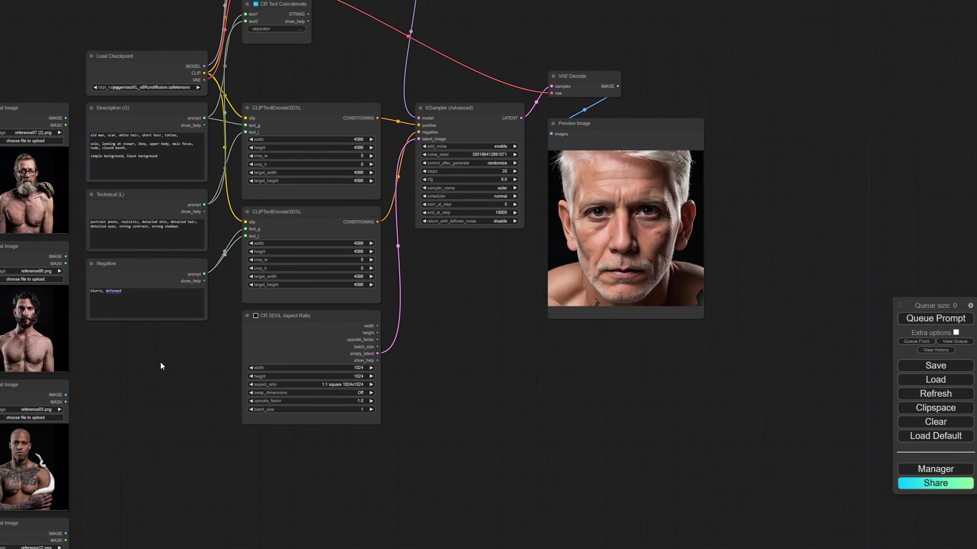
{"action": "left_click_drag", "start_coordinate": [159, 365], "coordinate": [390, 354]}
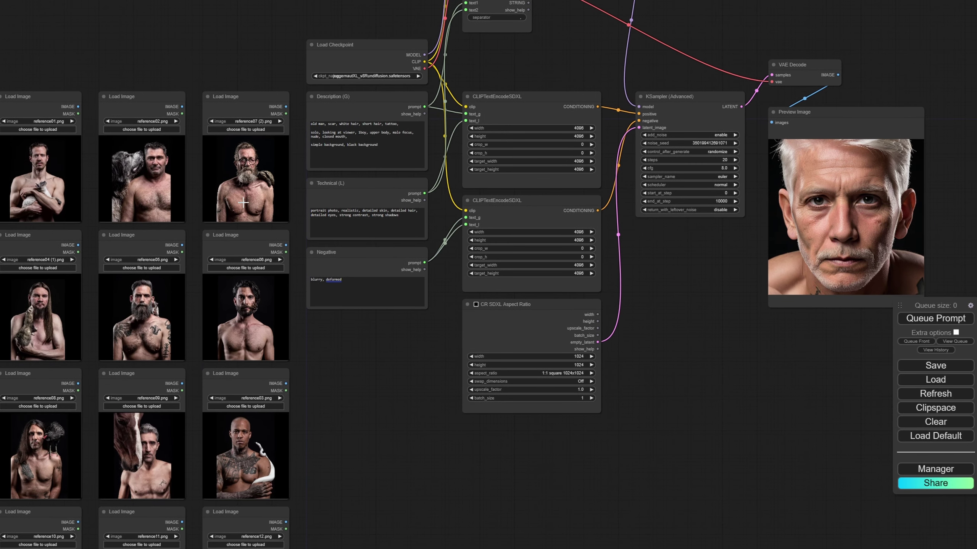
{"action": "scroll", "coordinate": [378, 114], "scroll_direction": "up", "scroll_amount": 10}
Try raising the 'upper body' weight in the description to 1.1, then revert it
{"action": "left_click_drag", "start_coordinate": [351, 176], "coordinate": [410, 177]}
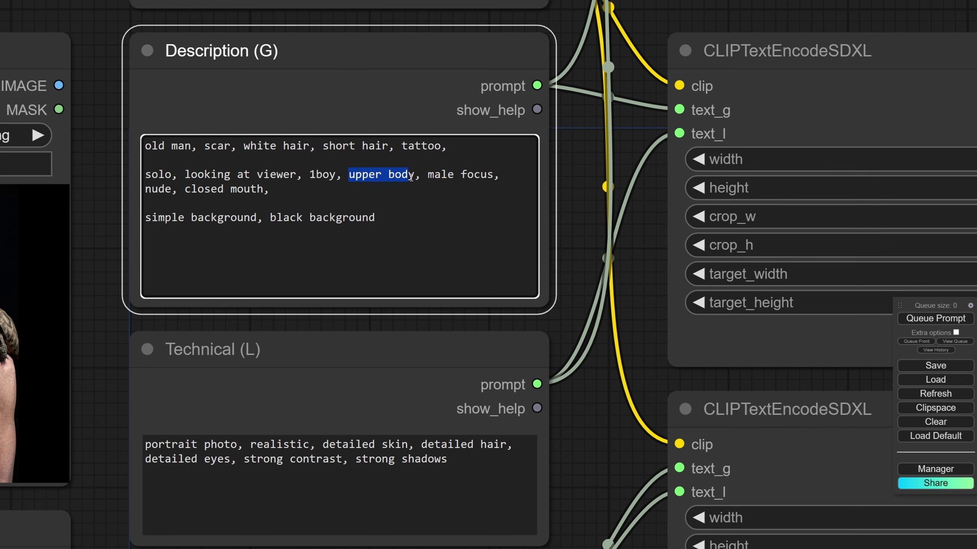
{"action": "key", "text": "ctrl+Up"}
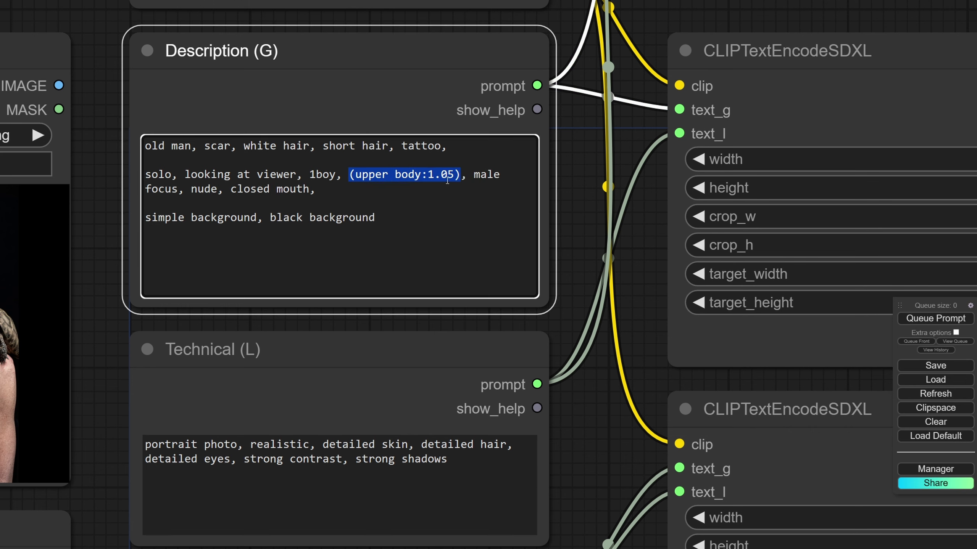
{"action": "key", "text": "ctrl+Up"}
{"action": "key", "text": "ctrl+Down"}
{"action": "key", "text": "ctrl+Down"}
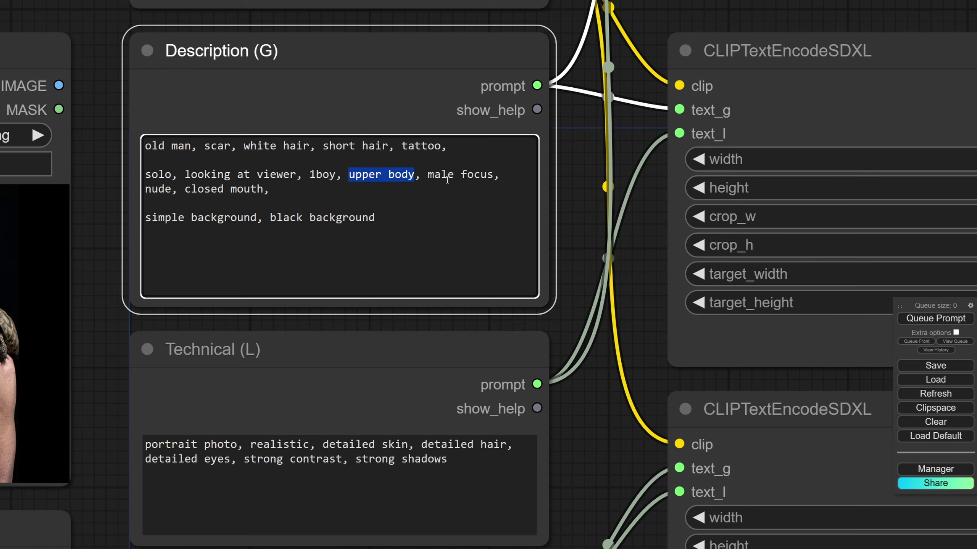
{"action": "left_click", "coordinate": [572, 218]}
{"action": "scroll", "coordinate": [572, 219], "scroll_direction": "down", "scroll_amount": 14}
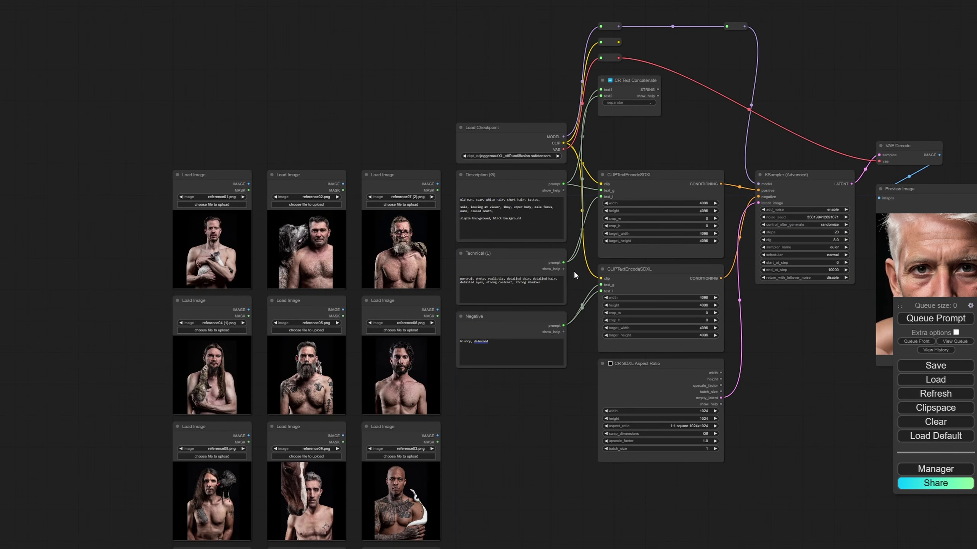
Add an OpenPose Pose preprocessor node by searching 'open'
{"action": "left_click_drag", "start_coordinate": [795, 345], "coordinate": [595, 283]}
{"action": "scroll", "coordinate": [461, 368], "scroll_direction": "up", "scroll_amount": 7}
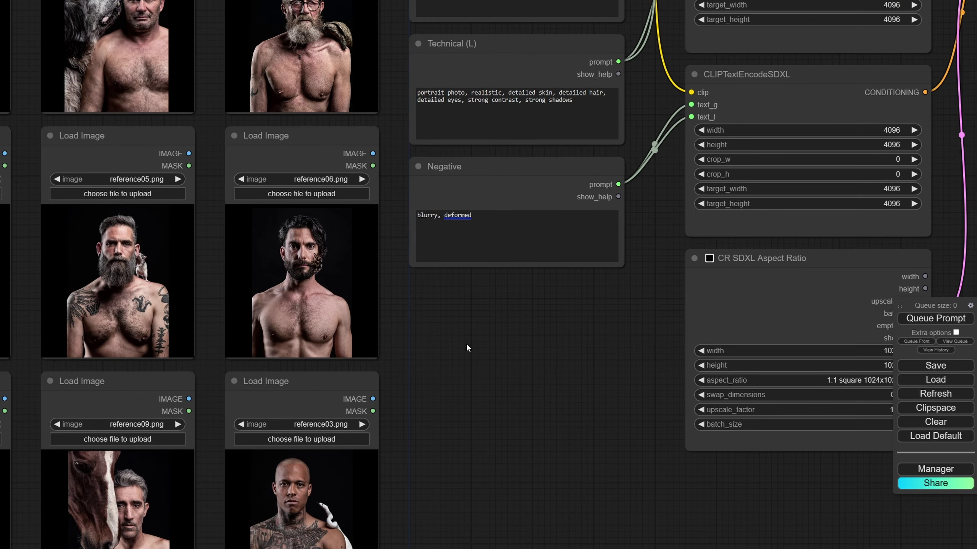
{"action": "double_click", "coordinate": [465, 343]}
{"action": "type", "text": "open"}
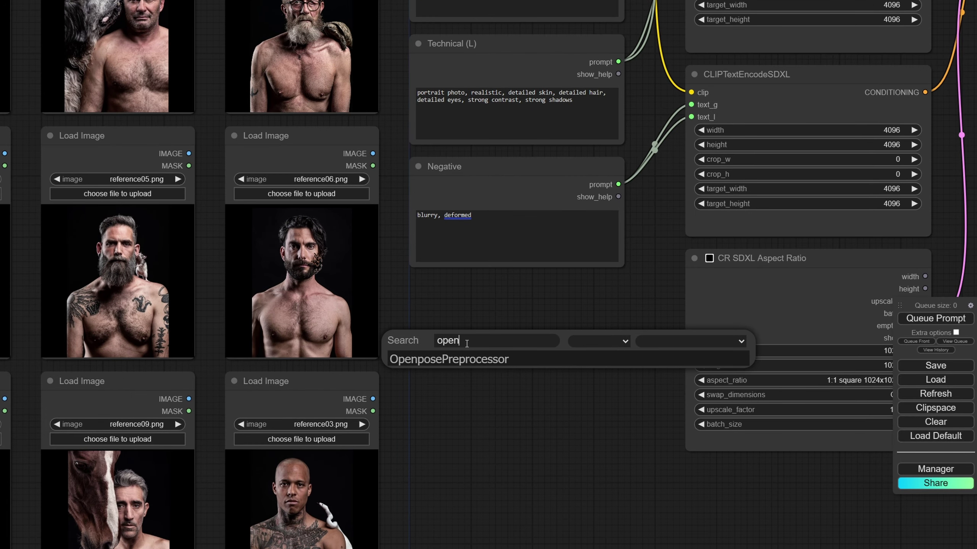
{"action": "left_click", "coordinate": [463, 359]}
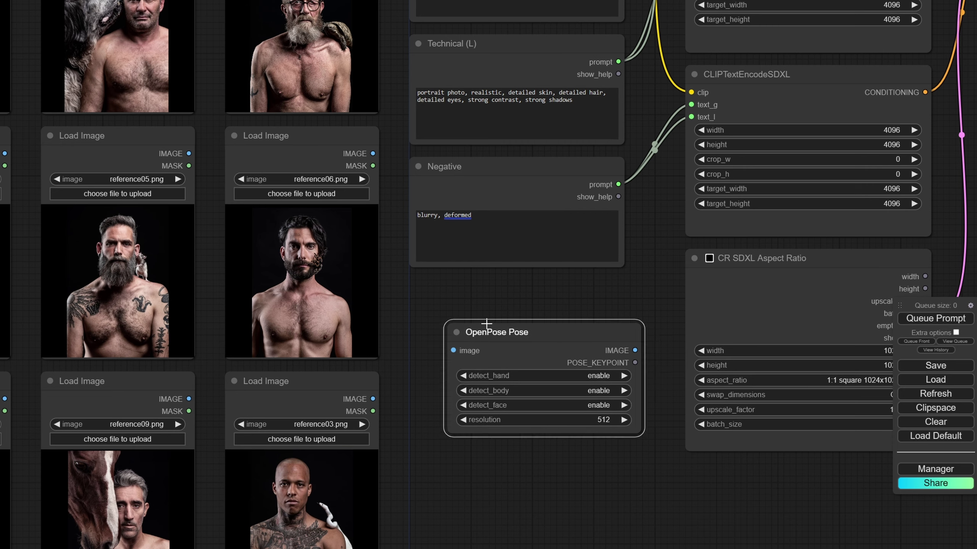
Feed the reference07 (2).png Load Image into the OpenPose Pose node
{"action": "left_click_drag", "start_coordinate": [408, 158], "coordinate": [429, 311]}
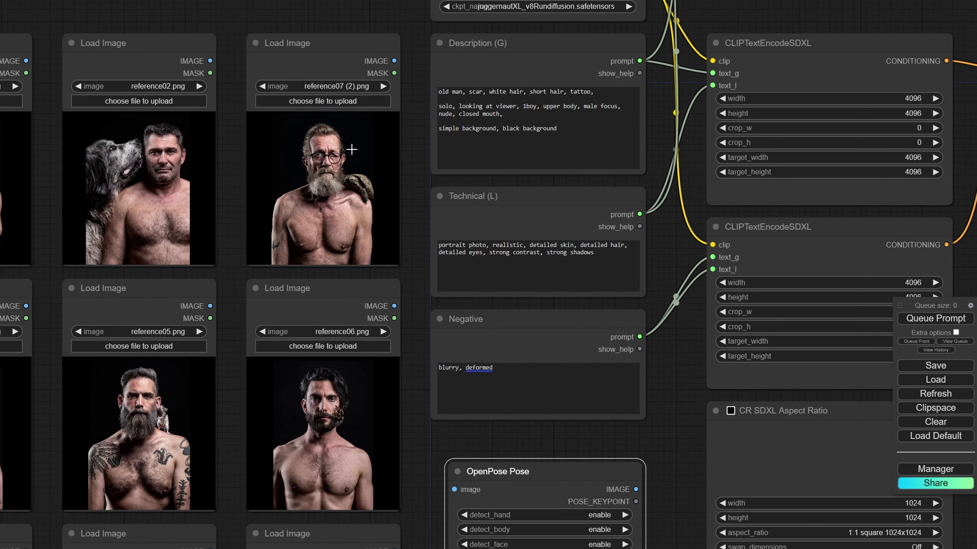
{"action": "scroll", "coordinate": [329, 235], "scroll_direction": "down", "scroll_amount": 3}
{"action": "left_click_drag", "start_coordinate": [411, 364], "coordinate": [500, 259]}
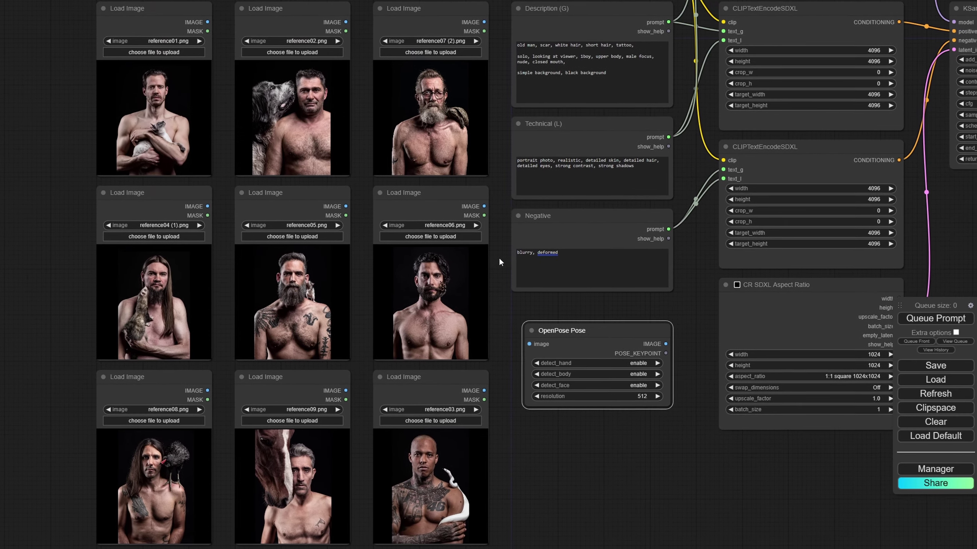
{"action": "scroll", "coordinate": [445, 148], "scroll_direction": "up", "scroll_amount": 5}
{"action": "scroll", "coordinate": [477, 162], "scroll_direction": "down", "scroll_amount": 4}
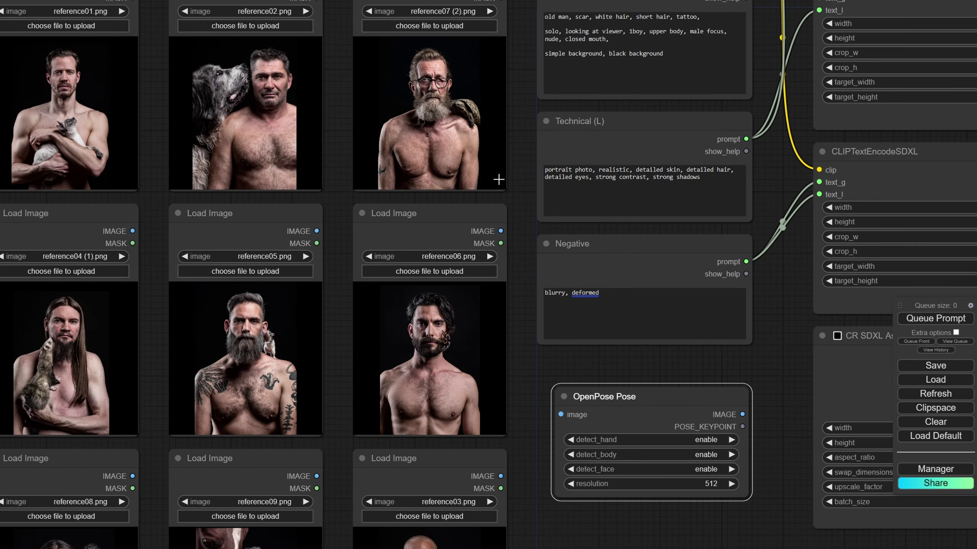
{"action": "scroll", "coordinate": [486, 163], "scroll_direction": "up", "scroll_amount": 2}
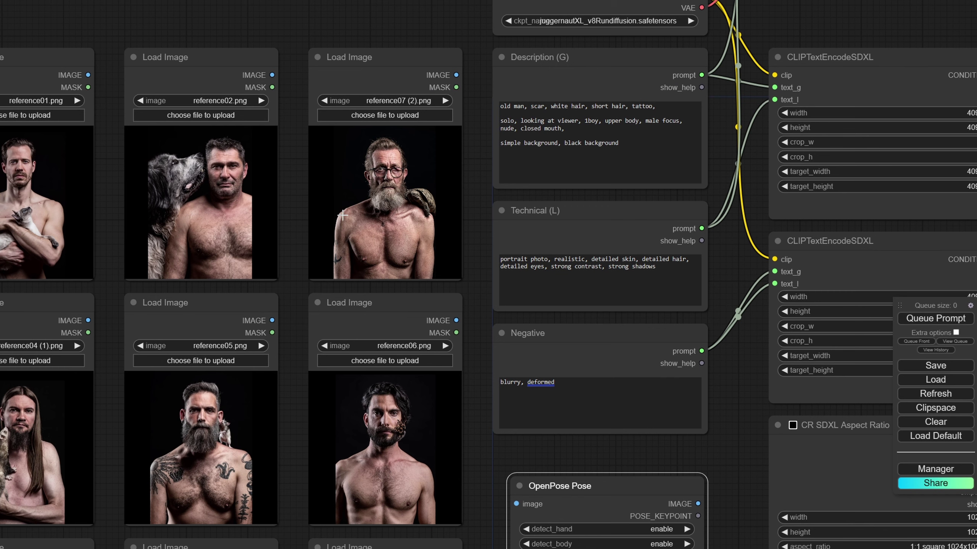
{"action": "left_click_drag", "start_coordinate": [484, 292], "coordinate": [389, 231]}
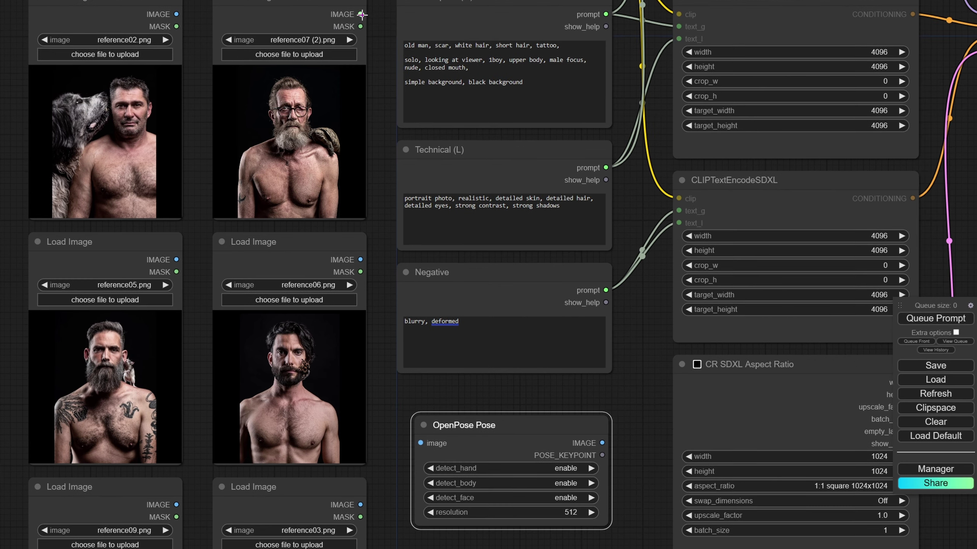
{"action": "left_click_drag", "start_coordinate": [360, 14], "coordinate": [415, 434]}
Set OpenPose Pose to resolution 1024 with detect_hand and detect_face disabled
{"action": "left_click_drag", "start_coordinate": [455, 408], "coordinate": [452, 392]}
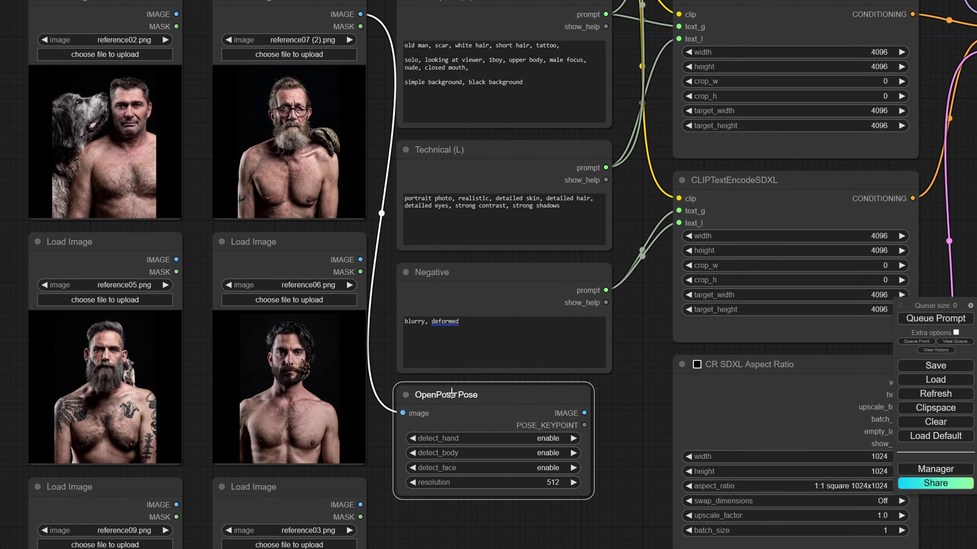
{"action": "left_click_drag", "start_coordinate": [581, 501], "coordinate": [610, 404]}
{"action": "left_click", "coordinate": [581, 482]}
{"action": "type", "text": "10"}
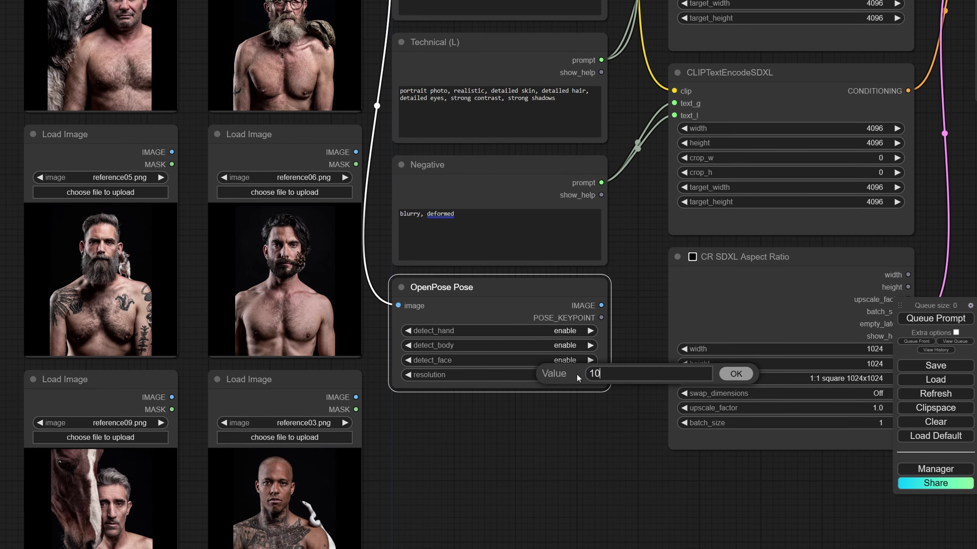
{"action": "type", "text": "24"}
{"action": "key", "text": "Return"}
{"action": "scroll", "coordinate": [576, 374], "scroll_direction": "up", "scroll_amount": 4}
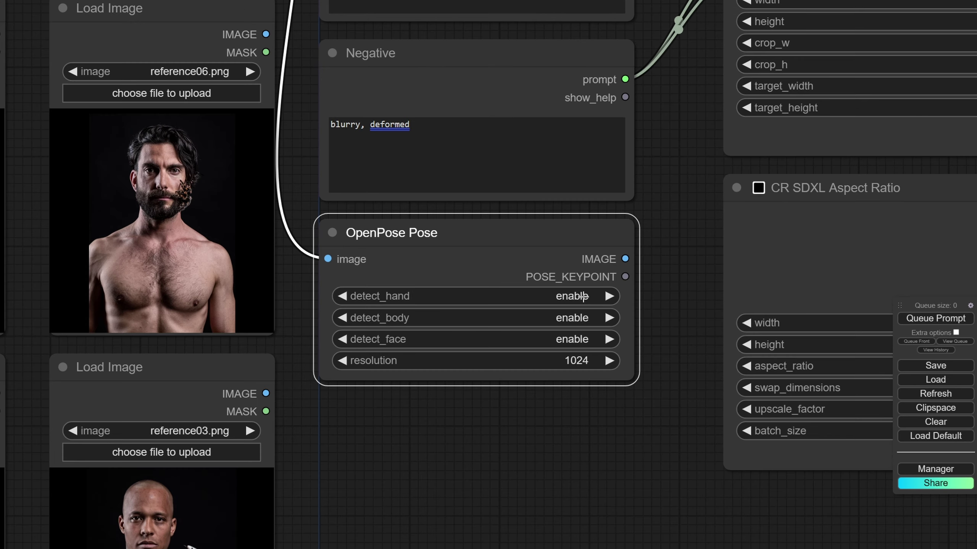
{"action": "left_click", "coordinate": [560, 330]}
{"action": "left_click", "coordinate": [564, 340]}
{"action": "left_click", "coordinate": [567, 340]}
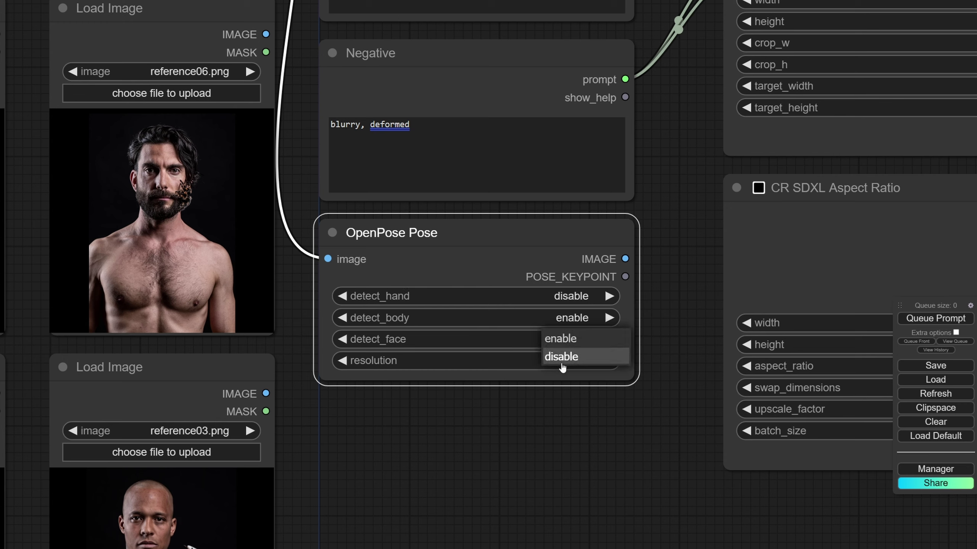
{"action": "left_click", "coordinate": [563, 358]}
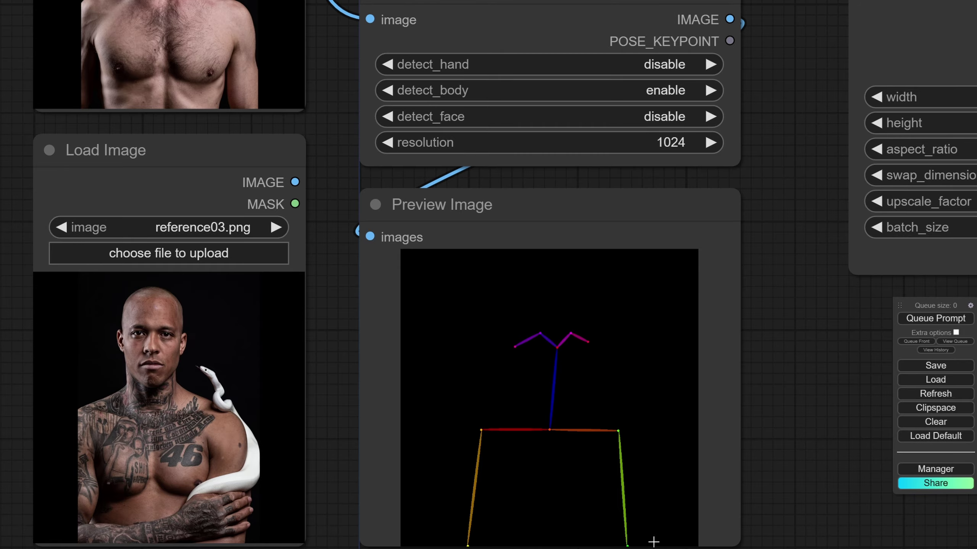
Pan to empty canvas and bring up node search to add another node
{"action": "scroll", "coordinate": [678, 443], "scroll_direction": "down", "scroll_amount": 5}
{"action": "scroll", "coordinate": [684, 441], "scroll_direction": "down", "scroll_amount": 3}
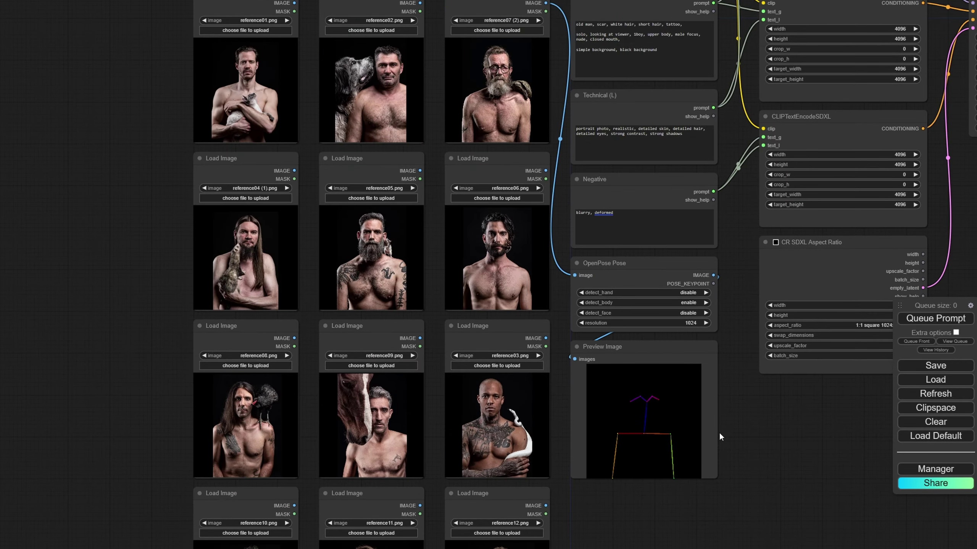
{"action": "left_click_drag", "start_coordinate": [753, 430], "coordinate": [525, 353]}
{"action": "scroll", "coordinate": [525, 353], "scroll_direction": "up", "scroll_amount": 1}
{"action": "double_click", "coordinate": [525, 353]}
Add an Apply ControlNet (Advanced) node via 'appl' and place it between the encoders and KSampler
{"action": "type", "text": "apply"}
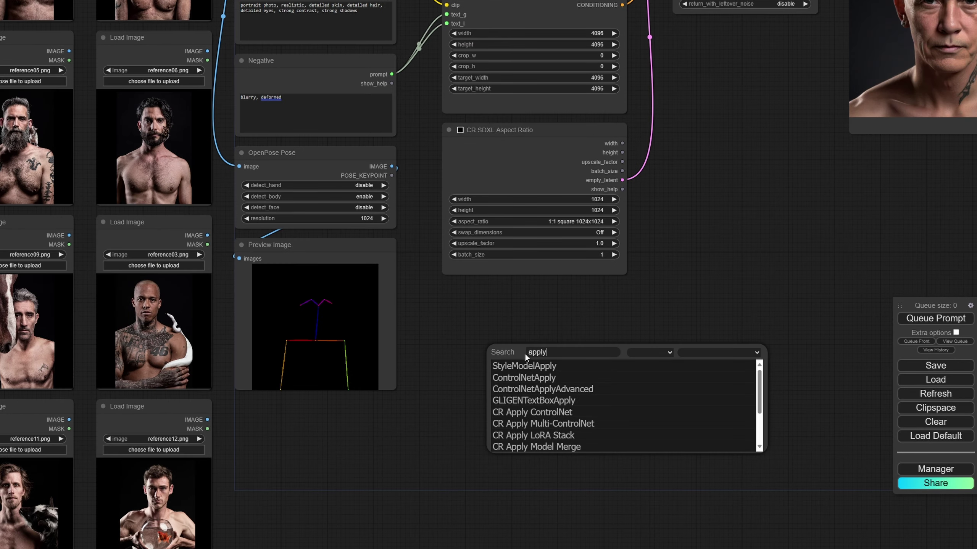
{"action": "left_click", "coordinate": [546, 389]}
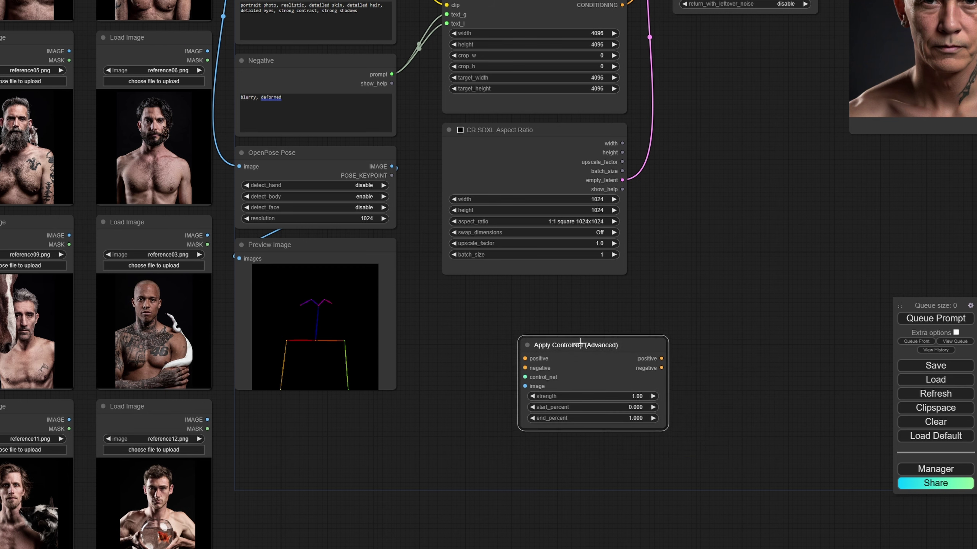
{"action": "left_click_drag", "start_coordinate": [580, 341], "coordinate": [535, 307]}
{"action": "scroll", "coordinate": [535, 307], "scroll_direction": "down", "scroll_amount": 4}
{"action": "left_click_drag", "start_coordinate": [396, 466], "coordinate": [543, 294]}
{"action": "scroll", "coordinate": [471, 258], "scroll_direction": "up", "scroll_amount": 3}
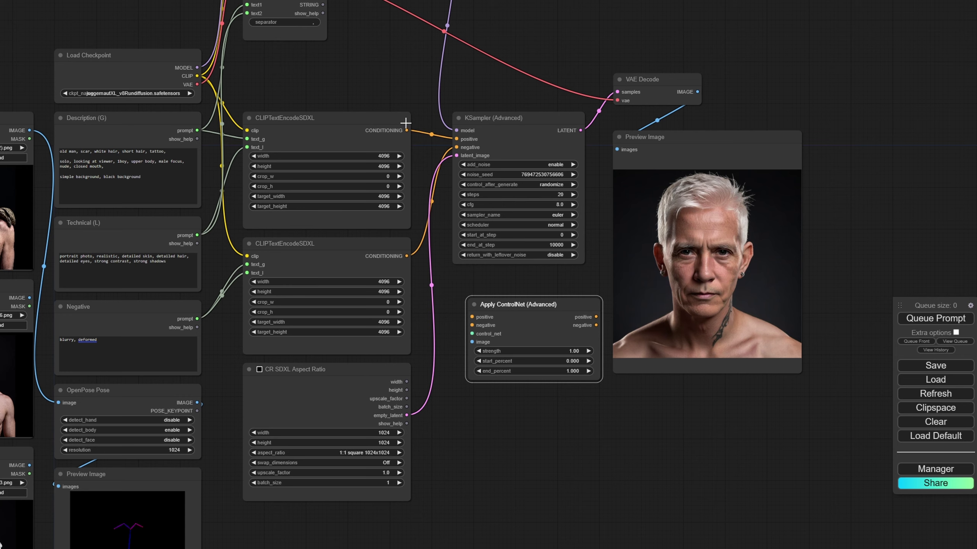
{"action": "left_click", "coordinate": [504, 124]}
{"action": "scroll", "coordinate": [504, 124], "scroll_direction": "down", "scroll_amount": 3}
{"action": "scroll", "coordinate": [527, 281], "scroll_direction": "up", "scroll_amount": 1}
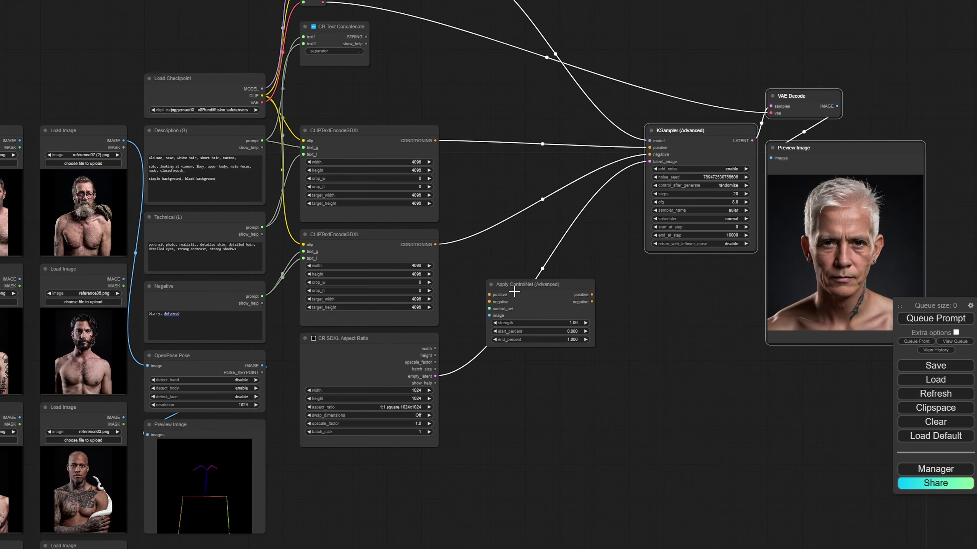
{"action": "left_click_drag", "start_coordinate": [526, 281], "coordinate": [526, 150]}
{"action": "scroll", "coordinate": [542, 157], "scroll_direction": "up", "scroll_amount": 3}
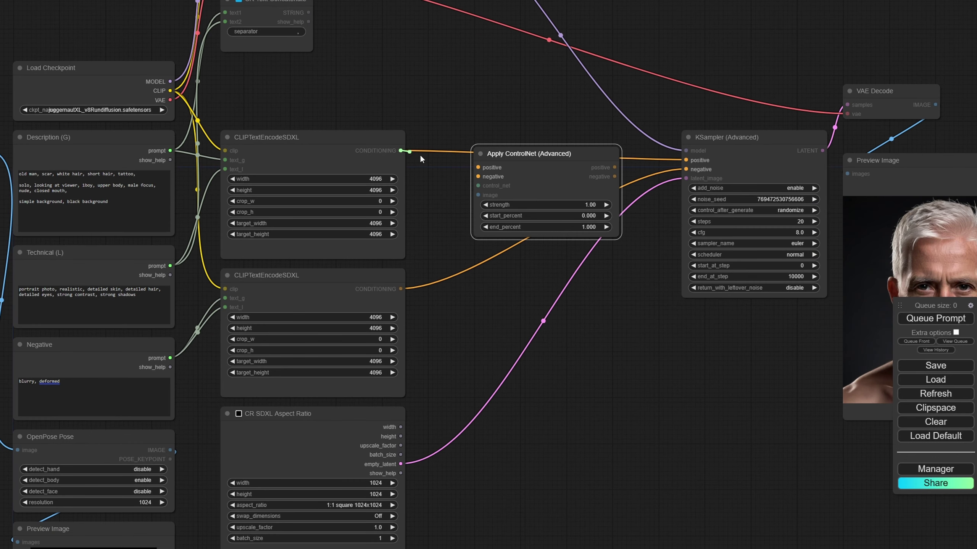
Route both encoders' conditioning through Apply ControlNet into KSampler positive and negative
{"action": "left_click_drag", "start_coordinate": [401, 150], "coordinate": [478, 168]}
{"action": "left_click_drag", "start_coordinate": [400, 289], "coordinate": [478, 176]}
{"action": "scroll", "coordinate": [615, 167], "scroll_direction": "up", "scroll_amount": 3}
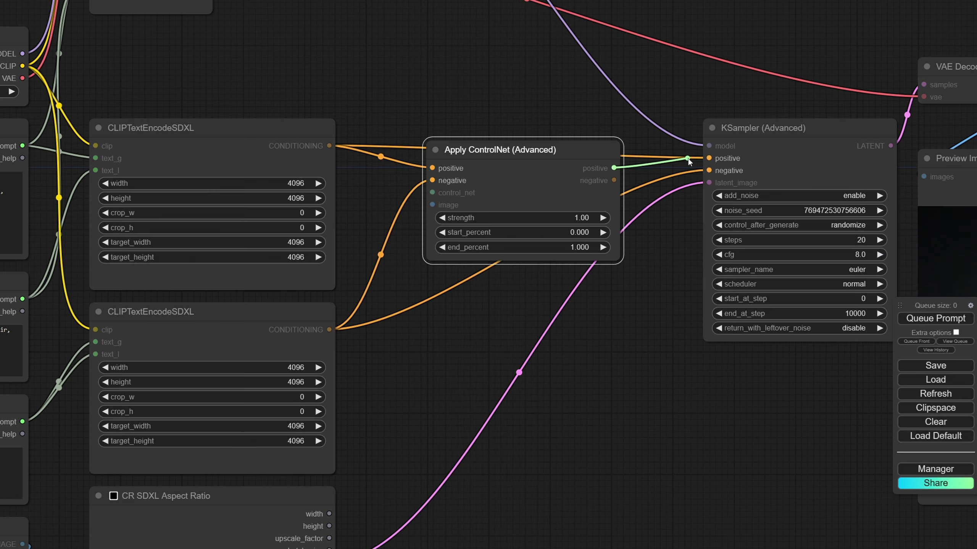
{"action": "left_click_drag", "start_coordinate": [615, 168], "coordinate": [706, 158]}
{"action": "left_click_drag", "start_coordinate": [614, 181], "coordinate": [708, 171]}
Tidy the layout, moving and narrowing CR SDXL Aspect Ratio below Apply ControlNet
{"action": "left_click_drag", "start_coordinate": [544, 149], "coordinate": [552, 141]}
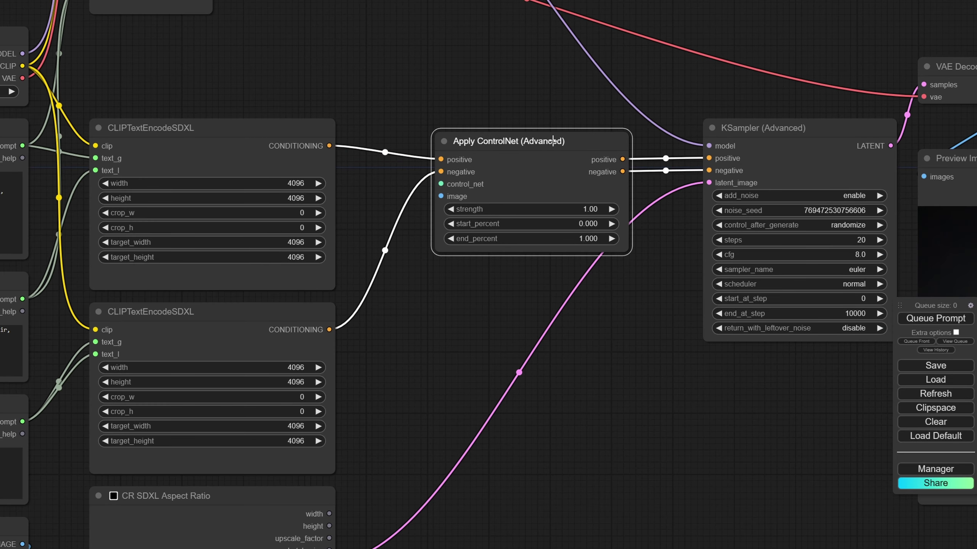
{"action": "scroll", "coordinate": [553, 141], "scroll_direction": "down", "scroll_amount": 4}
{"action": "left_click_drag", "start_coordinate": [273, 375], "coordinate": [506, 233]}
{"action": "left_click_drag", "start_coordinate": [597, 363], "coordinate": [552, 351]}
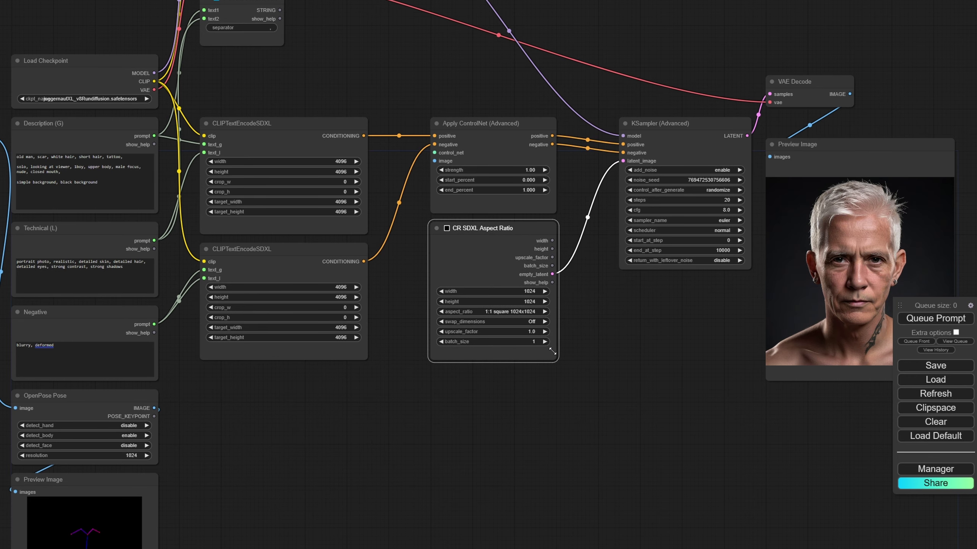
{"action": "left_click", "coordinate": [604, 262]}
{"action": "scroll", "coordinate": [605, 262], "scroll_direction": "up", "scroll_amount": 3}
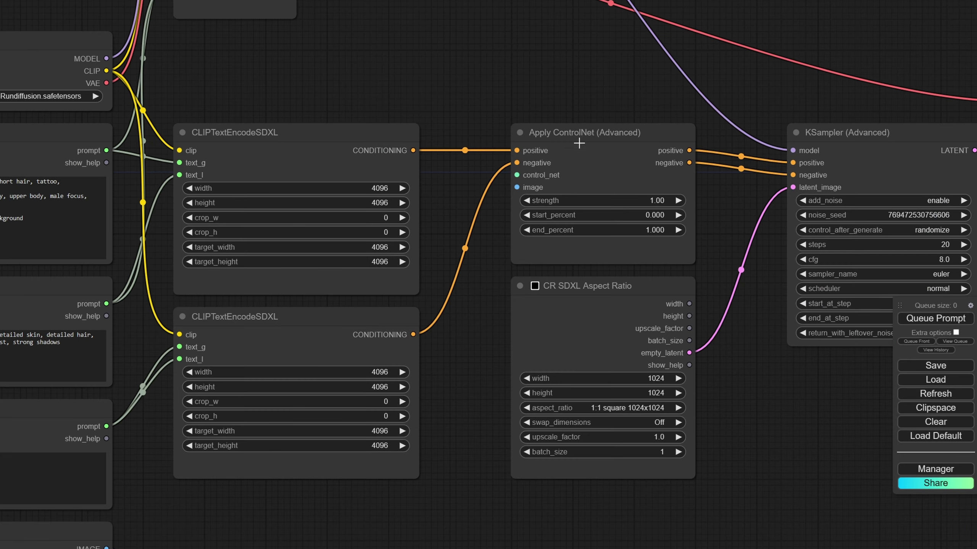
Connect a Load ControlNet Model node with OpenPoseXL2.safetensors to Apply ControlNet's control_net input
{"action": "left_click_drag", "start_coordinate": [517, 175], "coordinate": [492, 423]}
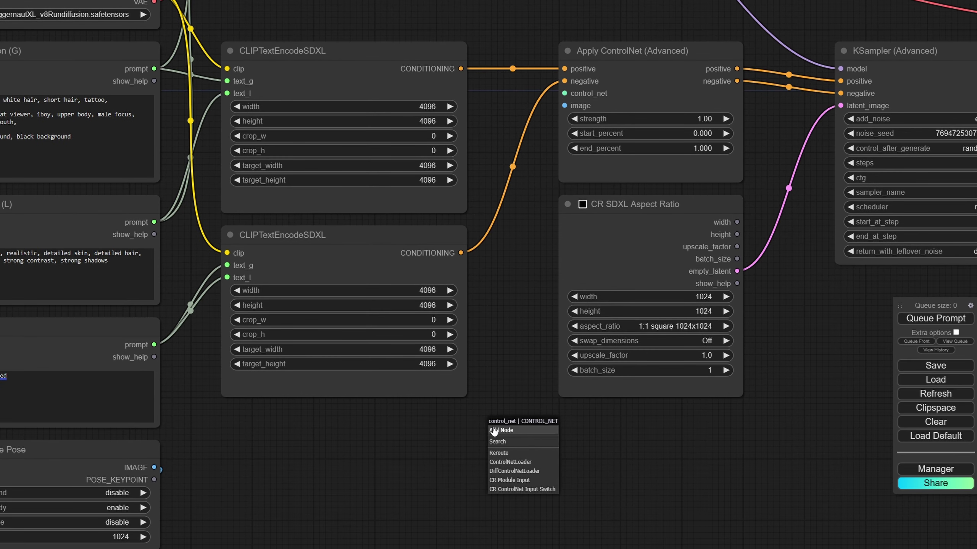
{"action": "left_click", "coordinate": [512, 467]}
{"action": "left_click_drag", "start_coordinate": [551, 427], "coordinate": [349, 428]}
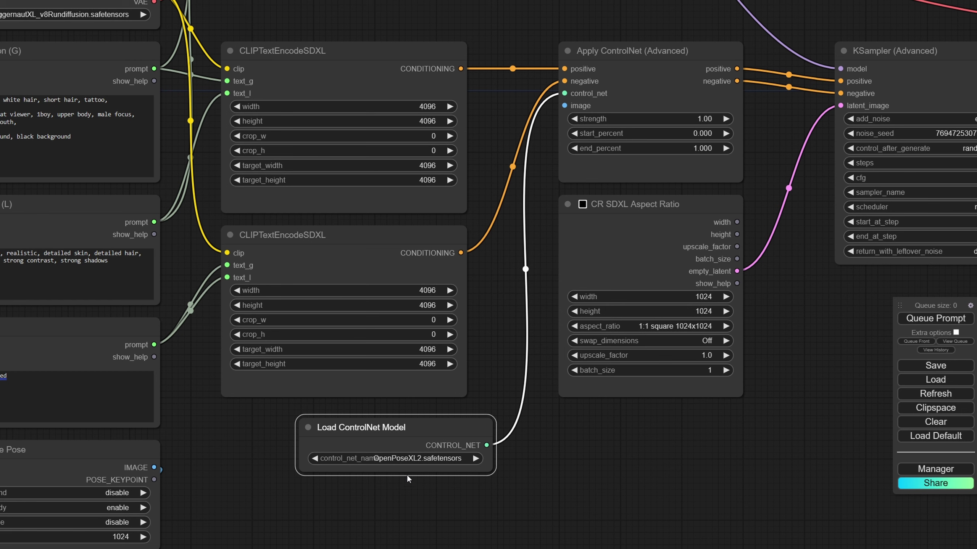
{"action": "left_click_drag", "start_coordinate": [423, 431], "coordinate": [348, 426]}
Move the pose preview beside the ControlNet loader and enlarge it slightly
{"action": "scroll", "coordinate": [551, 99], "scroll_direction": "down", "scroll_amount": 3}
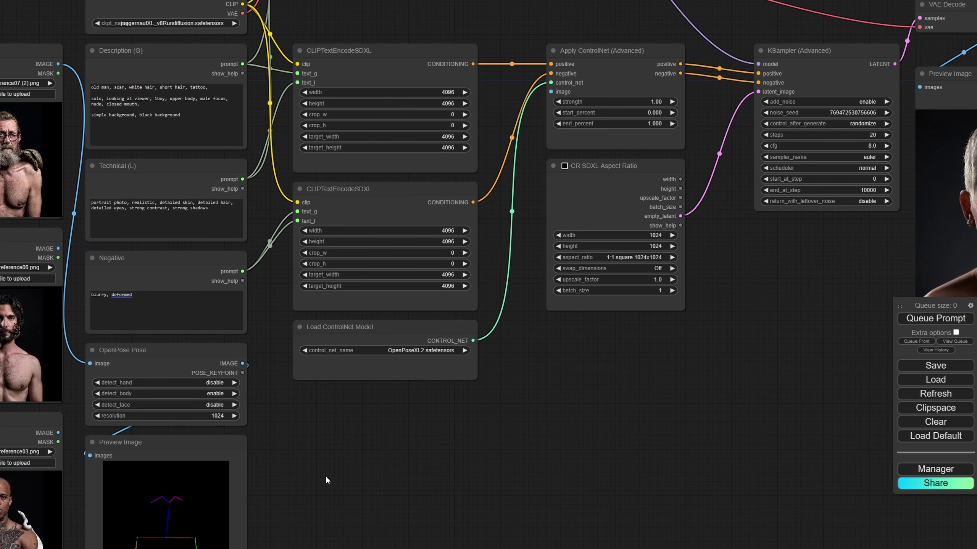
{"action": "left_click_drag", "start_coordinate": [325, 481], "coordinate": [451, 382]}
{"action": "left_click_drag", "start_coordinate": [338, 344], "coordinate": [540, 299]}
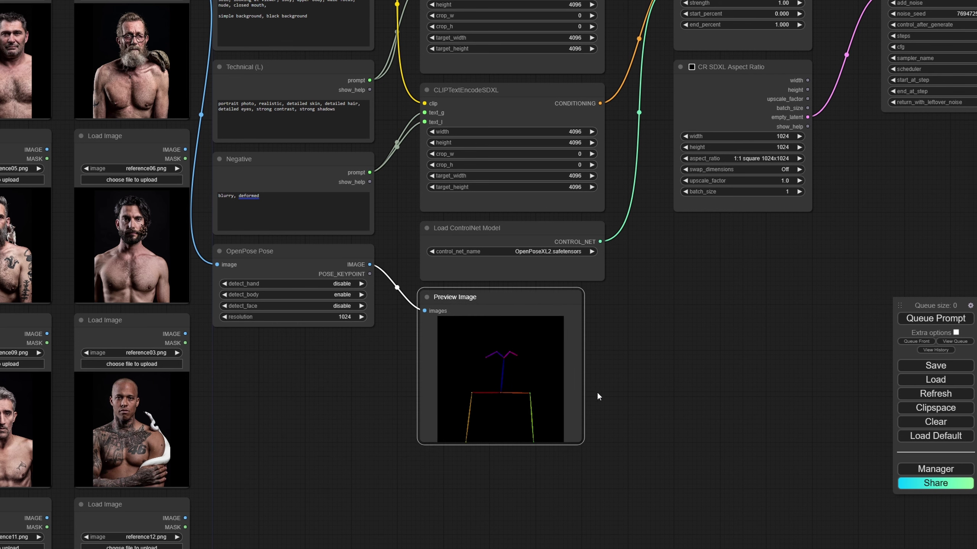
{"action": "left_click_drag", "start_coordinate": [588, 443], "coordinate": [607, 445]}
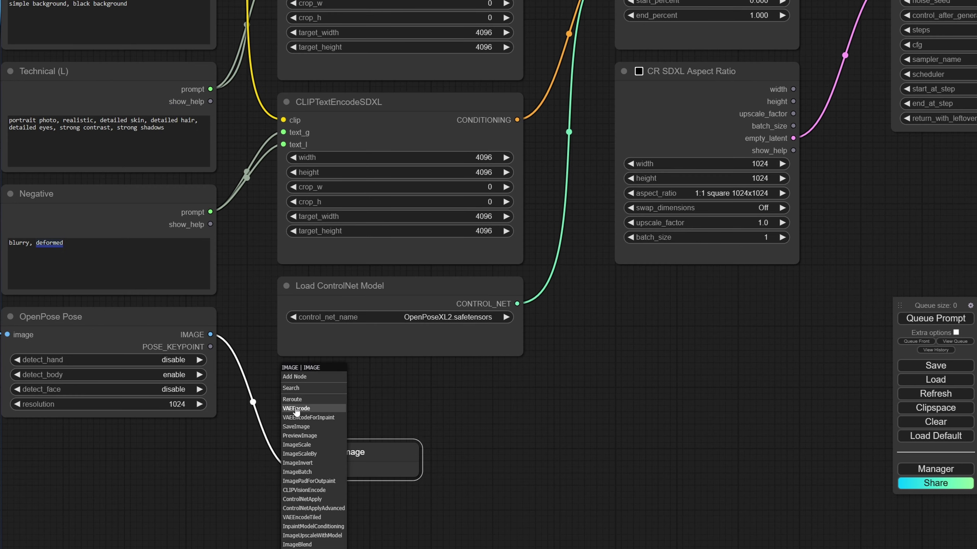
Route the OpenPose pose image through a reroute into Apply ControlNet's image input, preview placed beneath
{"action": "left_click", "coordinate": [302, 400]}
{"action": "left_click_drag", "start_coordinate": [302, 378], "coordinate": [296, 370]}
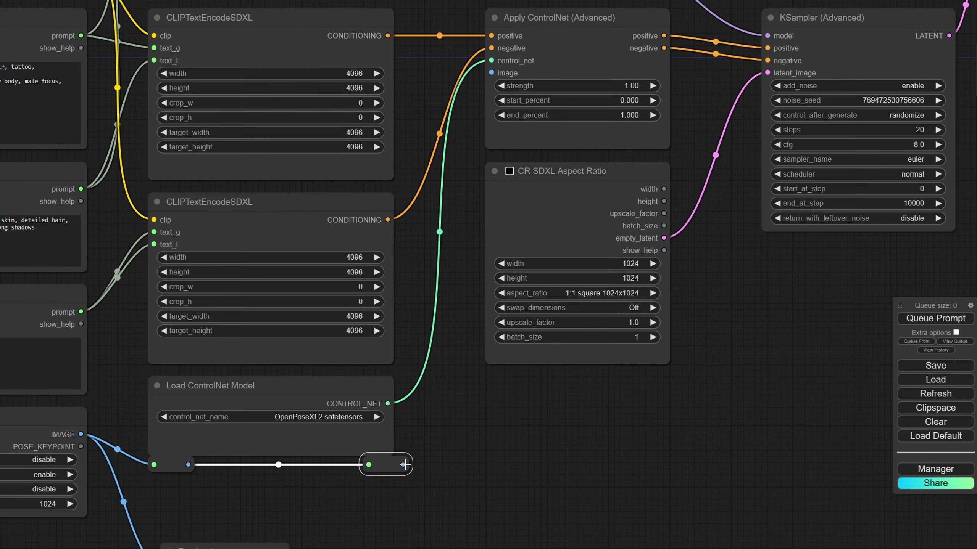
{"action": "left_click_drag", "start_coordinate": [403, 464], "coordinate": [493, 138]}
{"action": "scroll", "coordinate": [500, 293], "scroll_direction": "down", "scroll_amount": 3}
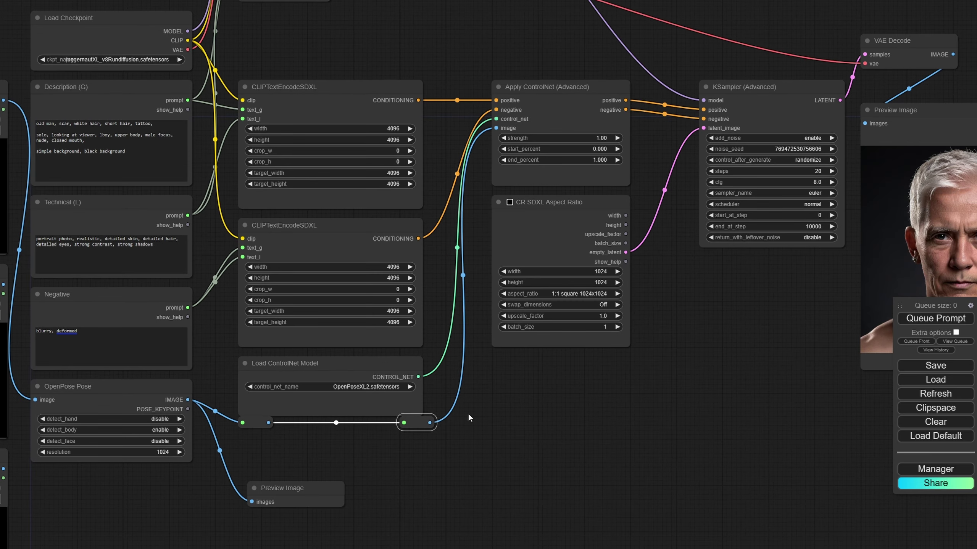
{"action": "left_click_drag", "start_coordinate": [307, 484], "coordinate": [421, 548]}
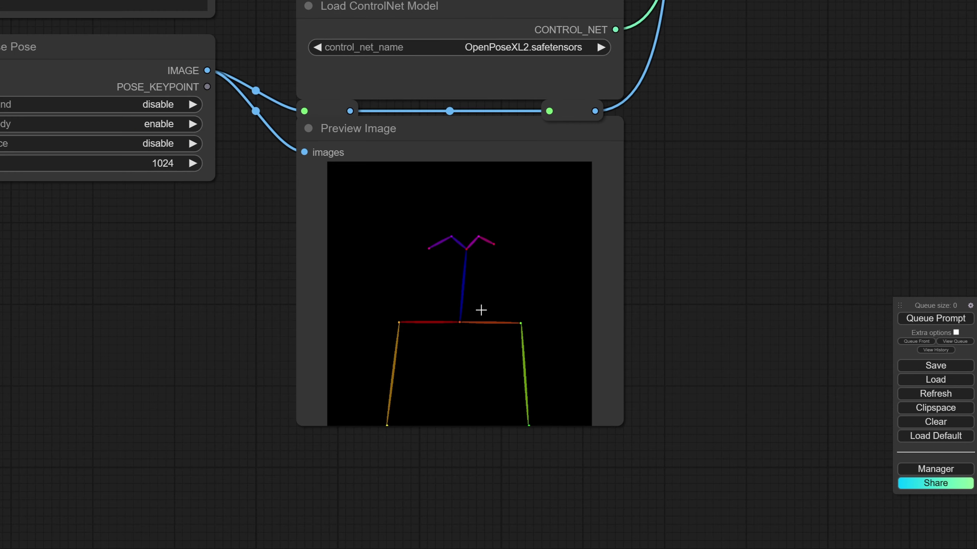
{"action": "scroll", "coordinate": [563, 264], "scroll_direction": "down", "scroll_amount": 7}
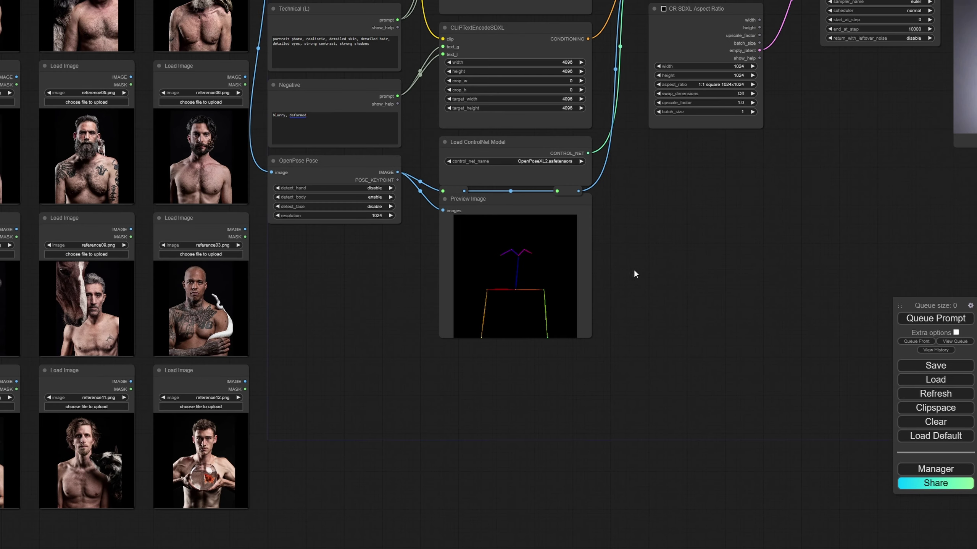
Delete '1boy' and its trailing comma from the Description (G) prompt
{"action": "left_click_drag", "start_coordinate": [635, 271], "coordinate": [403, 345]}
{"action": "scroll", "coordinate": [561, 200], "scroll_direction": "up", "scroll_amount": 4}
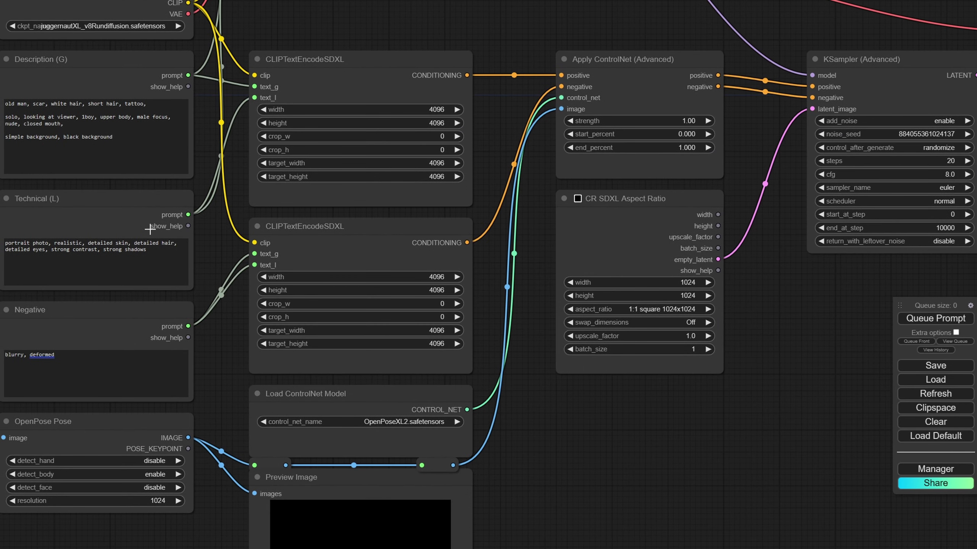
{"action": "left_click_drag", "start_coordinate": [206, 225], "coordinate": [426, 235]}
{"action": "double_click", "coordinate": [309, 117]}
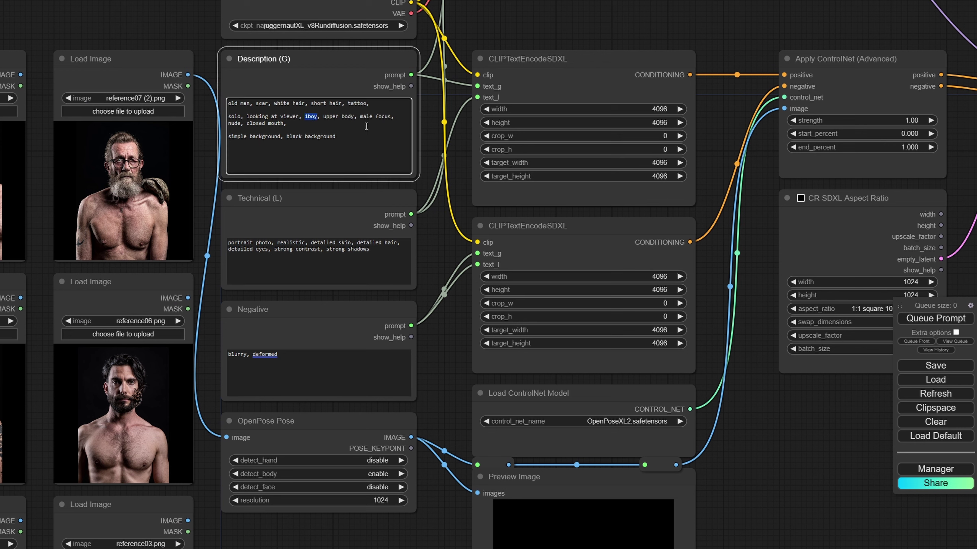
{"action": "key", "text": "BackSpace"}
{"action": "key", "text": "Delete"}
{"action": "key", "text": "Delete"}
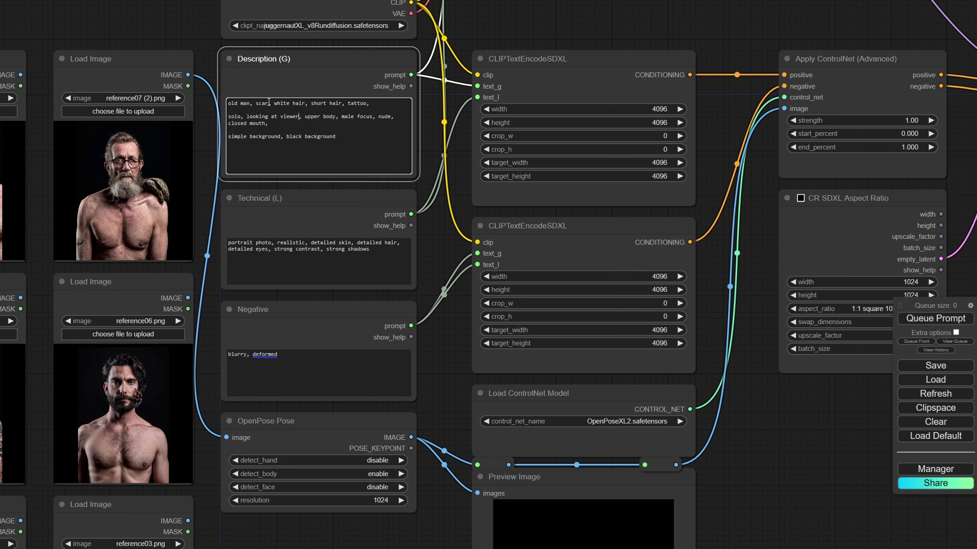
Select 'old man' at the prompt start, then review the KSampler and generated portrait
{"action": "left_click_drag", "start_coordinate": [250, 102], "coordinate": [221, 103]}
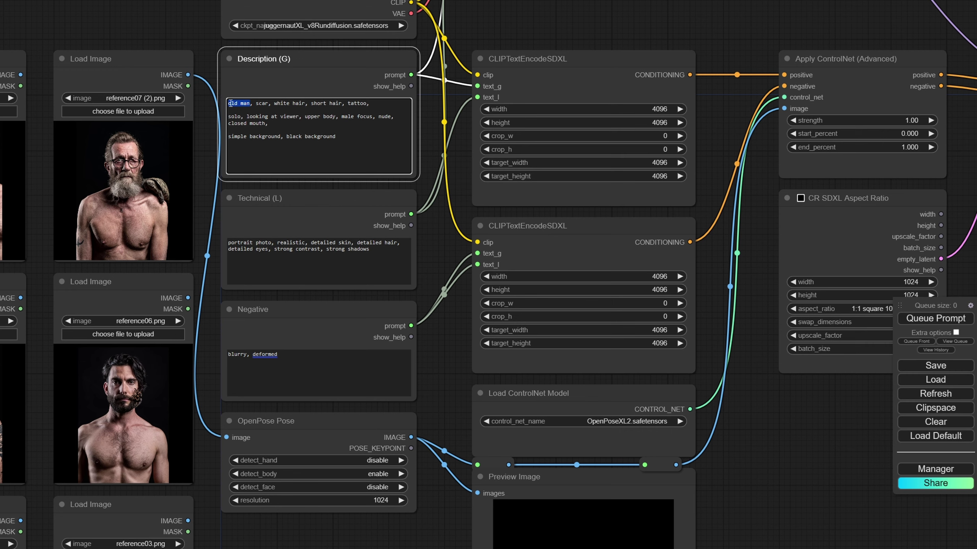
{"action": "scroll", "coordinate": [384, 246], "scroll_direction": "down", "scroll_amount": 2}
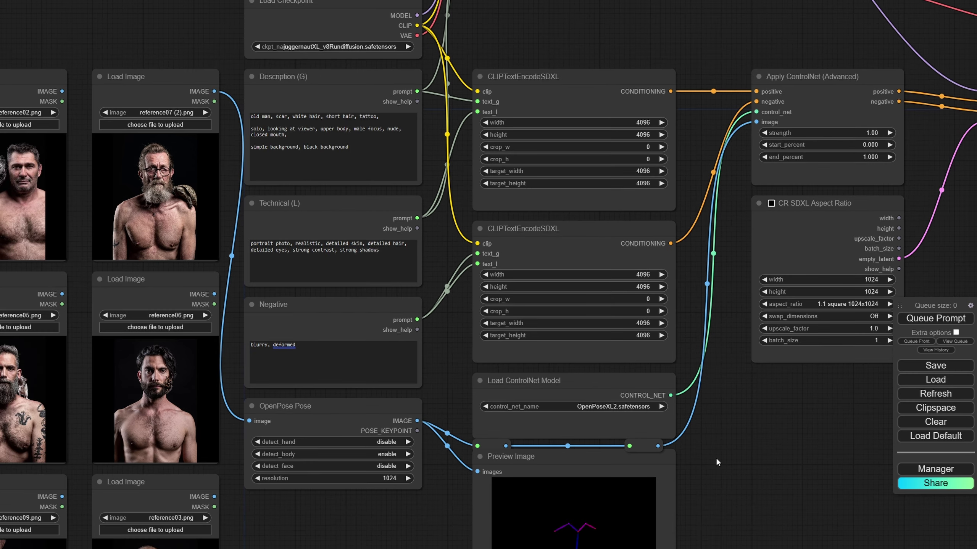
{"action": "left_click_drag", "start_coordinate": [885, 116], "coordinate": [389, 154]}
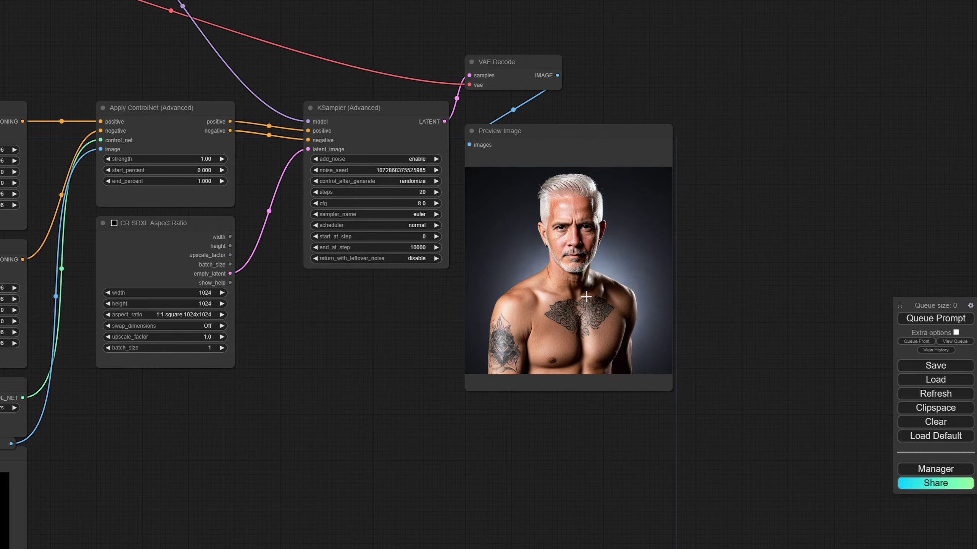
{"action": "scroll", "coordinate": [573, 304], "scroll_direction": "down", "scroll_amount": 1}
{"action": "scroll", "coordinate": [549, 295], "scroll_direction": "down", "scroll_amount": 7}
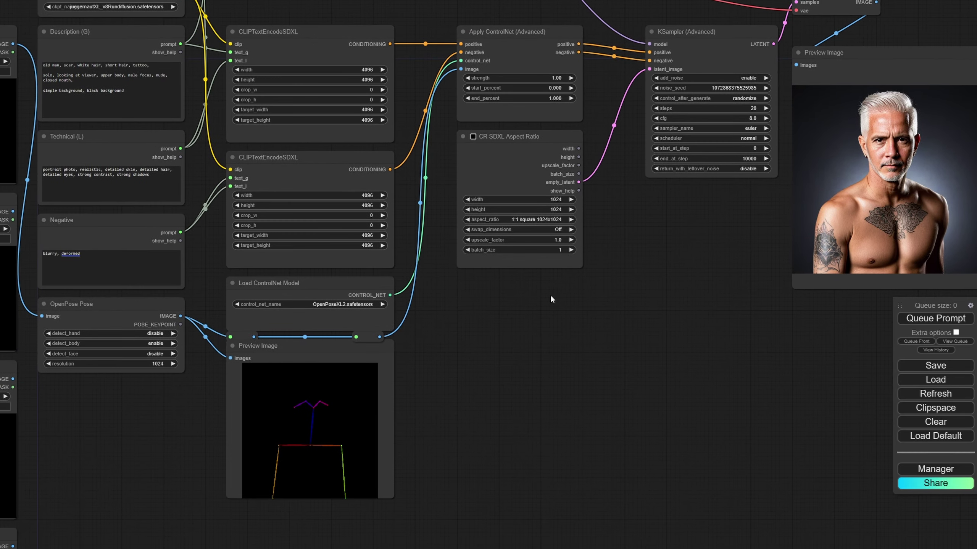
Set Apply ControlNet's end_percent to 0.5
{"action": "scroll", "coordinate": [523, 210], "scroll_direction": "up", "scroll_amount": 12}
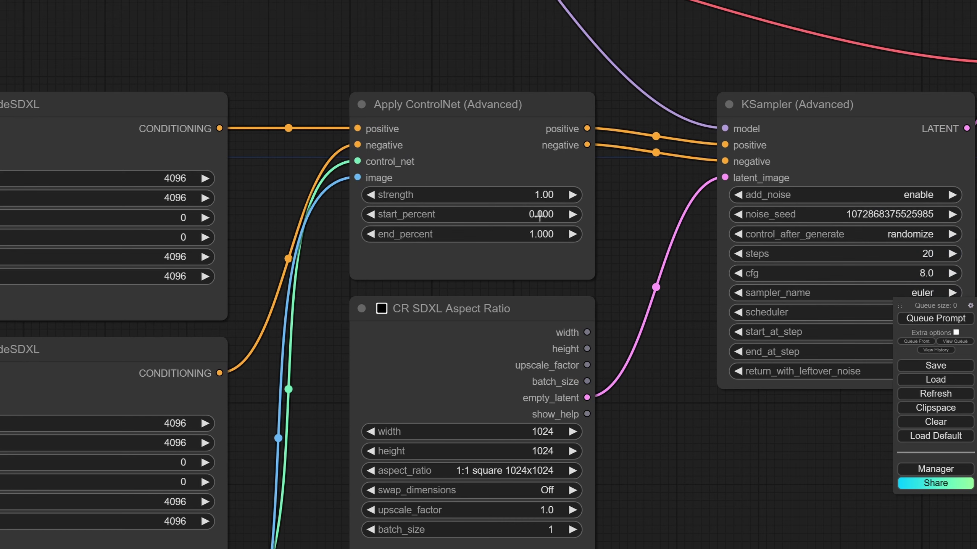
{"action": "left_click", "coordinate": [541, 229]}
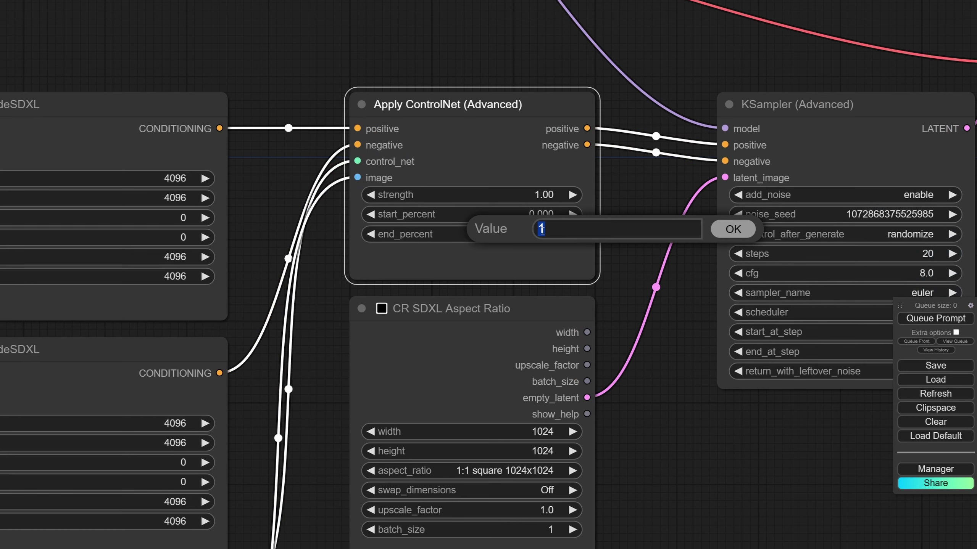
{"action": "type", "text": "0.5"}
{"action": "key", "text": "Return"}
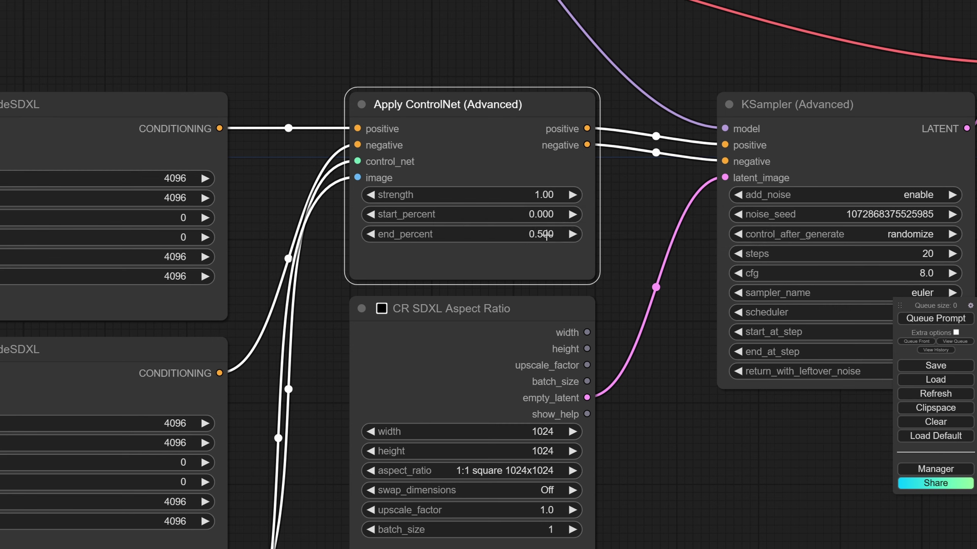
Add 'years' after '80' so the prompt reads '80 years old man'
{"action": "scroll", "coordinate": [546, 234], "scroll_direction": "down", "scroll_amount": 1}
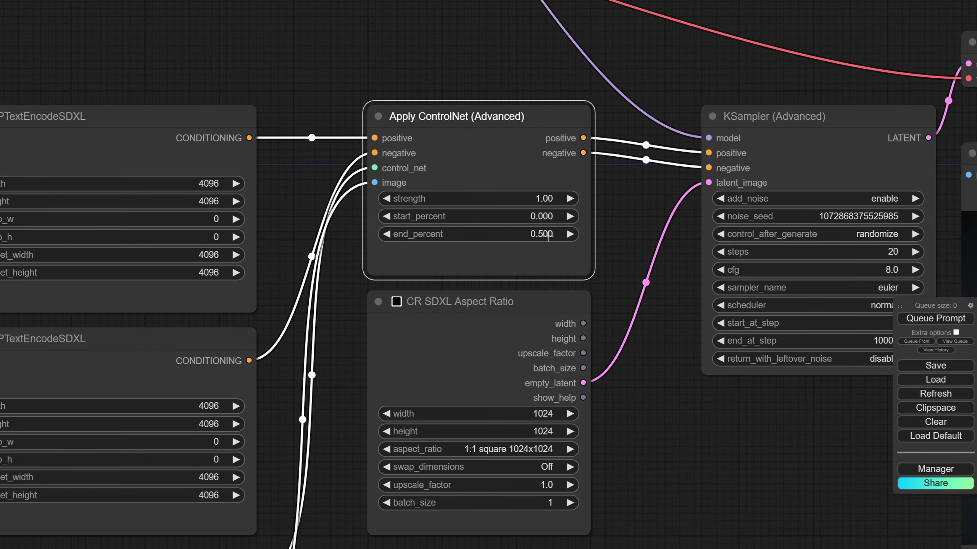
{"action": "scroll", "coordinate": [547, 235], "scroll_direction": "down", "scroll_amount": 1}
{"action": "scroll", "coordinate": [644, 395], "scroll_direction": "down", "scroll_amount": 2}
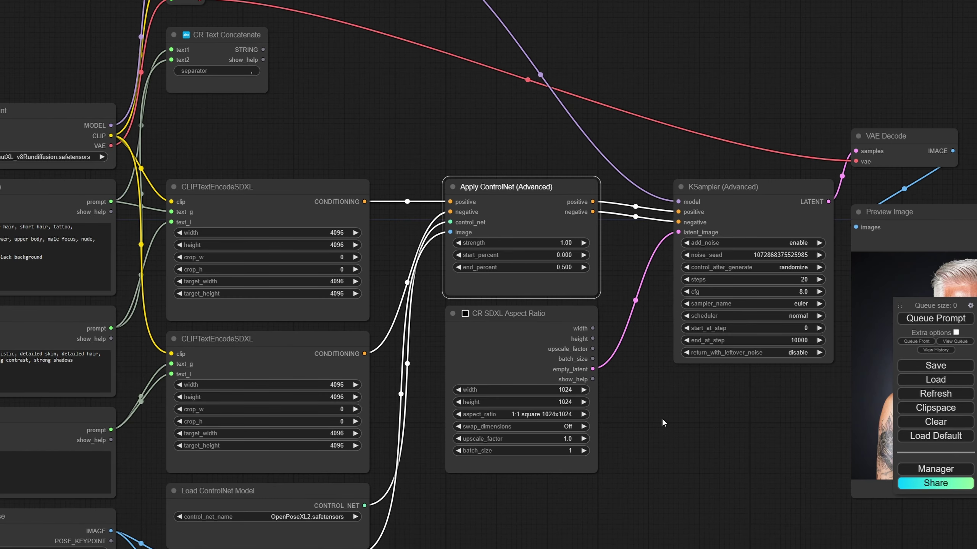
{"action": "left_click_drag", "start_coordinate": [662, 418], "coordinate": [516, 412]}
{"action": "type", "text": "years"}
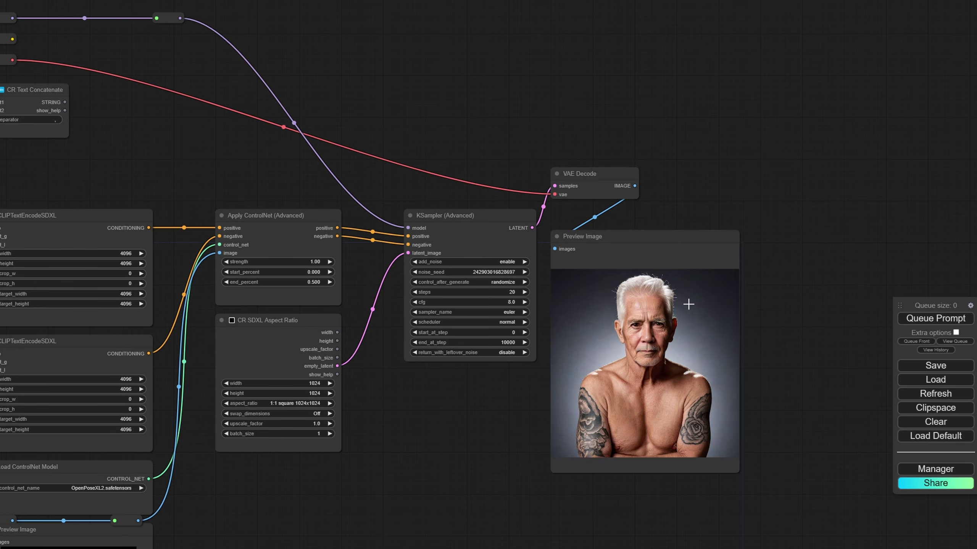
Give the KSampler (Advanced) a fixed noise seed of 0 and 30 steps
{"action": "scroll", "coordinate": [465, 271], "scroll_direction": "up", "scroll_amount": 10}
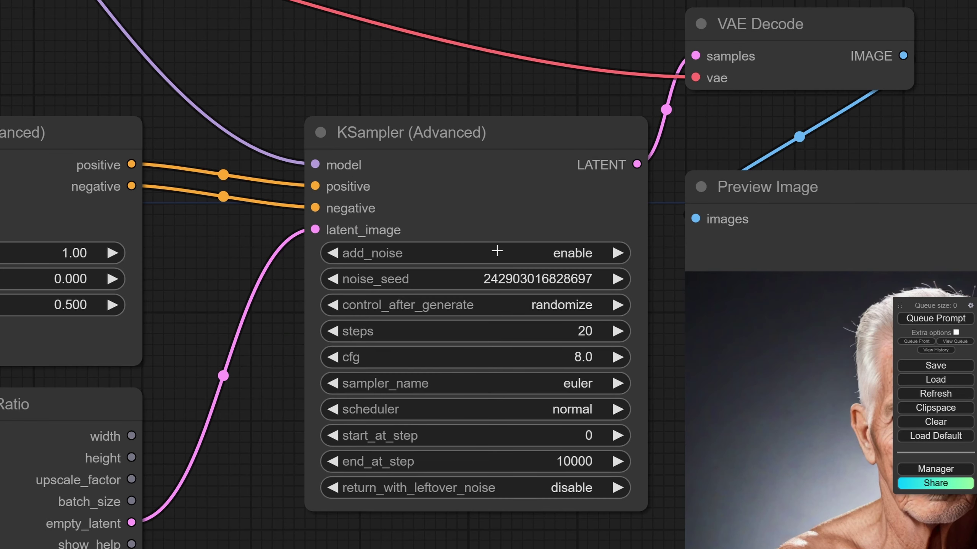
{"action": "left_click", "coordinate": [525, 278]}
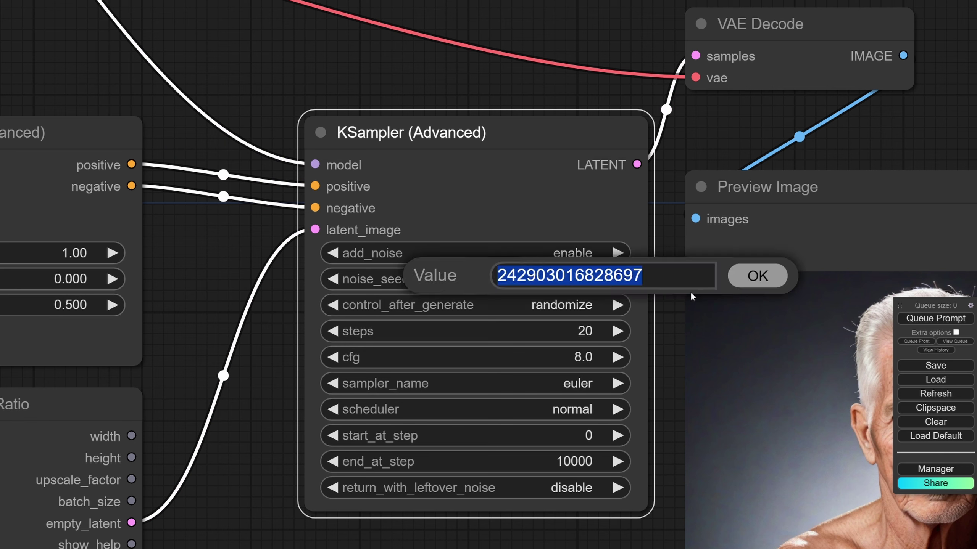
{"action": "type", "text": "0"}
{"action": "left_click", "coordinate": [748, 276]}
{"action": "left_click", "coordinate": [592, 306]}
{"action": "left_click", "coordinate": [571, 287]}
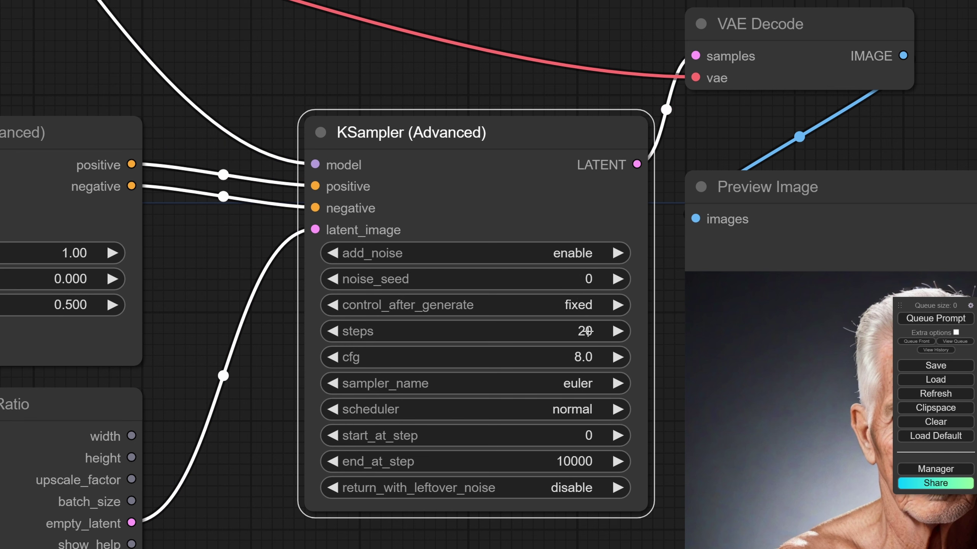
{"action": "left_click", "coordinate": [586, 331]}
{"action": "type", "text": "30"}
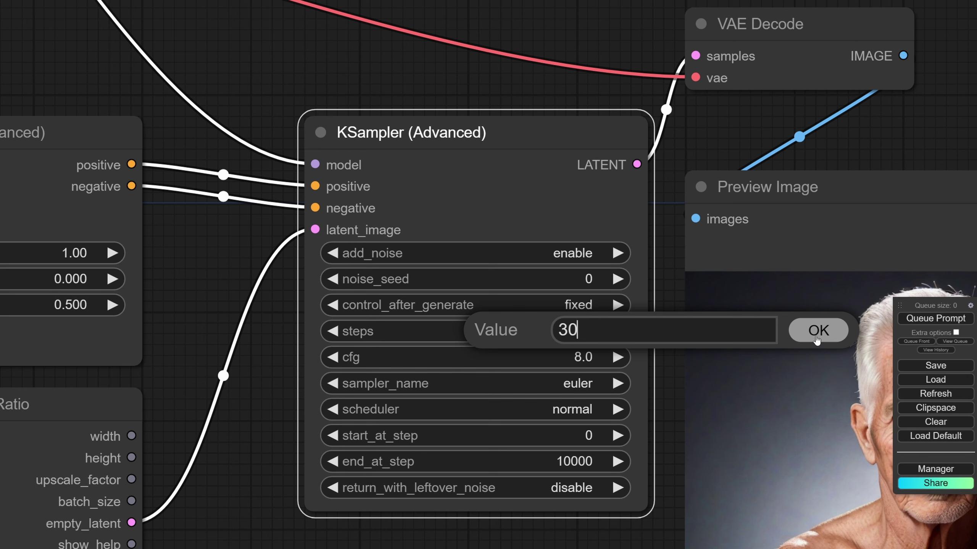
{"action": "left_click", "coordinate": [817, 330]}
Choose dpmpp_2m with karras, end at step 25, and enable return_with_leftover_noise
{"action": "left_click", "coordinate": [576, 389]}
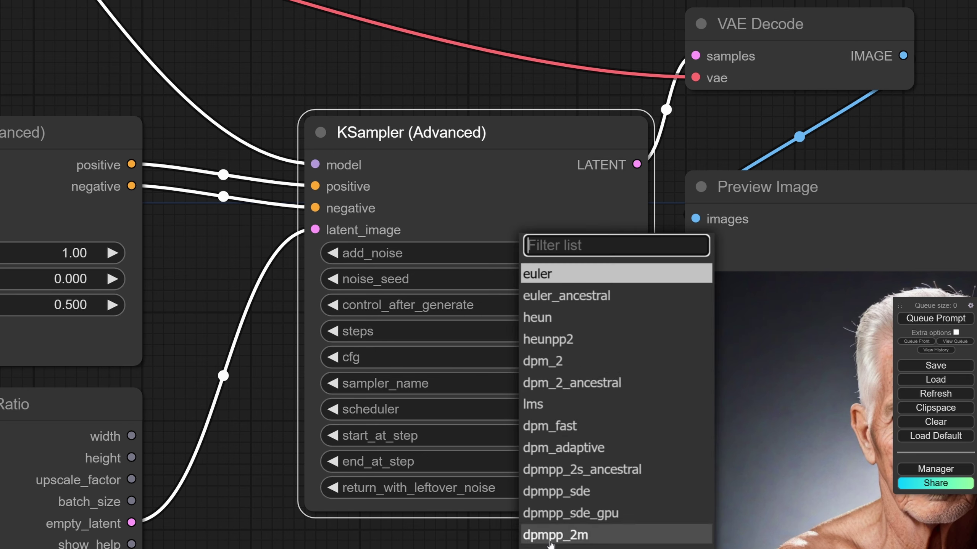
{"action": "left_click", "coordinate": [580, 539]}
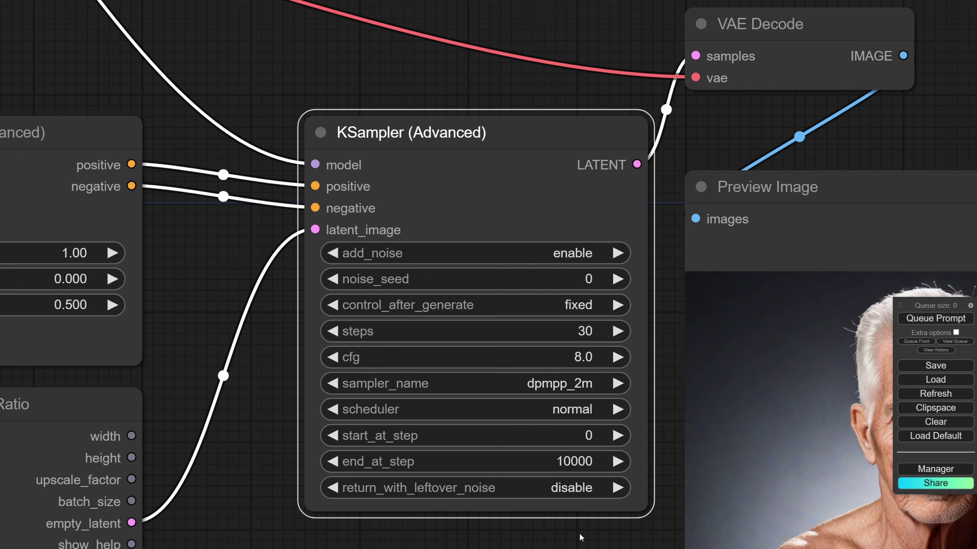
{"action": "left_click", "coordinate": [569, 412]}
{"action": "left_click", "coordinate": [579, 422]}
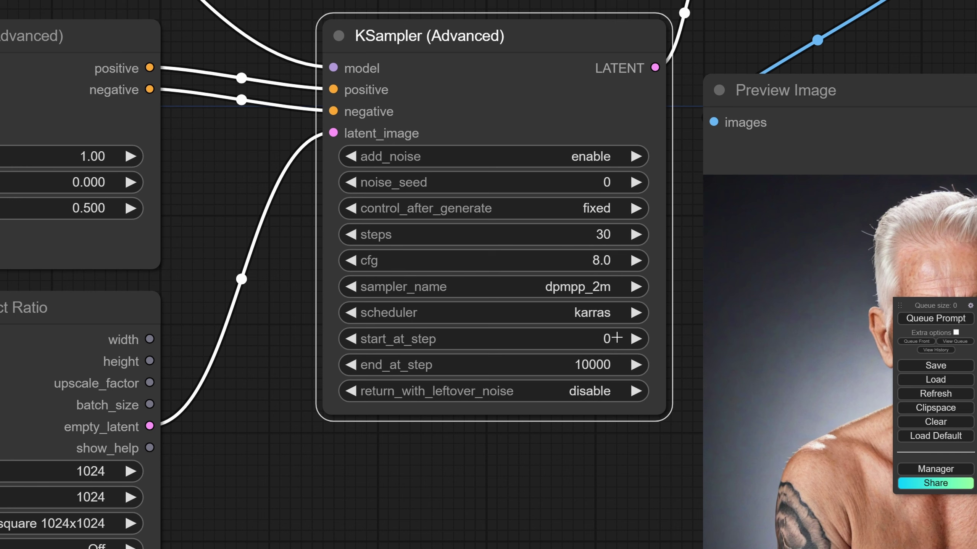
{"action": "left_click", "coordinate": [598, 364]}
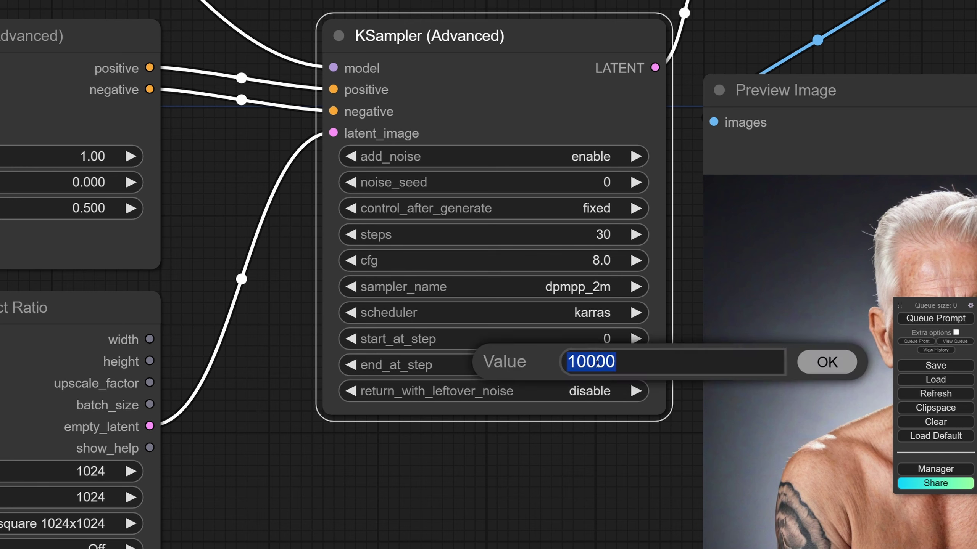
{"action": "type", "text": "25"}
{"action": "left_click", "coordinate": [851, 360]}
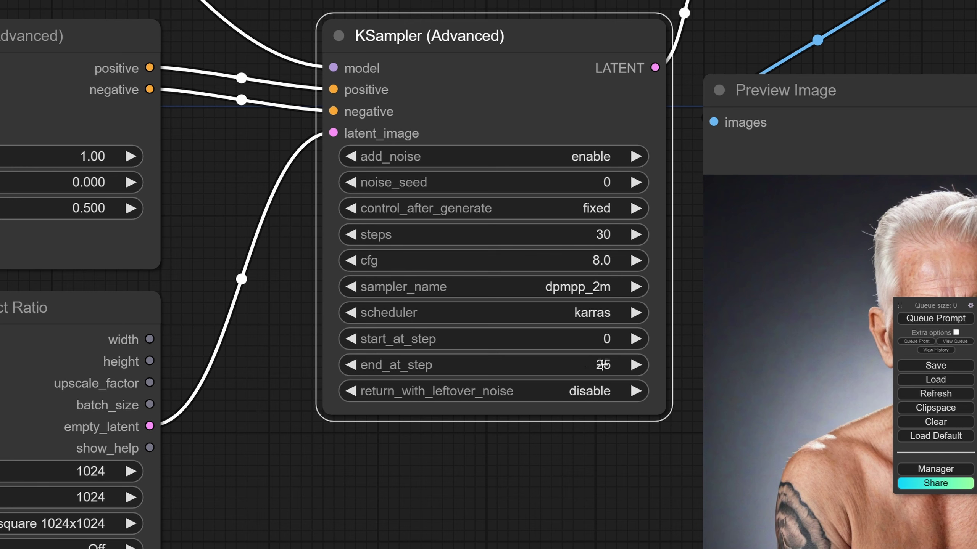
{"action": "left_click", "coordinate": [589, 398]}
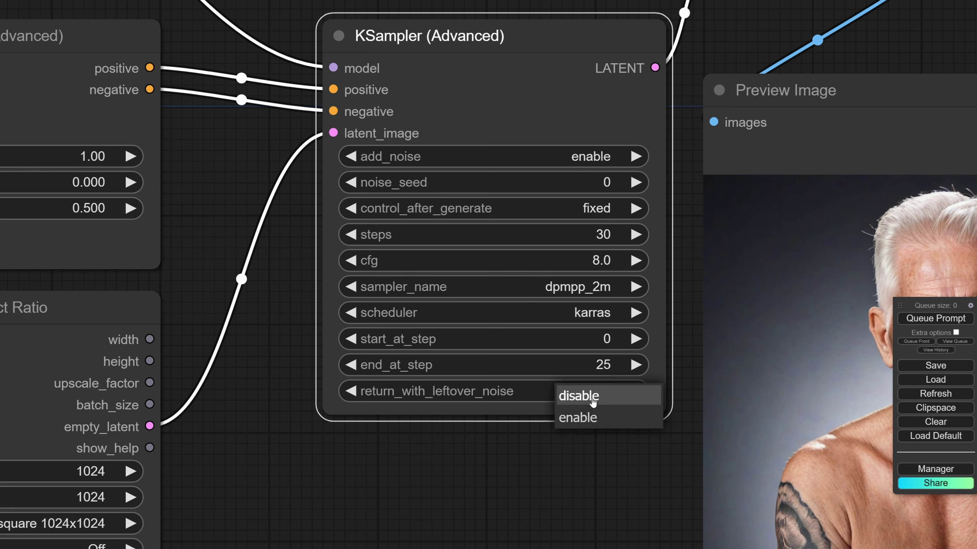
{"action": "left_click", "coordinate": [581, 417]}
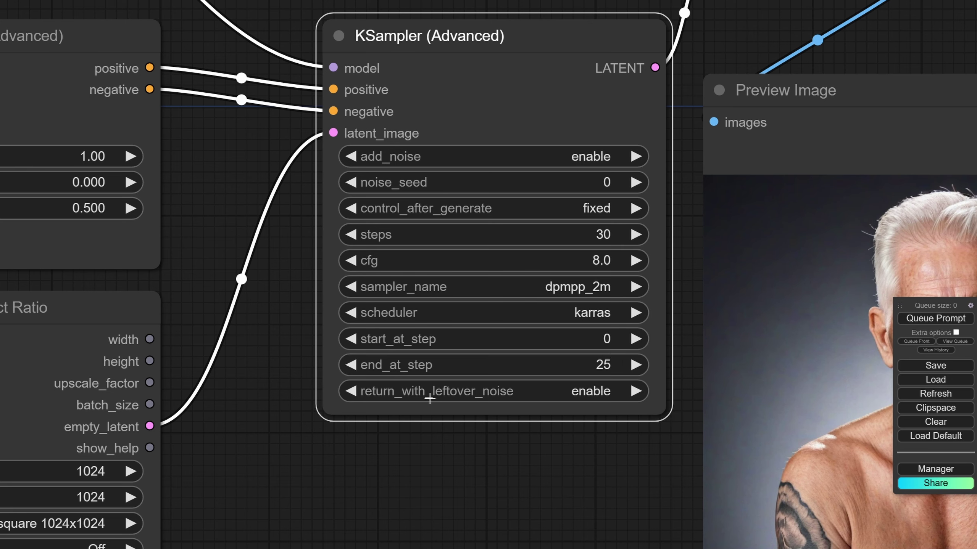
Paste a duplicate of the advanced sampler and nudge it right
{"action": "scroll", "coordinate": [513, 395], "scroll_direction": "down", "scroll_amount": 2}
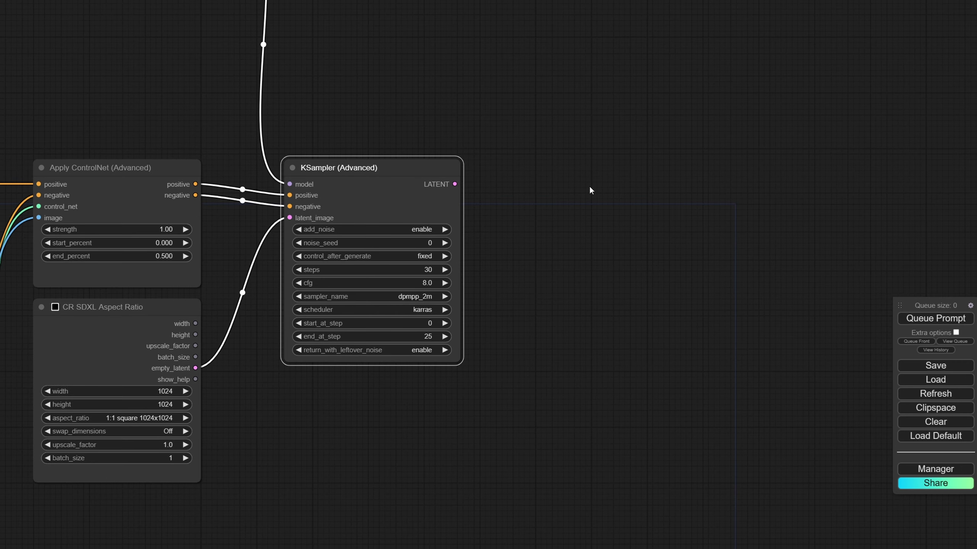
{"action": "key", "text": "ctrl+v"}
{"action": "left_click_drag", "start_coordinate": [666, 183], "coordinate": [689, 169]}
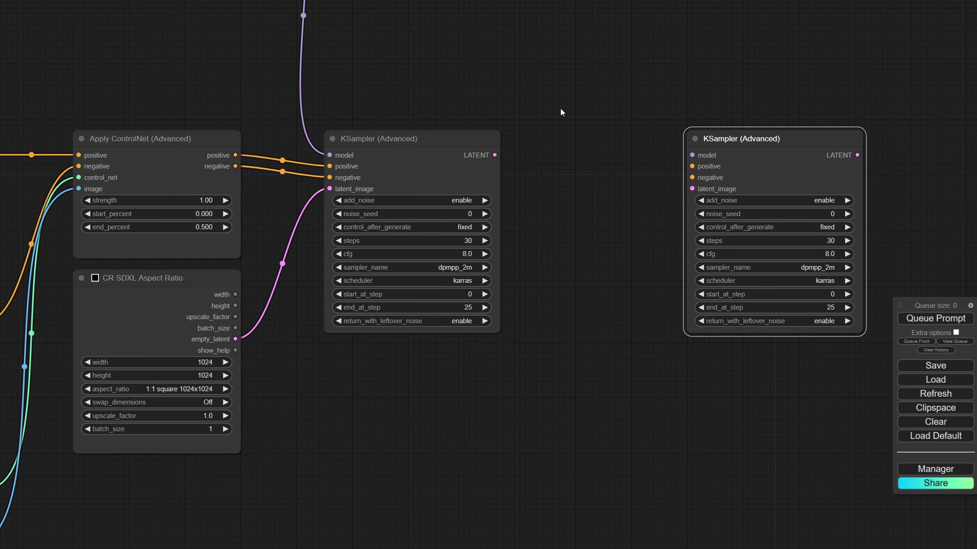
Add two CLIPTextEncodeSDXLRefiner nodes with their text converted to an input
{"action": "double_click", "coordinate": [518, 88]}
{"action": "type", "text": "s"}
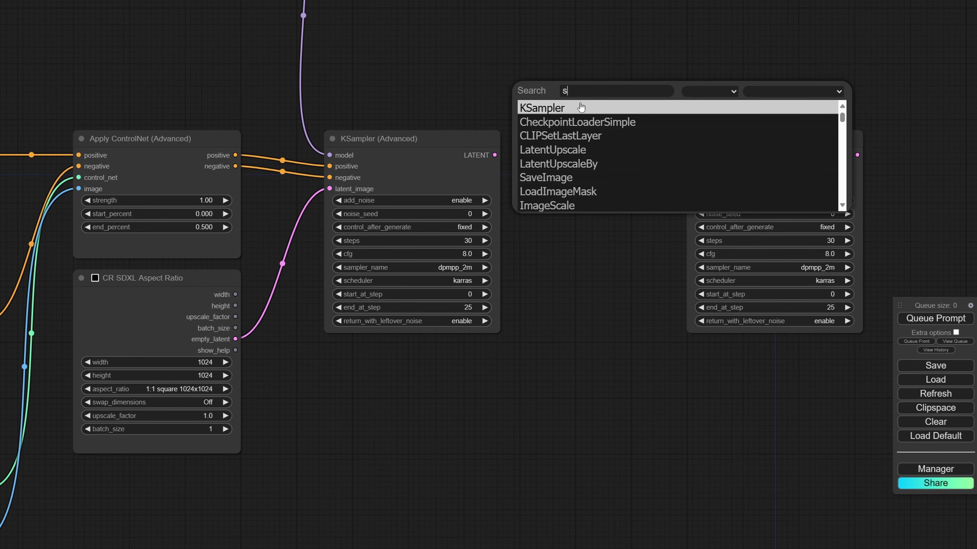
{"action": "type", "text": "dxl"}
{"action": "key", "text": "Return"}
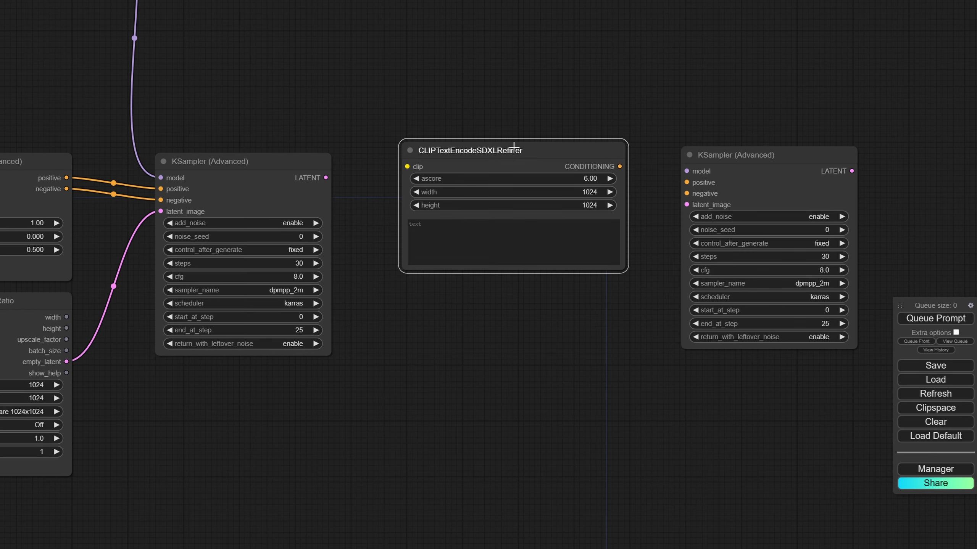
{"action": "right_click", "coordinate": [515, 157]}
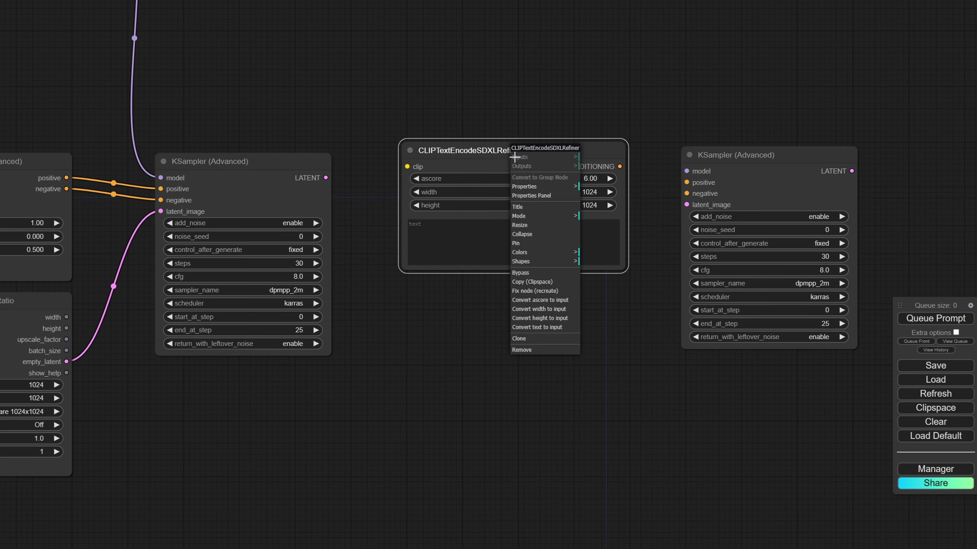
{"action": "left_click", "coordinate": [540, 327]}
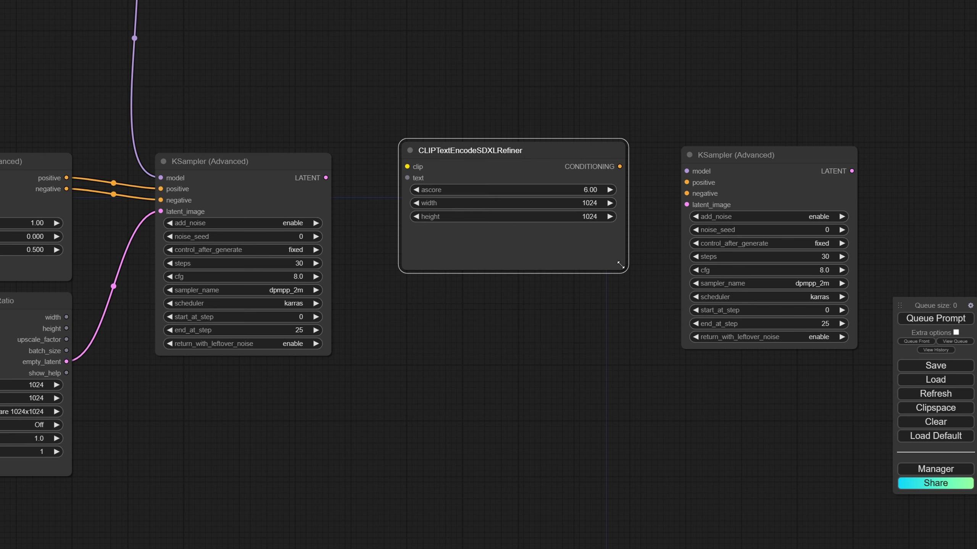
{"action": "left_click_drag", "start_coordinate": [620, 265], "coordinate": [587, 239]}
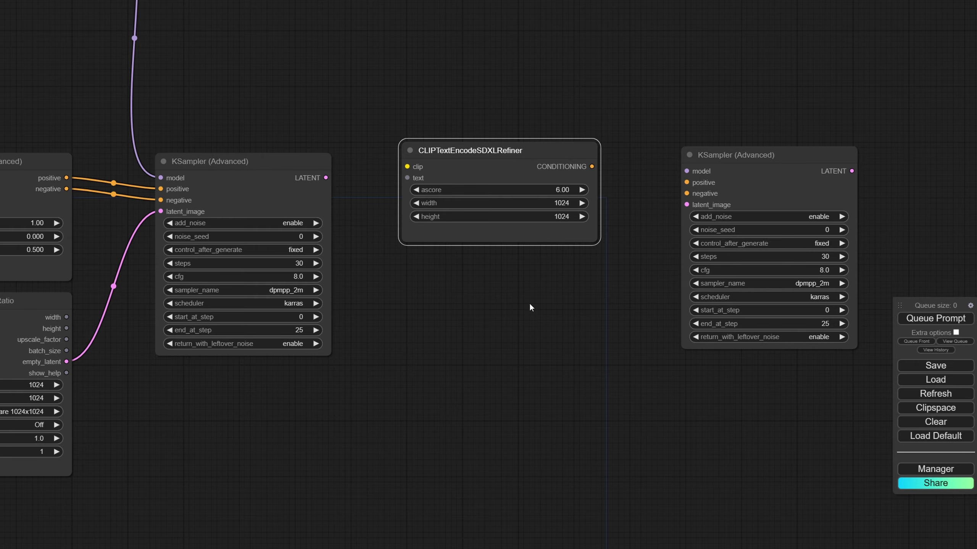
{"action": "key", "text": "ctrl+c"}
{"action": "key", "text": "ctrl+v"}
{"action": "left_click_drag", "start_coordinate": [546, 282], "coordinate": [486, 390]}
{"action": "scroll", "coordinate": [366, 248], "scroll_direction": "down", "scroll_amount": 1}
Add a Load Checkpoint node loading sd_xl_refiner_1.0_0.9vae.safetensors
{"action": "double_click", "coordinate": [547, 206]}
{"action": "type", "text": "check"}
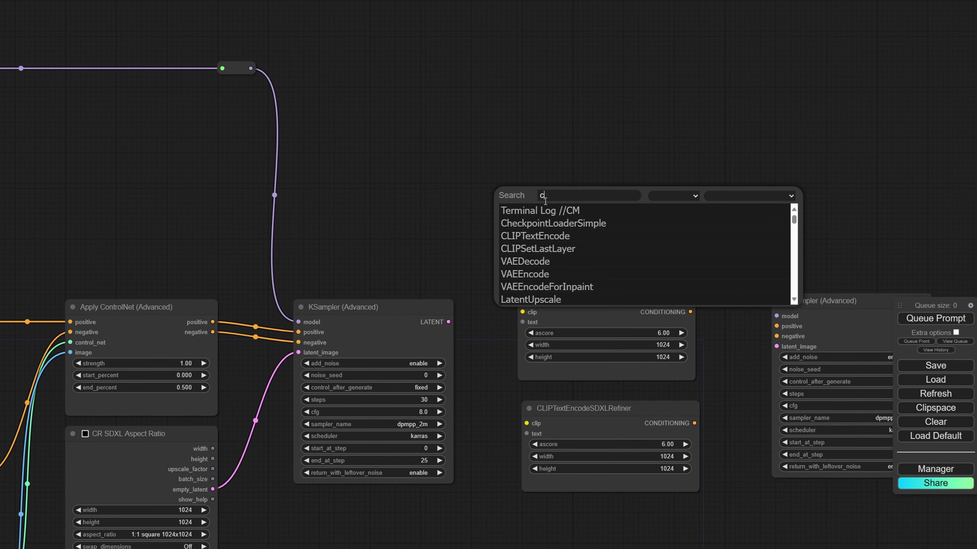
{"action": "left_click", "coordinate": [558, 213]}
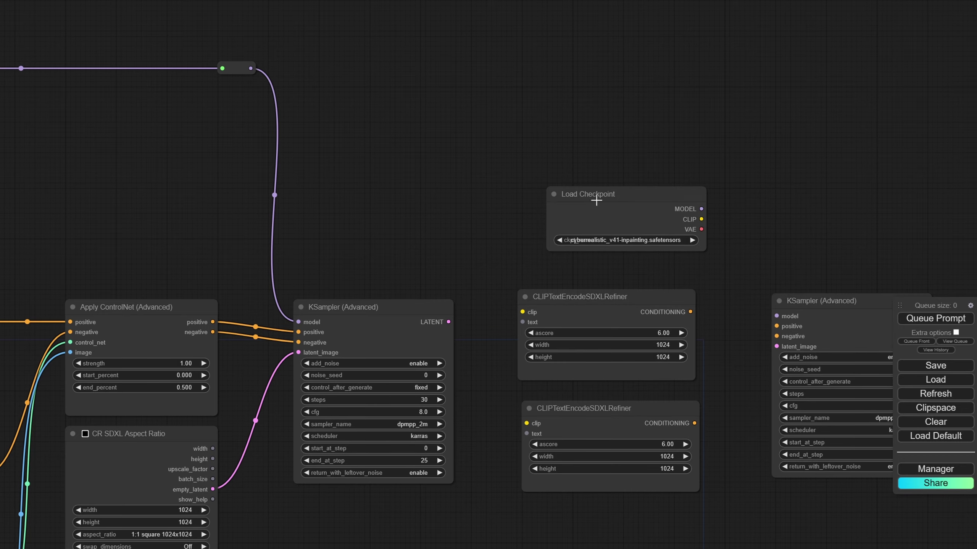
{"action": "left_click_drag", "start_coordinate": [577, 194], "coordinate": [396, 169]}
{"action": "scroll", "coordinate": [456, 224], "scroll_direction": "up", "scroll_amount": 3}
{"action": "left_click", "coordinate": [456, 223]}
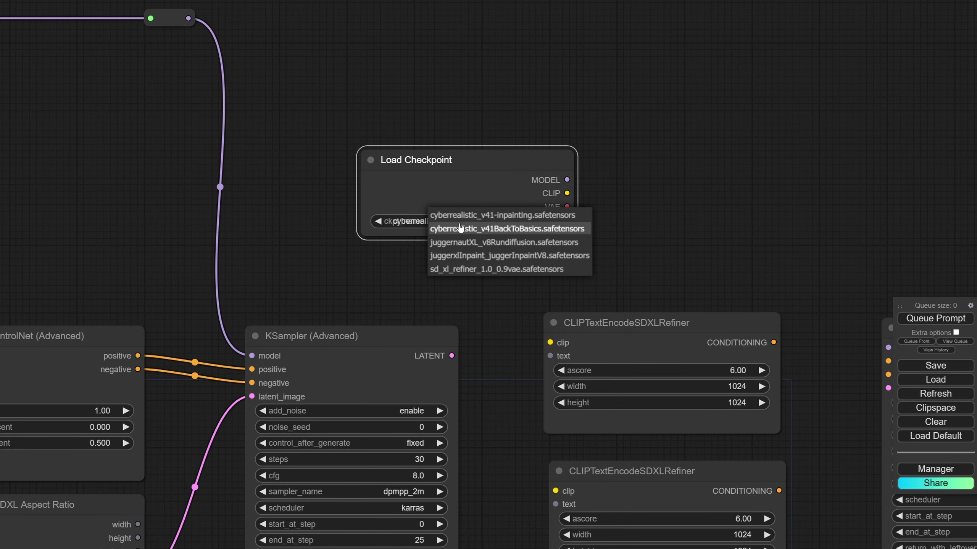
{"action": "left_click", "coordinate": [453, 271]}
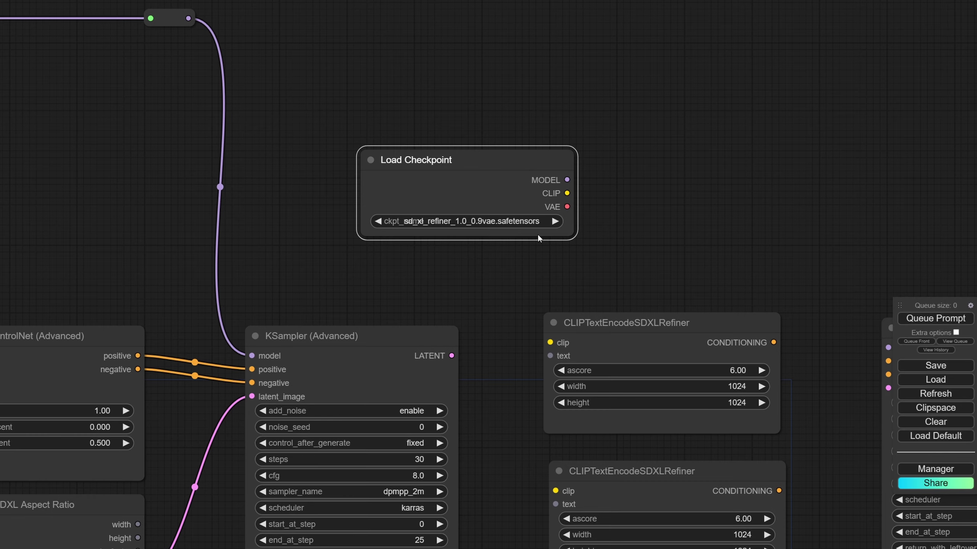
Wire the refiner's CLIP to both refiner encoders and its MODEL to the second KSampler
{"action": "left_click_drag", "start_coordinate": [568, 171], "coordinate": [462, 121]}
{"action": "left_click_drag", "start_coordinate": [462, 143], "coordinate": [560, 251]}
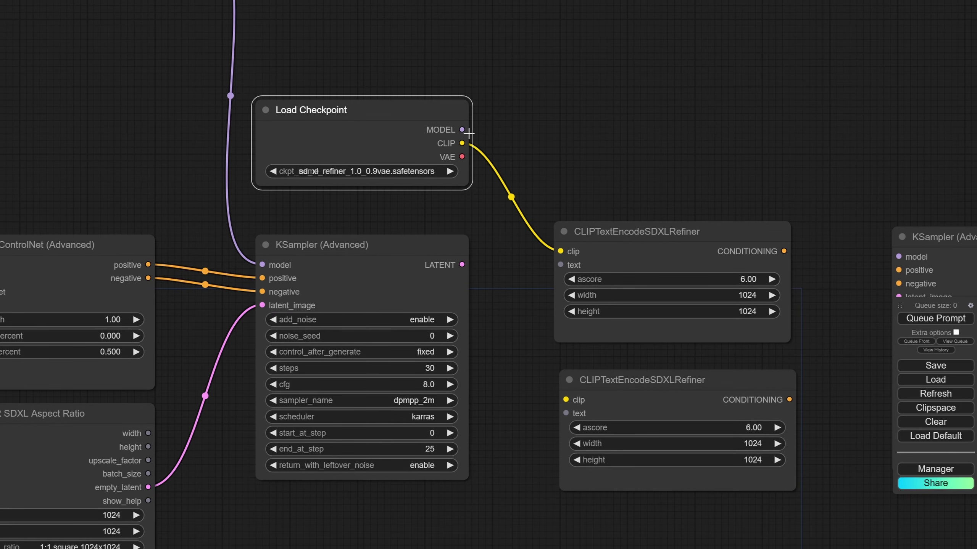
{"action": "left_click_drag", "start_coordinate": [461, 143], "coordinate": [566, 400]}
{"action": "scroll", "coordinate": [566, 400], "scroll_direction": "down", "scroll_amount": 3}
{"action": "left_click_drag", "start_coordinate": [288, 144], "coordinate": [617, 239]}
{"action": "left_click", "coordinate": [532, 172]}
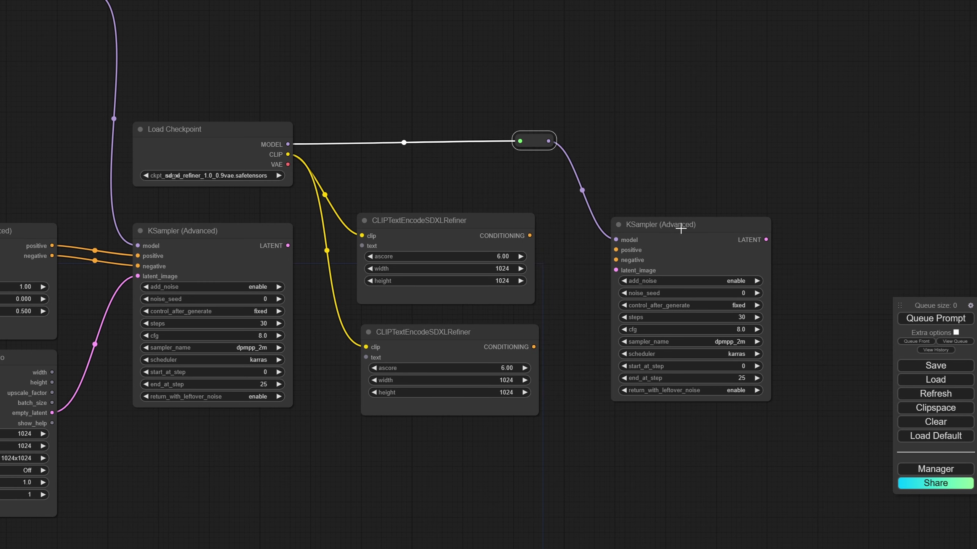
Set the refiner KSampler's add_noise to disable
{"action": "scroll", "coordinate": [685, 208], "scroll_direction": "down", "scroll_amount": 2}
{"action": "scroll", "coordinate": [547, 218], "scroll_direction": "up", "scroll_amount": 8}
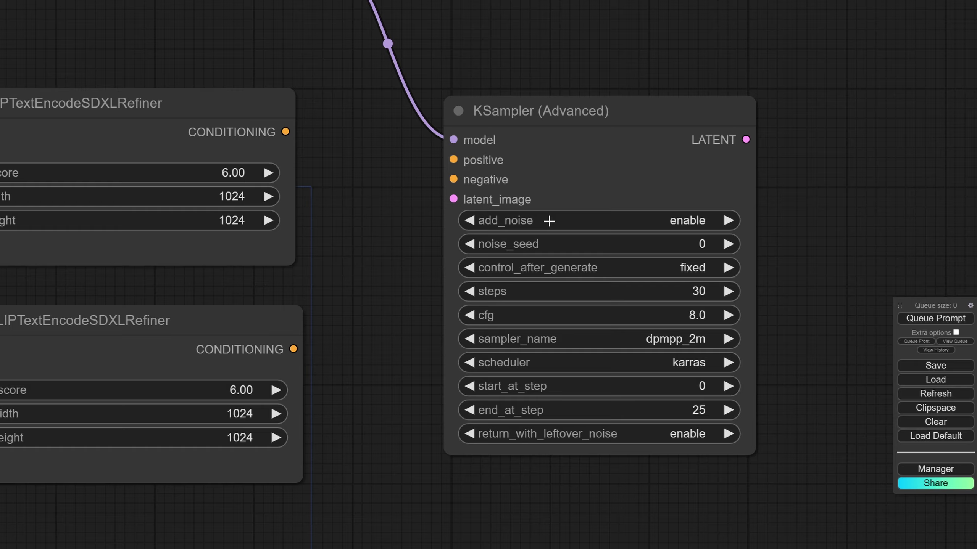
{"action": "left_click", "coordinate": [677, 221]}
{"action": "left_click", "coordinate": [662, 239]}
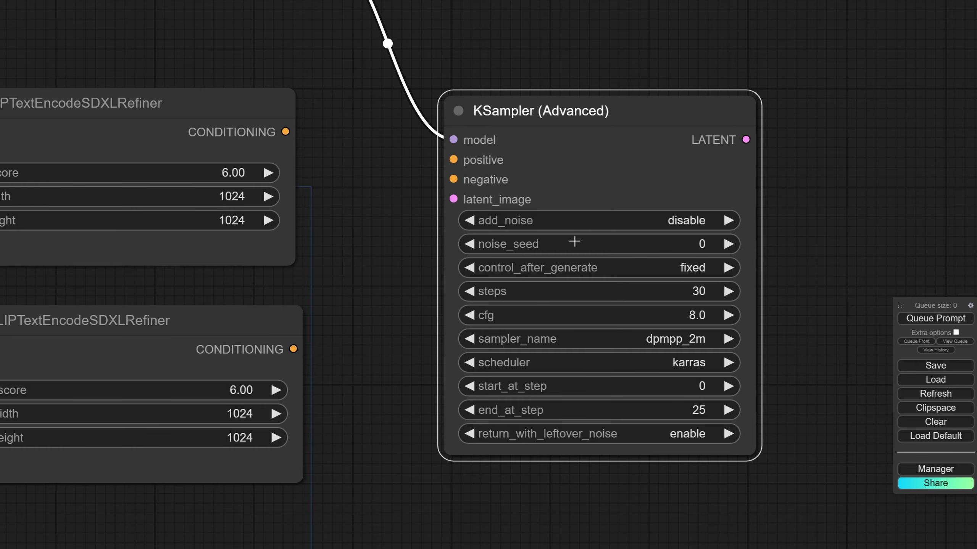
{"action": "scroll", "coordinate": [384, 266], "scroll_direction": "down", "scroll_amount": 7}
{"action": "left_click_drag", "start_coordinate": [152, 456], "coordinate": [429, 456]}
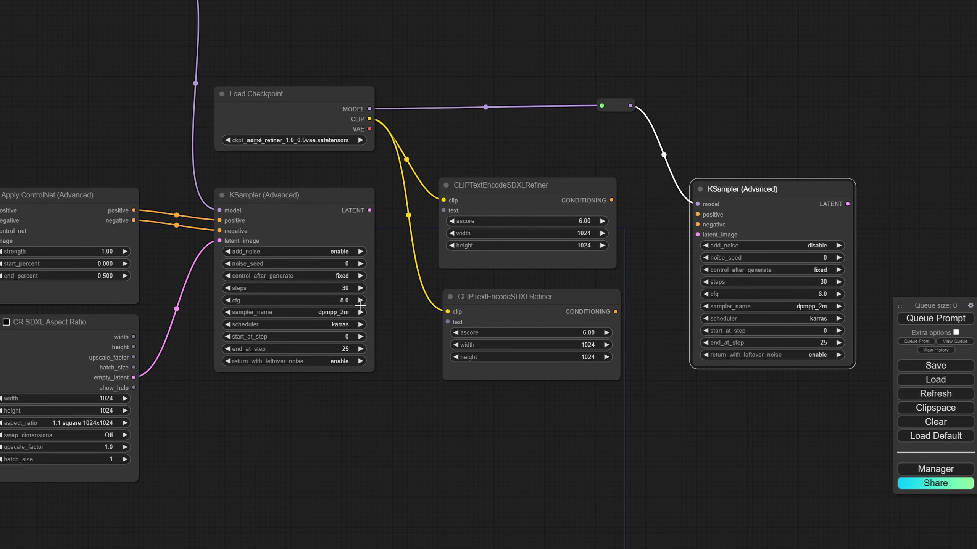
{"action": "scroll", "coordinate": [419, 381], "scroll_direction": "up", "scroll_amount": 5}
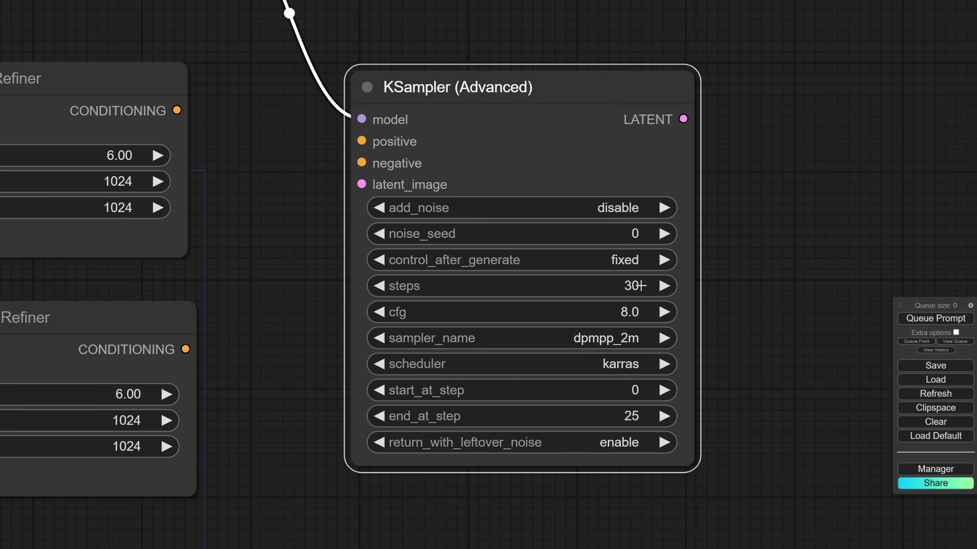
{"action": "left_click_drag", "start_coordinate": [694, 397], "coordinate": [702, 316]}
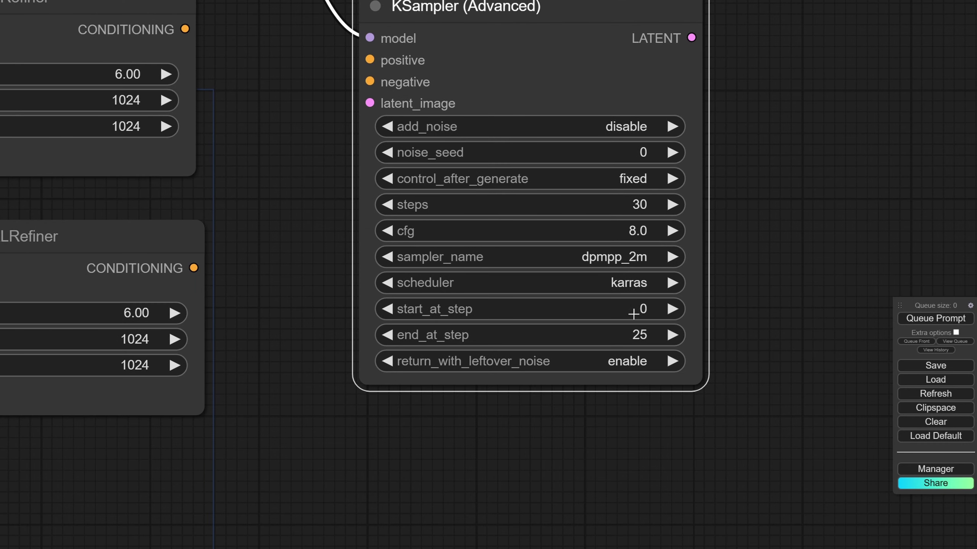
Set start_at_step 25, end_at_step 30, and disable return_with_leftover_noise on the refiner
{"action": "left_click", "coordinate": [635, 311]}
{"action": "type", "text": "25"}
{"action": "left_click", "coordinate": [836, 317]}
{"action": "left_click", "coordinate": [640, 337]}
{"action": "type", "text": "30"}
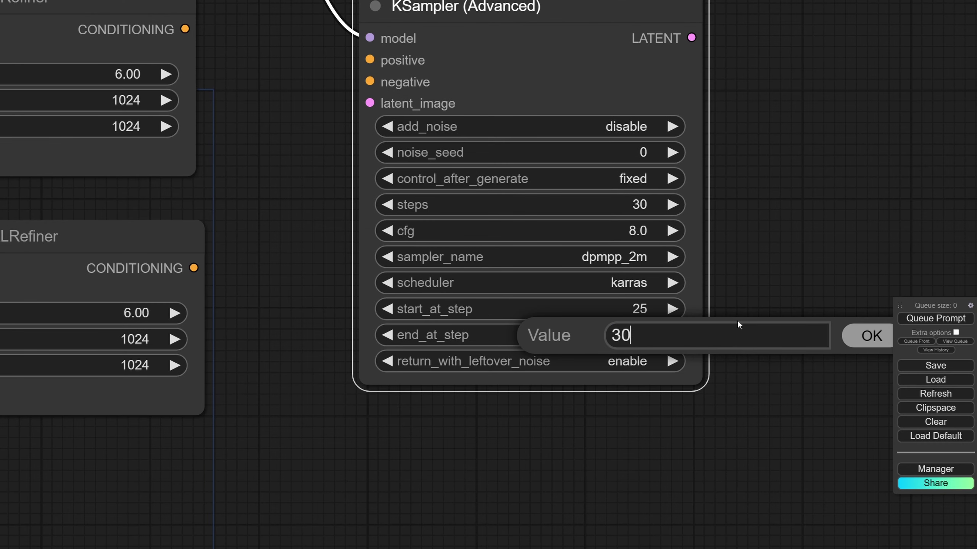
{"action": "left_click", "coordinate": [880, 338]}
{"action": "left_click", "coordinate": [627, 369]}
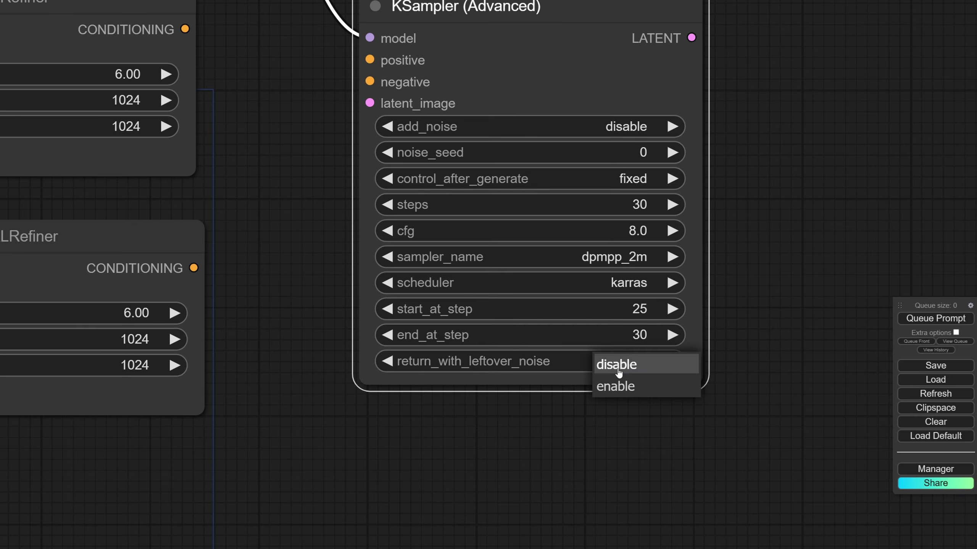
{"action": "left_click", "coordinate": [618, 366]}
{"action": "scroll", "coordinate": [627, 366], "scroll_direction": "down", "scroll_amount": 6}
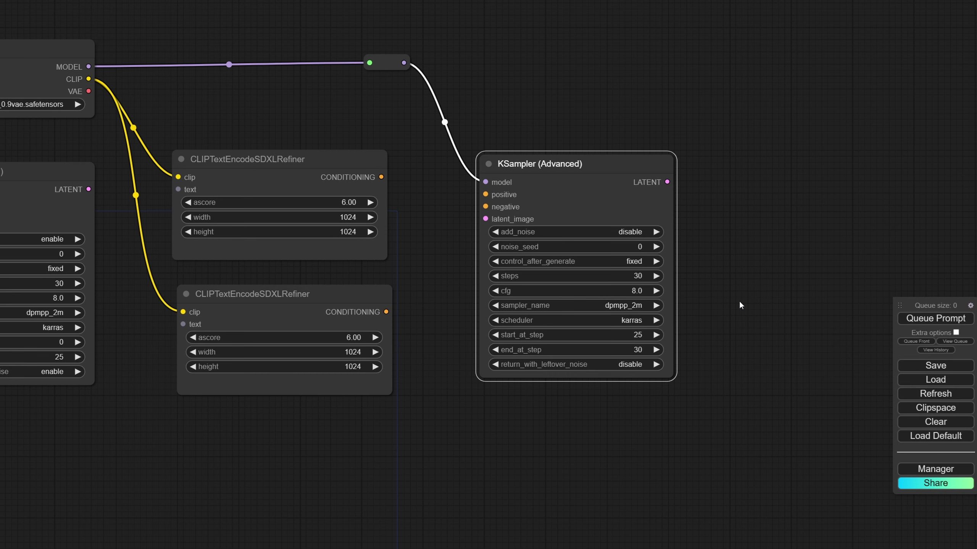
Link both refiner conditionings to positive/negative and the base latent via reroutes to latent_image
{"action": "left_click_drag", "start_coordinate": [724, 270], "coordinate": [863, 282]}
{"action": "left_click_drag", "start_coordinate": [518, 188], "coordinate": [623, 206]}
{"action": "left_click_drag", "start_coordinate": [524, 324], "coordinate": [623, 219]}
{"action": "left_click_drag", "start_coordinate": [203, 208], "coordinate": [602, 155]}
{"action": "left_click", "coordinate": [594, 165]}
{"action": "left_click_drag", "start_coordinate": [620, 155], "coordinate": [699, 253]}
{"action": "left_click_drag", "start_coordinate": [539, 481], "coordinate": [651, 481]}
{"action": "scroll", "coordinate": [371, 373], "scroll_direction": "down", "scroll_amount": 2}
Add a CR Seed node set to seed 1 with fixed control_after_generate
{"action": "left_click_drag", "start_coordinate": [153, 500], "coordinate": [336, 330]}
{"action": "double_click", "coordinate": [371, 373]}
{"action": "type", "text": "seed"}
{"action": "left_click", "coordinate": [369, 383]}
{"action": "left_click_drag", "start_coordinate": [451, 383], "coordinate": [444, 382]}
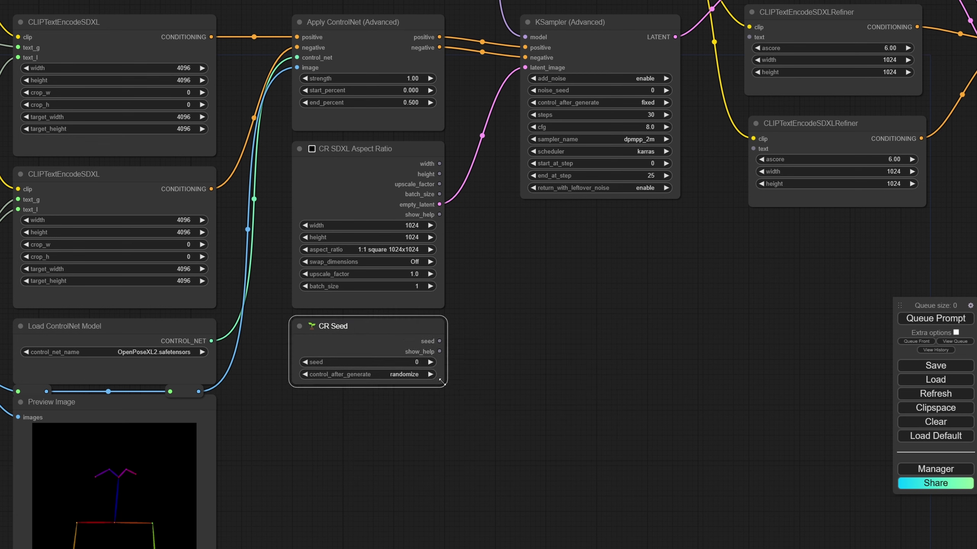
{"action": "left_click", "coordinate": [427, 359]}
{"action": "type", "text": "1"}
{"action": "left_click", "coordinate": [558, 363]}
{"action": "left_click", "coordinate": [402, 373]}
{"action": "left_click", "coordinate": [407, 369]}
{"action": "left_click_drag", "start_coordinate": [540, 250], "coordinate": [509, 354]}
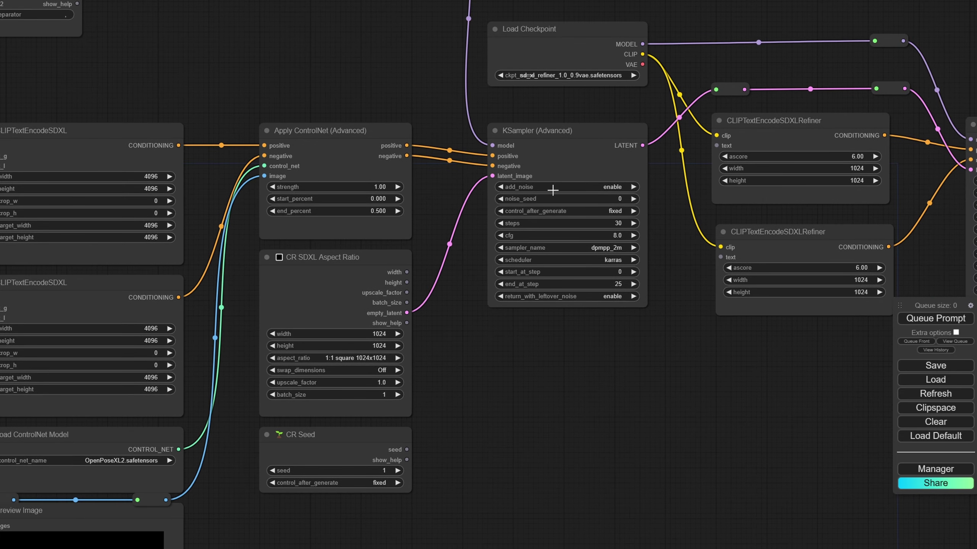
{"action": "scroll", "coordinate": [559, 146], "scroll_direction": "up", "scroll_amount": 2}
Convert the base KSampler's noise_seed to an input and link CR Seed's seed output to it
{"action": "right_click", "coordinate": [556, 151]}
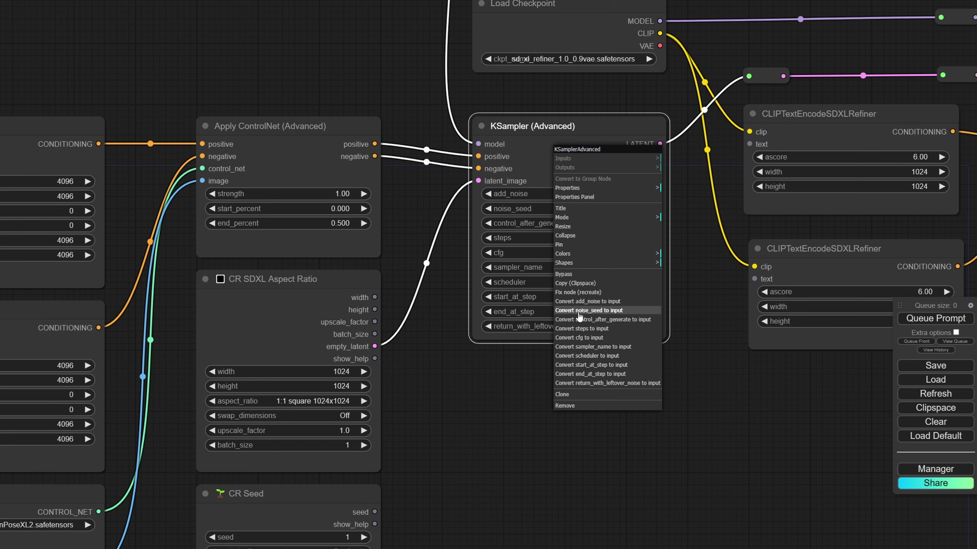
{"action": "left_click", "coordinate": [592, 311]}
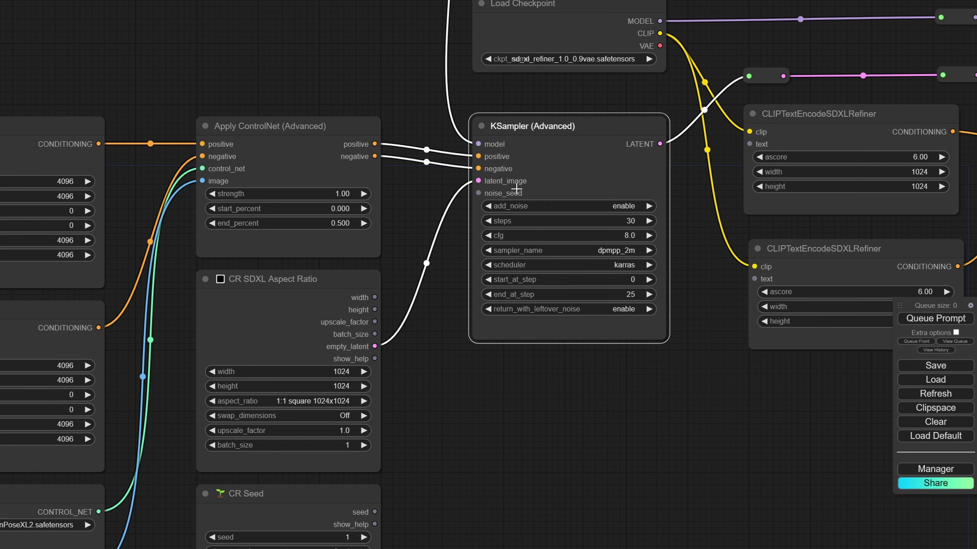
{"action": "left_click_drag", "start_coordinate": [375, 512], "coordinate": [478, 193]}
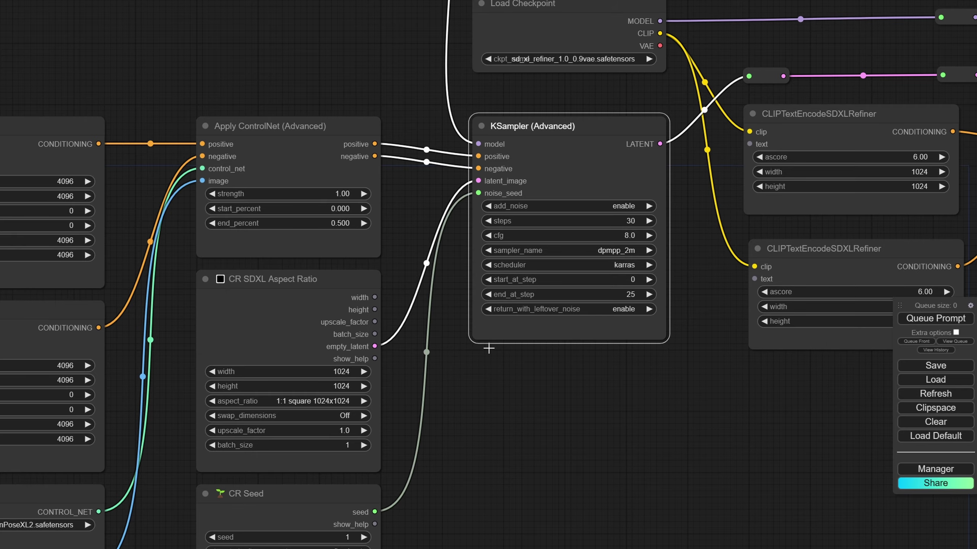
{"action": "left_click_drag", "start_coordinate": [497, 458], "coordinate": [421, 365]}
{"action": "scroll", "coordinate": [651, 239], "scroll_direction": "down", "scroll_amount": 1}
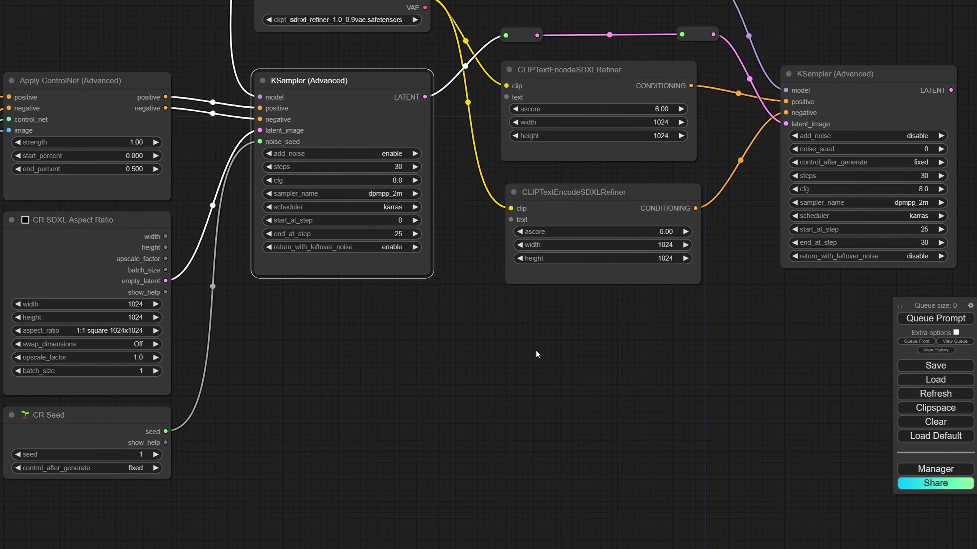
{"action": "left_click_drag", "start_coordinate": [537, 352], "coordinate": [410, 290]}
{"action": "scroll", "coordinate": [471, 364], "scroll_direction": "down", "scroll_amount": 3}
{"action": "scroll", "coordinate": [410, 290], "scroll_direction": "up", "scroll_amount": 3}
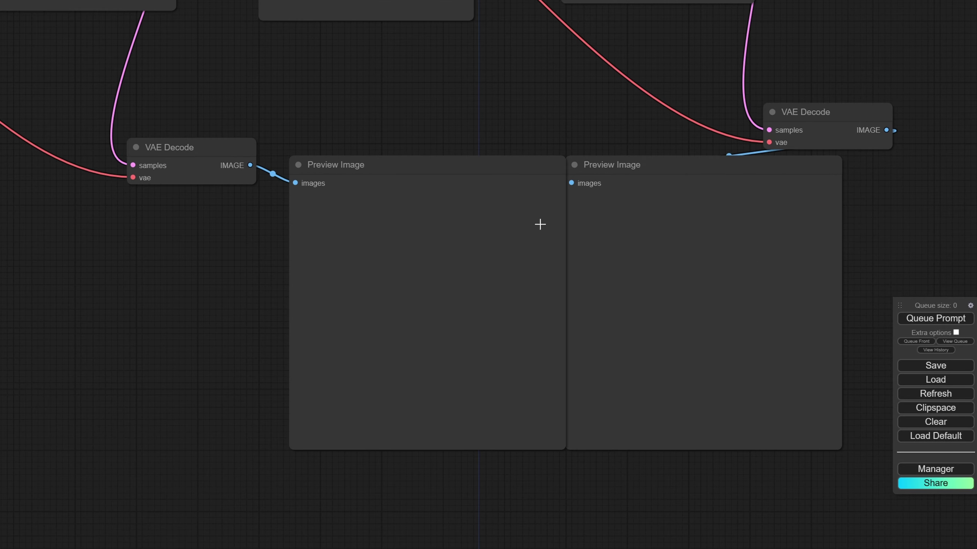
Zoom in on the base portrait of the white-haired man to inspect it
{"action": "scroll", "coordinate": [397, 265], "scroll_direction": "down", "scroll_amount": 3}
{"action": "left_click_drag", "start_coordinate": [255, 299], "coordinate": [409, 480]}
{"action": "scroll", "coordinate": [470, 99], "scroll_direction": "up", "scroll_amount": 3}
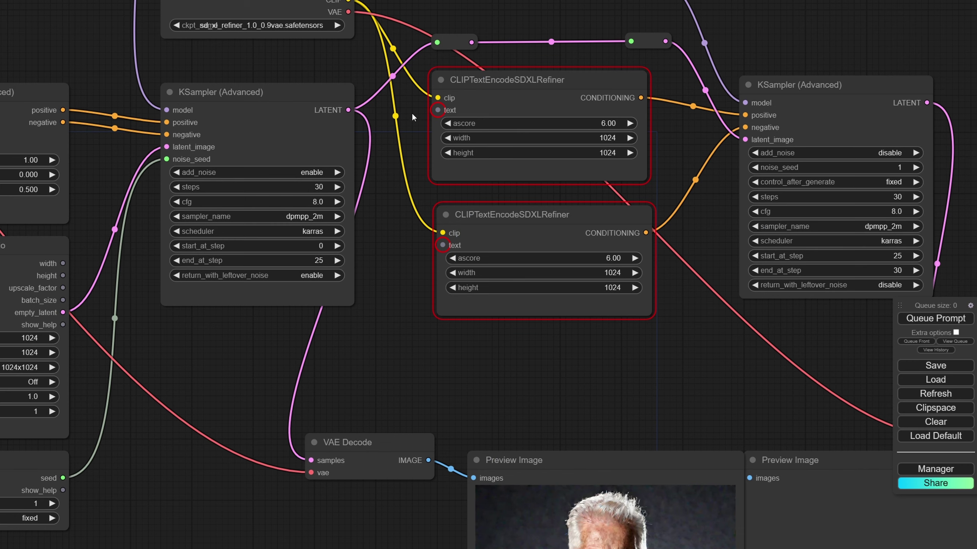
{"action": "left_click_drag", "start_coordinate": [623, 445], "coordinate": [545, 250]}
{"action": "scroll", "coordinate": [545, 250], "scroll_direction": "up", "scroll_amount": 5}
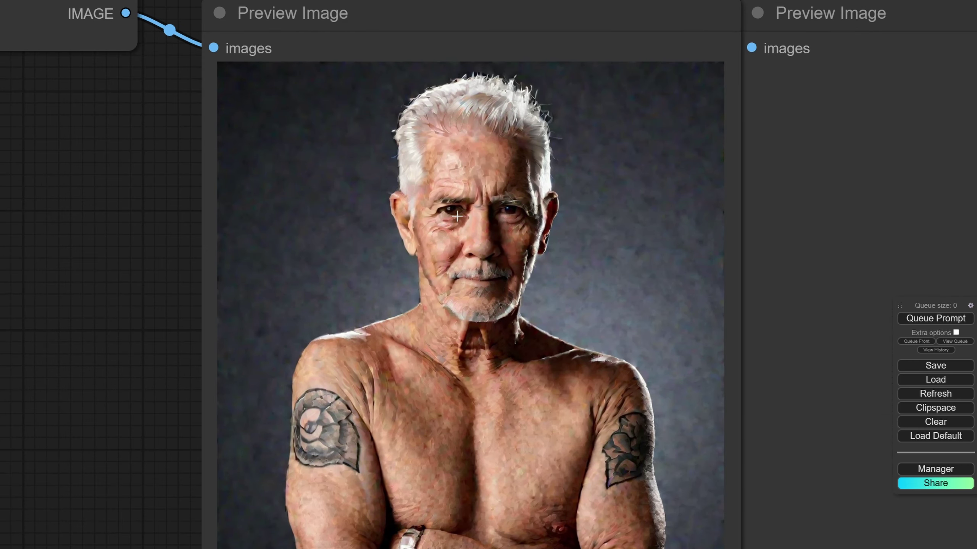
{"action": "scroll", "coordinate": [456, 216], "scroll_direction": "down", "scroll_amount": 10}
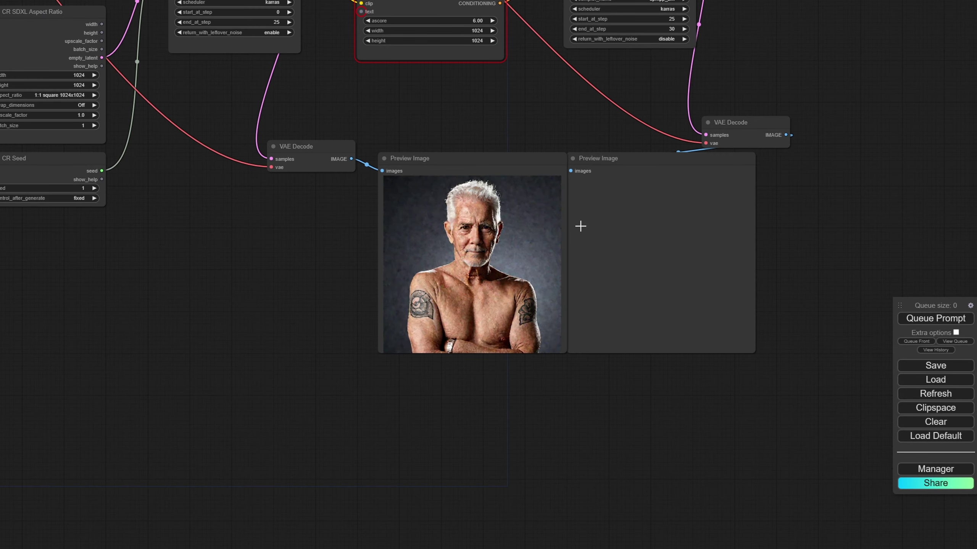
{"action": "scroll", "coordinate": [537, 145], "scroll_direction": "down", "scroll_amount": 4}
Route CR Text Concatenate's STRING output to a new reroute above the refiner checkpoint
{"action": "scroll", "coordinate": [230, 154], "scroll_direction": "up", "scroll_amount": 4}
{"action": "left_click_drag", "start_coordinate": [148, 98], "coordinate": [676, 224]}
{"action": "left_click", "coordinate": [452, 118]}
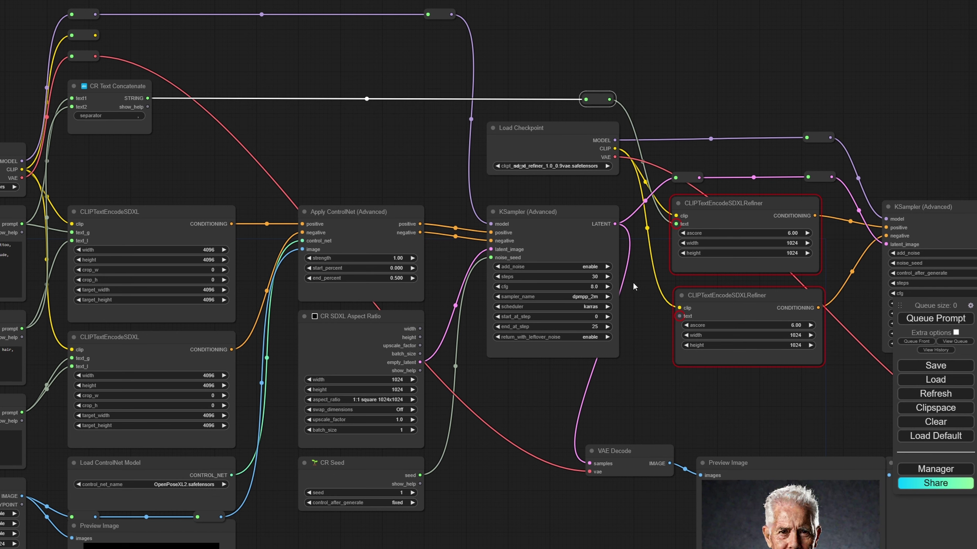
Add Reroutes from the prompt outputs and link them to both refiner text inputs
{"action": "left_click_drag", "start_coordinate": [632, 282], "coordinate": [340, 62]}
{"action": "left_click", "coordinate": [332, 113]}
{"action": "left_click", "coordinate": [795, 77]}
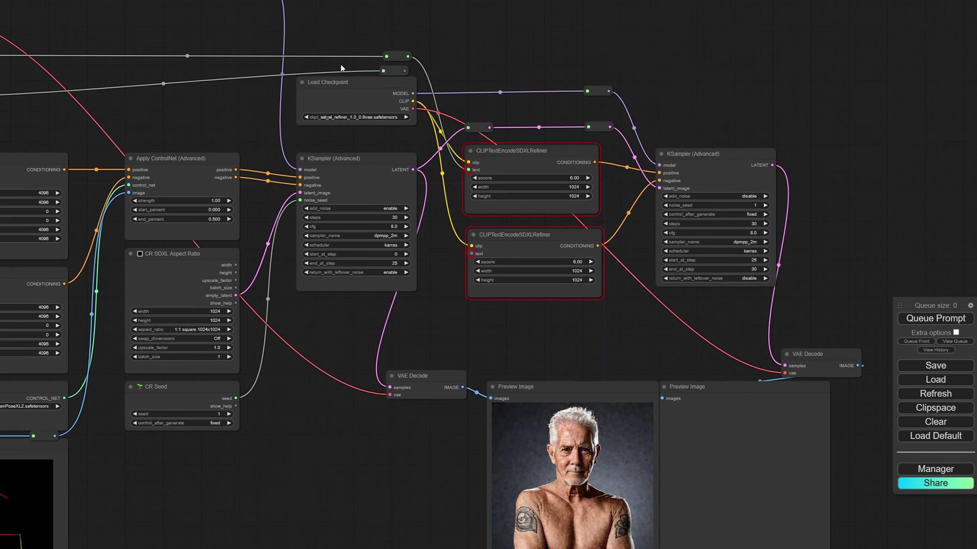
{"action": "left_click_drag", "start_coordinate": [404, 71], "coordinate": [472, 254]}
{"action": "scroll", "coordinate": [654, 423], "scroll_direction": "up", "scroll_amount": 3}
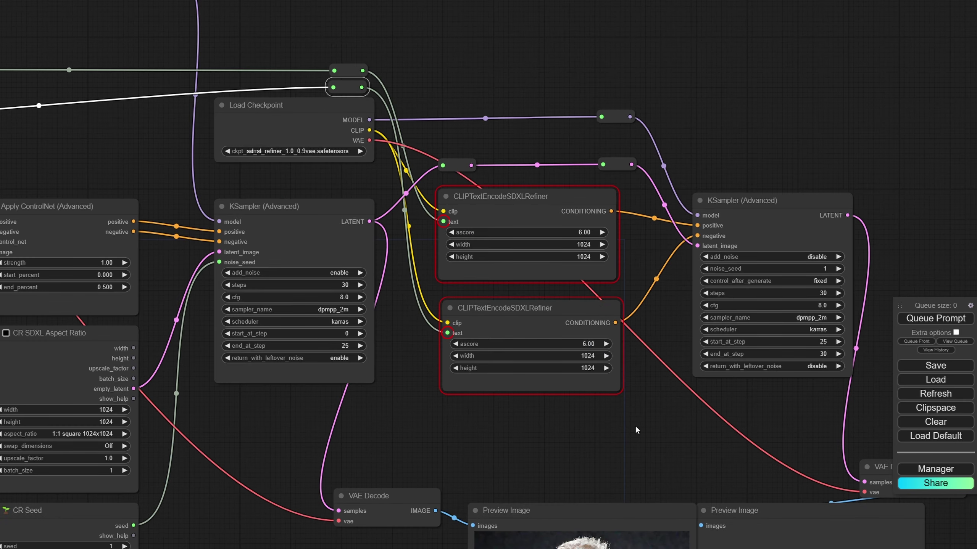
{"action": "left_click_drag", "start_coordinate": [664, 446], "coordinate": [551, 140]}
Queue the workflow with Ctrl+Enter and bring the base and refined previews into view
{"action": "key", "text": "ctrl+Return"}
{"action": "left_click_drag", "start_coordinate": [556, 375], "coordinate": [534, 127]}
{"action": "scroll", "coordinate": [505, 357], "scroll_direction": "up", "scroll_amount": 5}
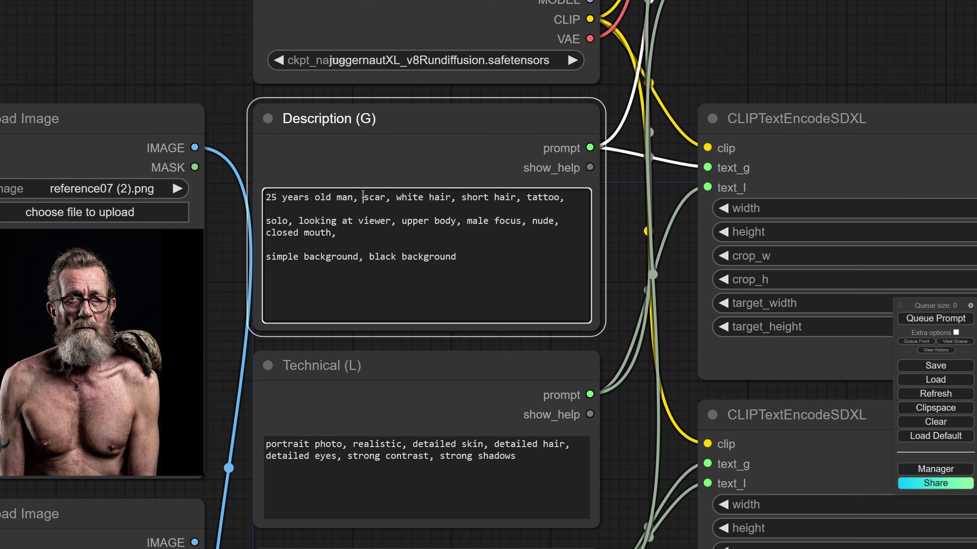
Add 'chubby' to the description and replace the hair and tattoo terms with 'red short hair, blue eyes'
{"action": "type", "text": "chubby"}
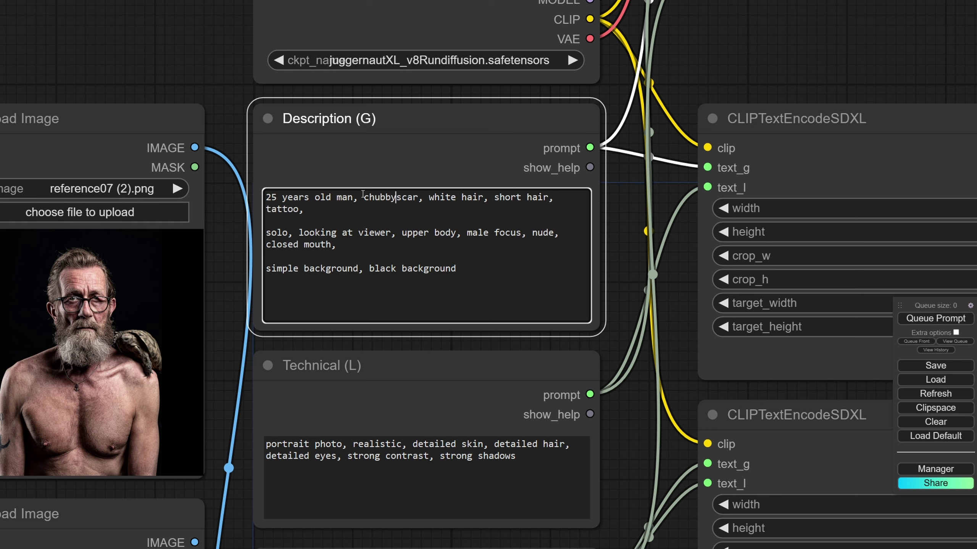
{"action": "left_click", "coordinate": [551, 207], "text": "shift"}
{"action": "type", "text": ", red short hair, blue"}
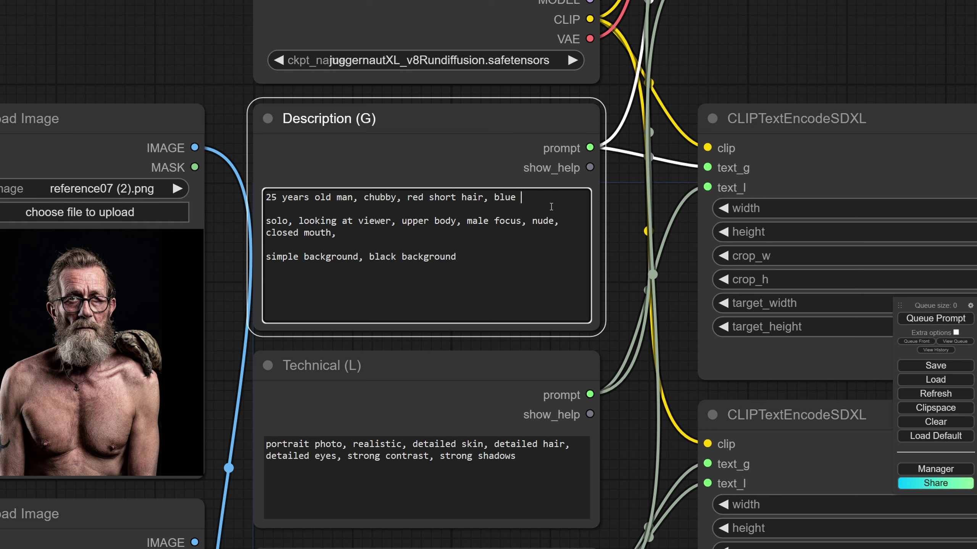
{"action": "type", "text": " eyes,"}
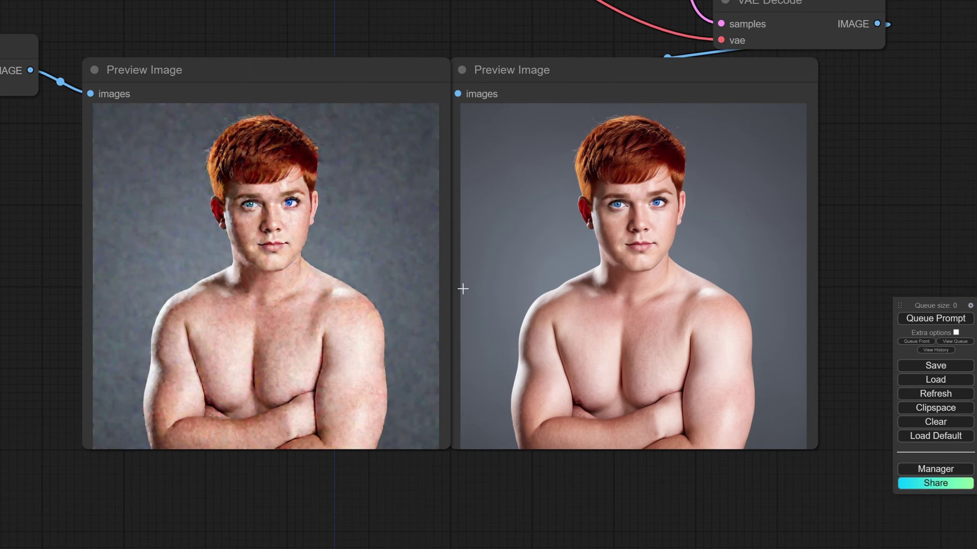
{"action": "scroll", "coordinate": [538, 323], "scroll_direction": "down", "scroll_amount": 3}
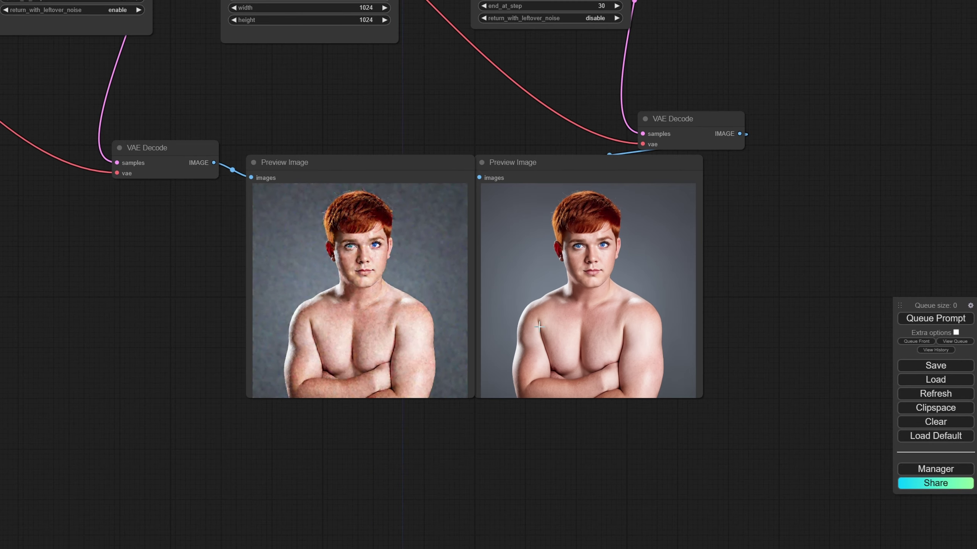
{"action": "scroll", "coordinate": [581, 279], "scroll_direction": "up", "scroll_amount": 5}
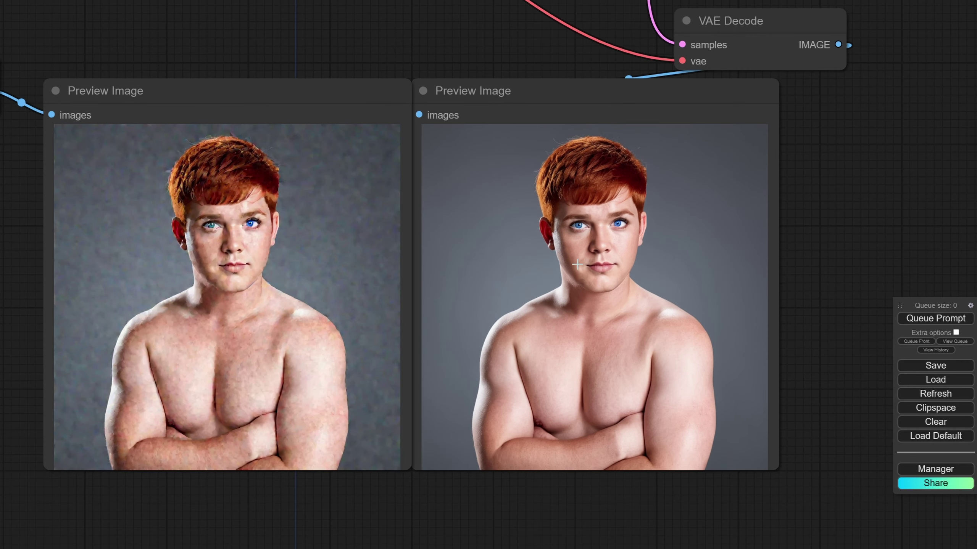